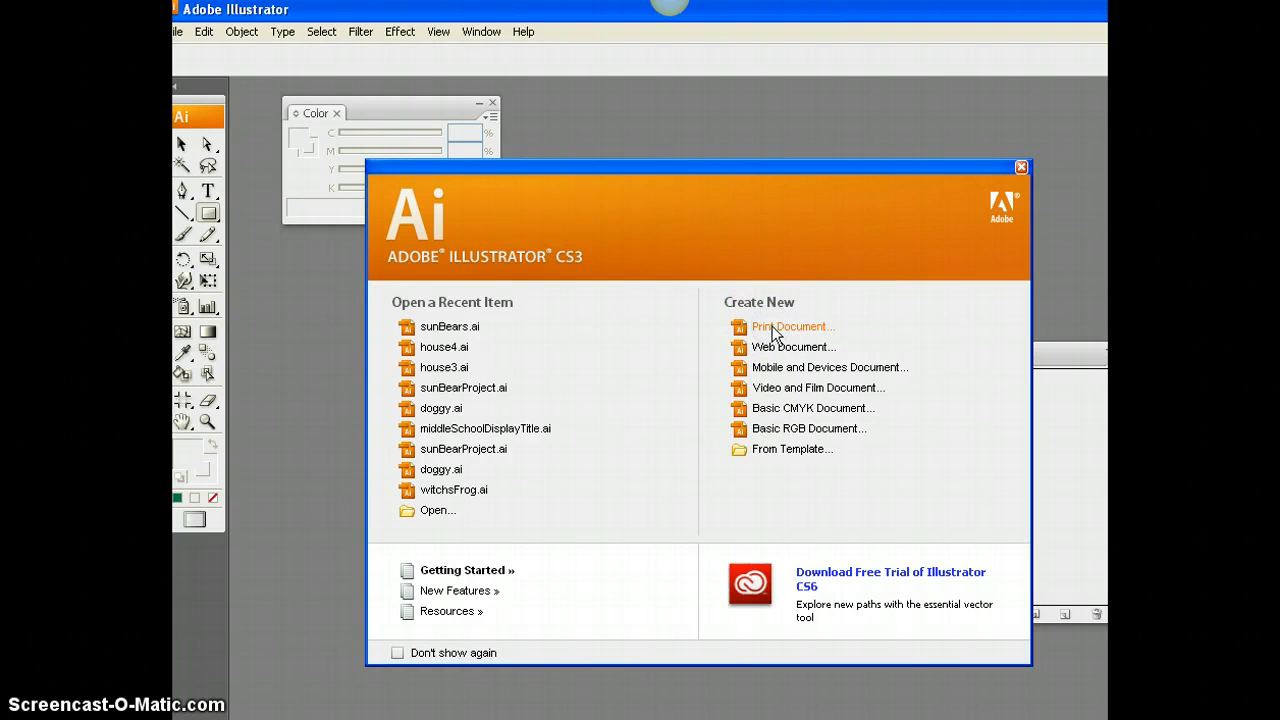
- Create a new print document in pixel units, 150 px wide and 150 px high
left_click(772, 328)
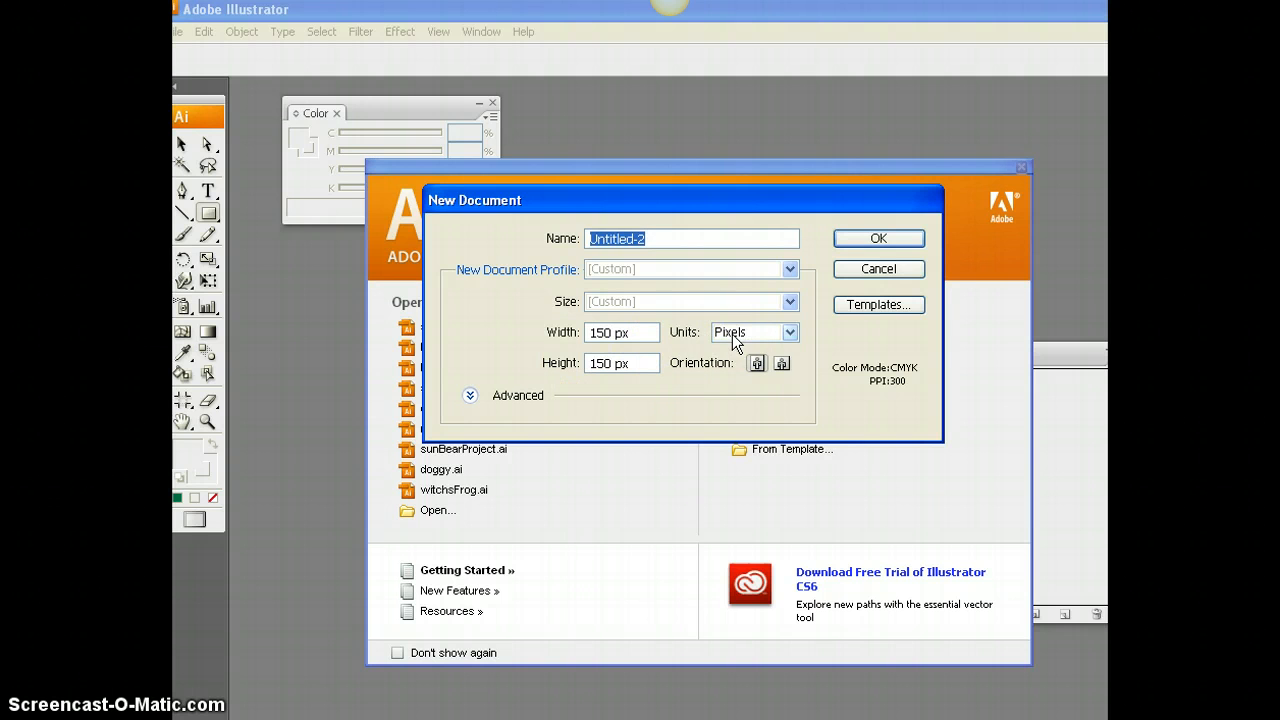
left_click(790, 333)
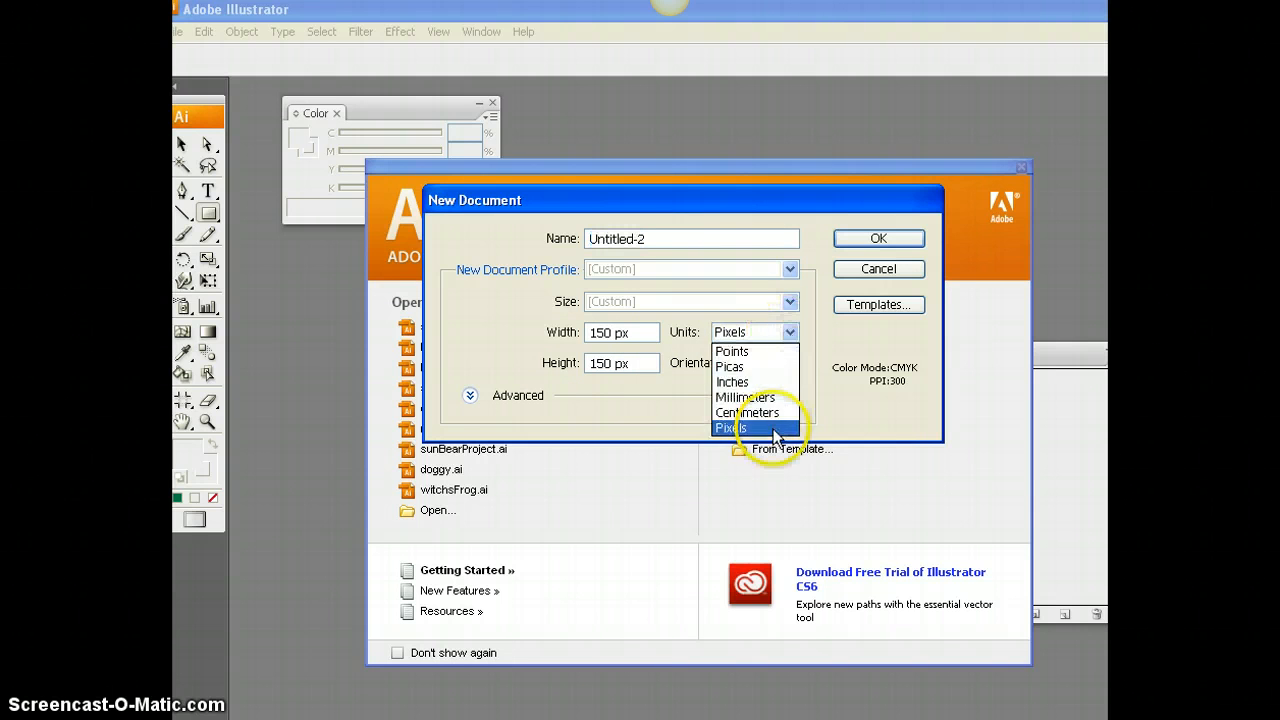
left_click(770, 427)
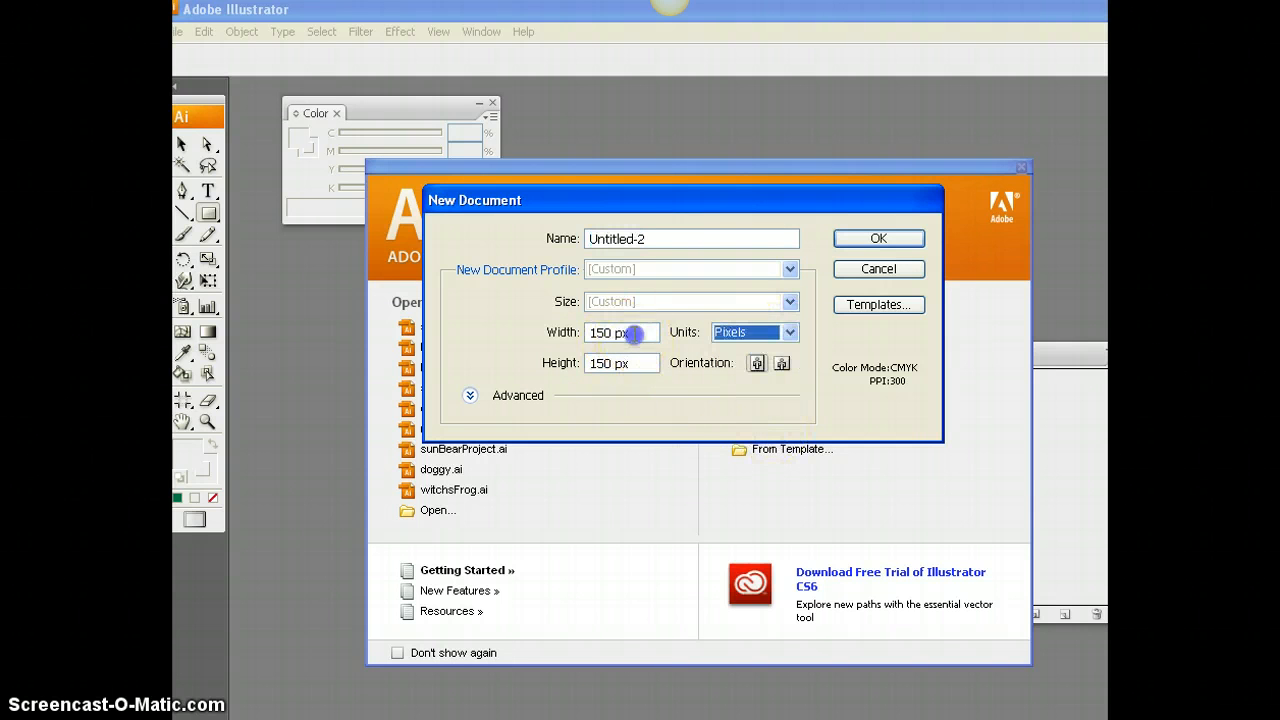
left_click_drag(634, 332, 570, 340)
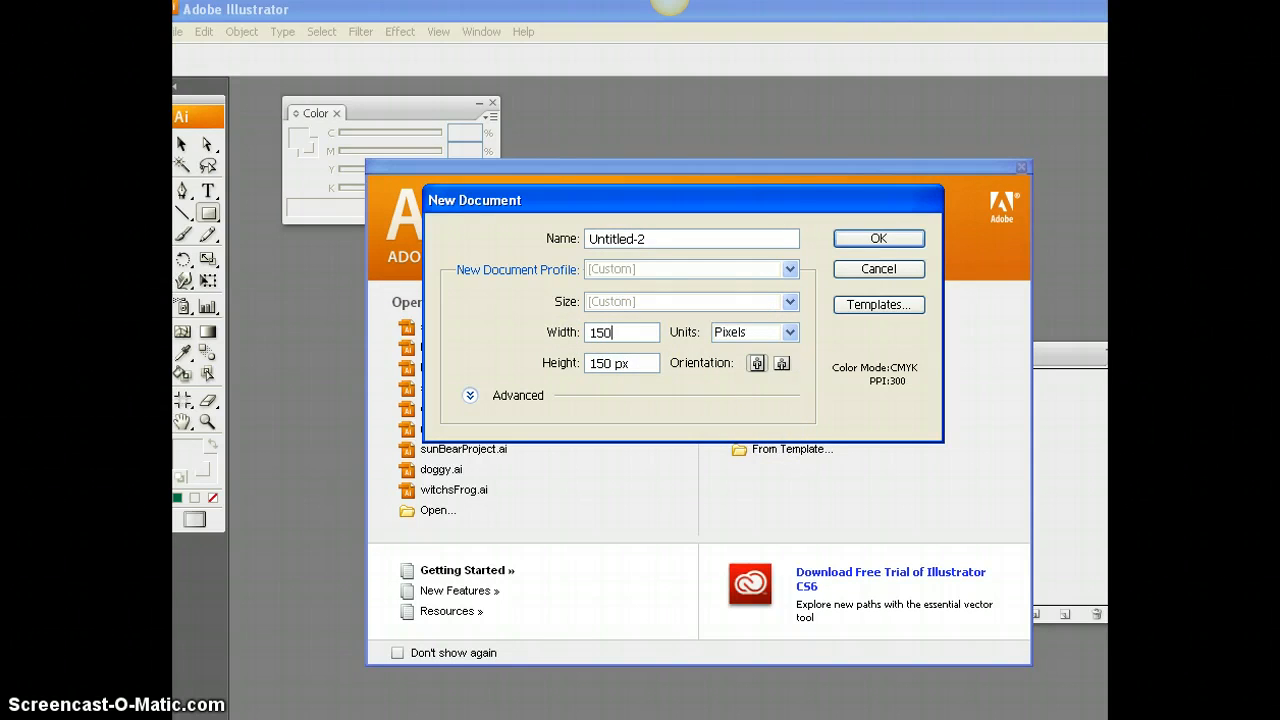
type("150")
left_click(623, 363)
type("150")
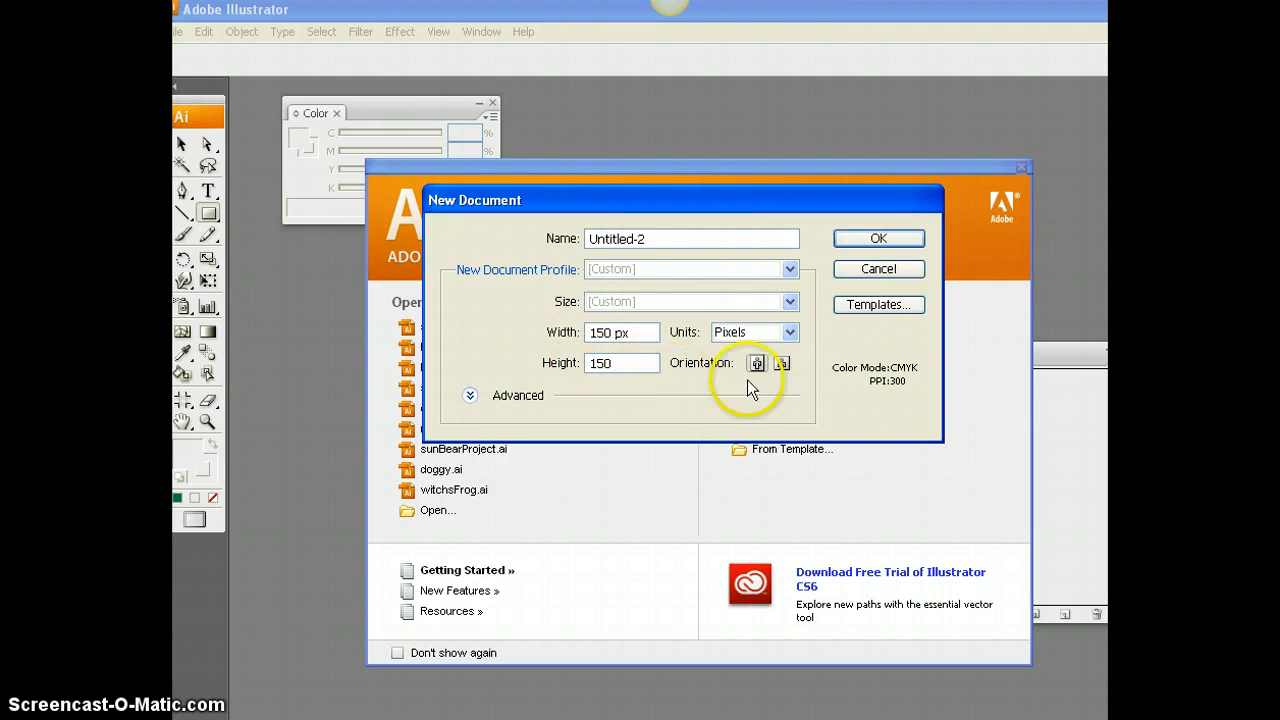
left_click(876, 240)
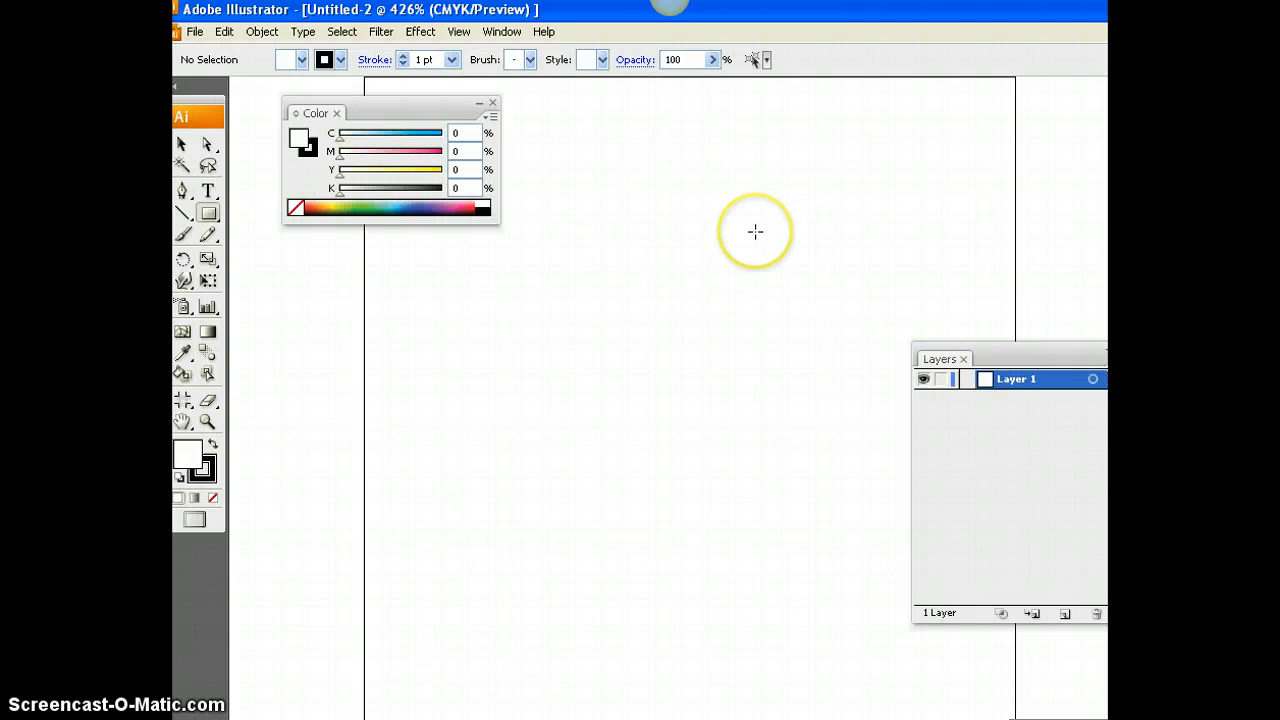
- Zoom the view to 200% to examine the whole empty artboard
key("ctrl+minus")
key("ctrl+minus")
key("ctrl+minus")
key("ctrl+minus")
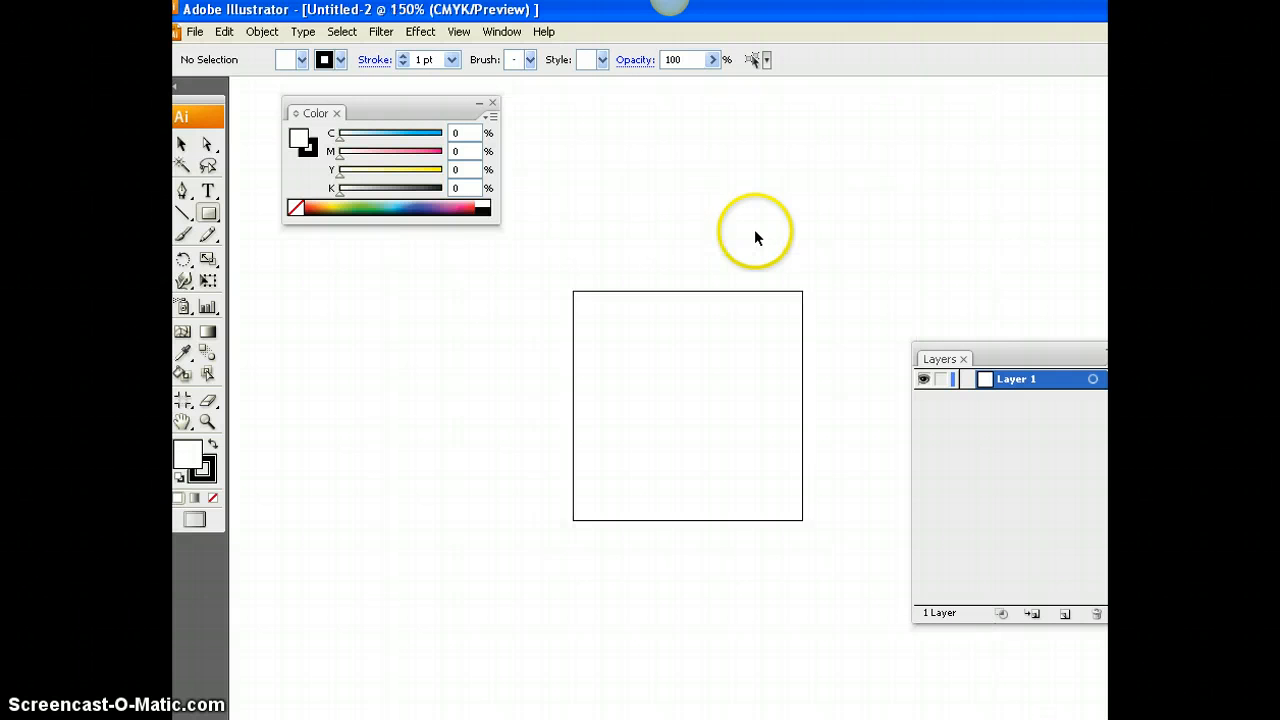
key("ctrl+plus")
key("ctrl+plus")
key("ctrl+plus")
key("ctrl+minus")
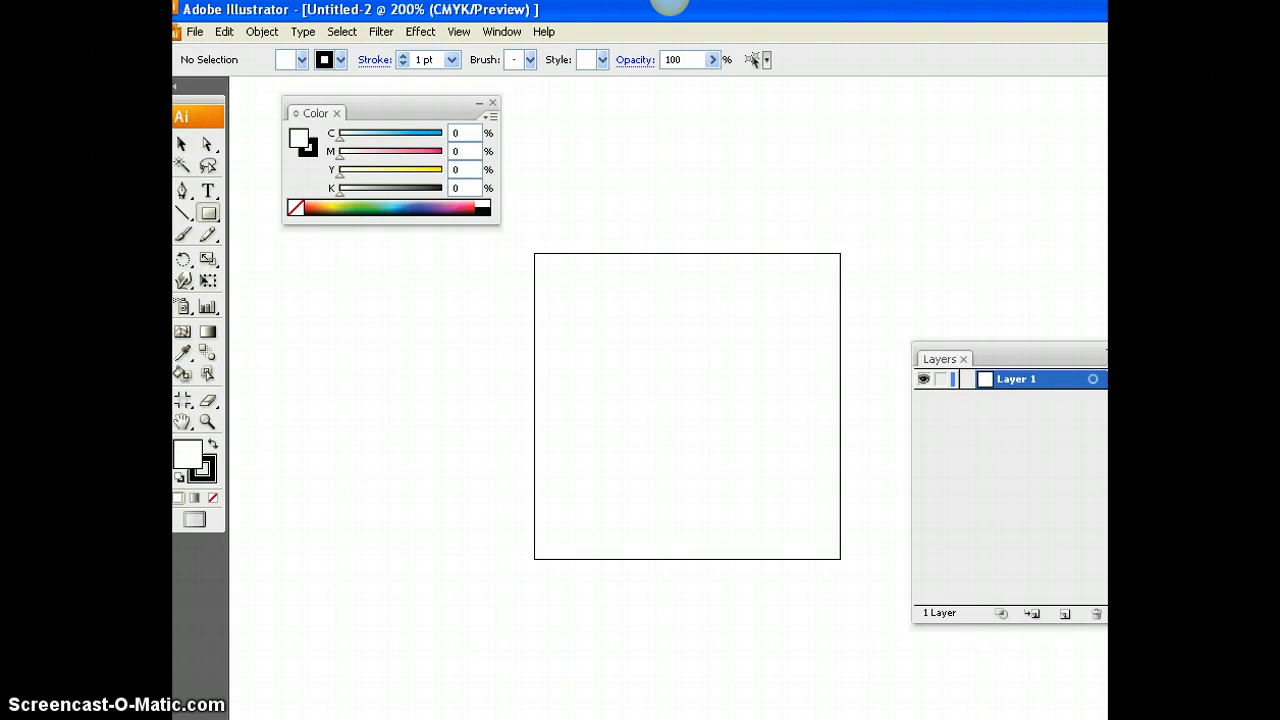
- Switch to the Chrome browser and search Google Images for "angry bird"
left_click(412, 719)
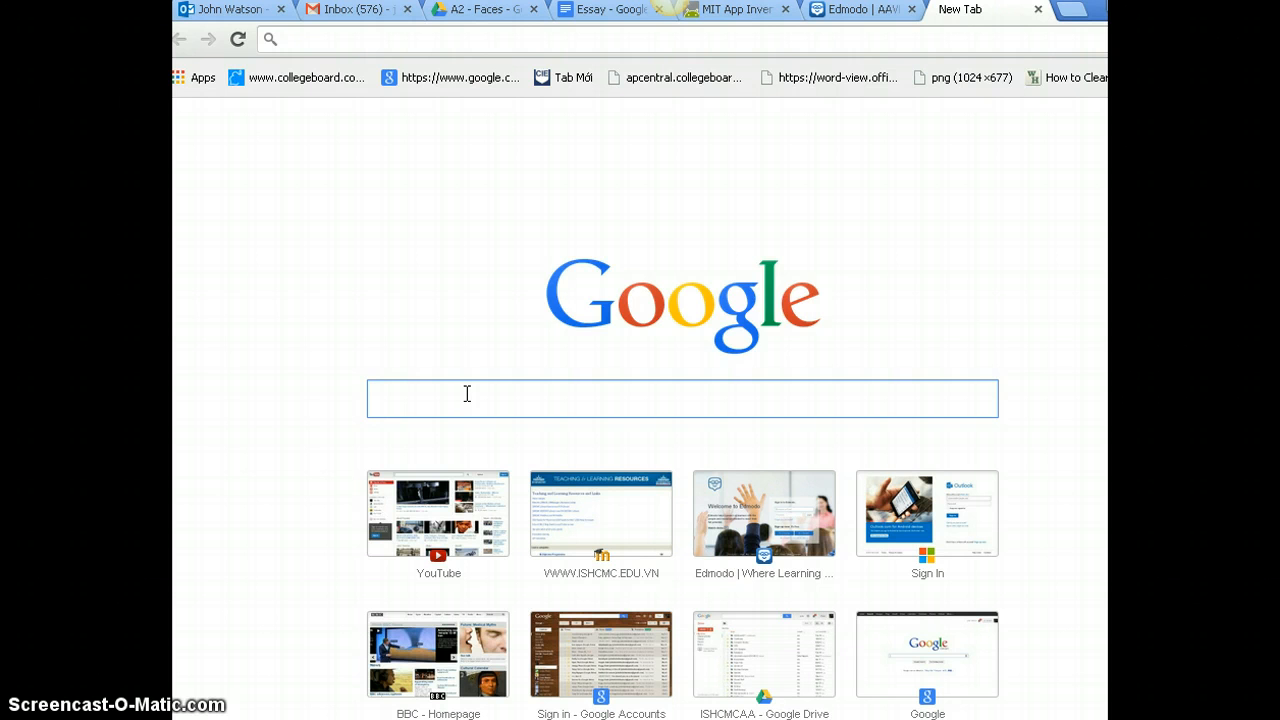
type("angry bird")
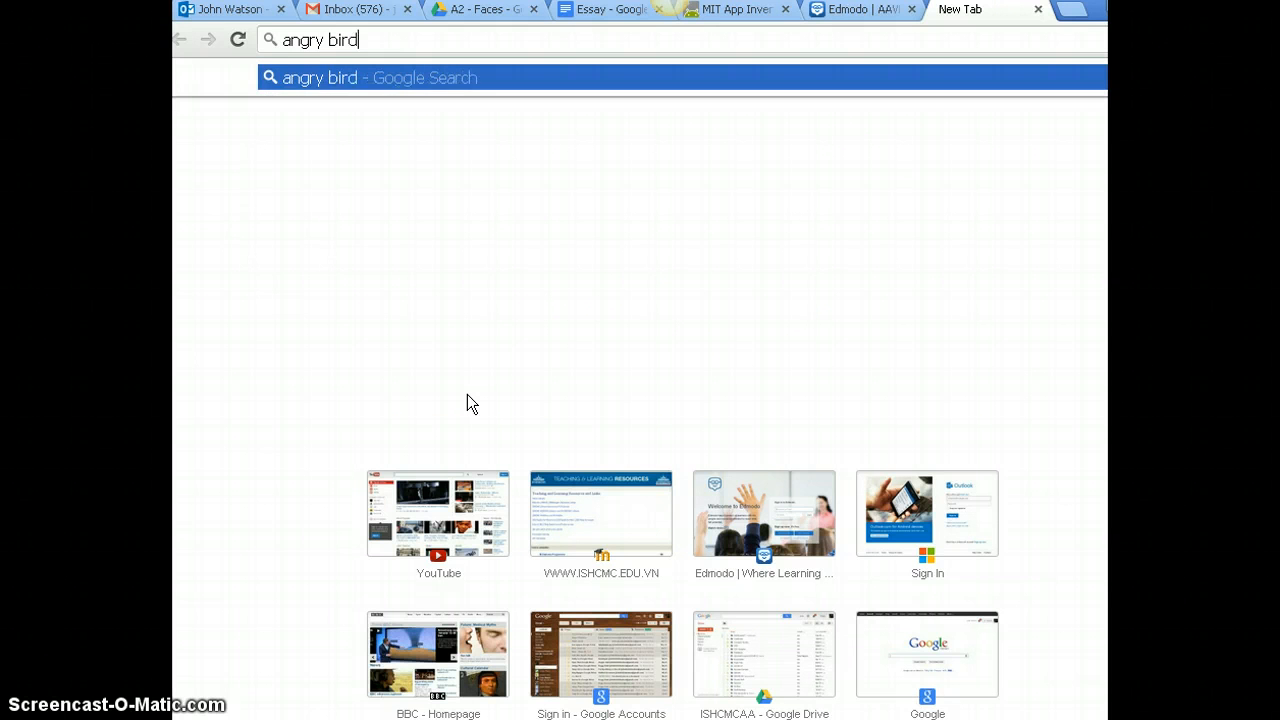
key("Return")
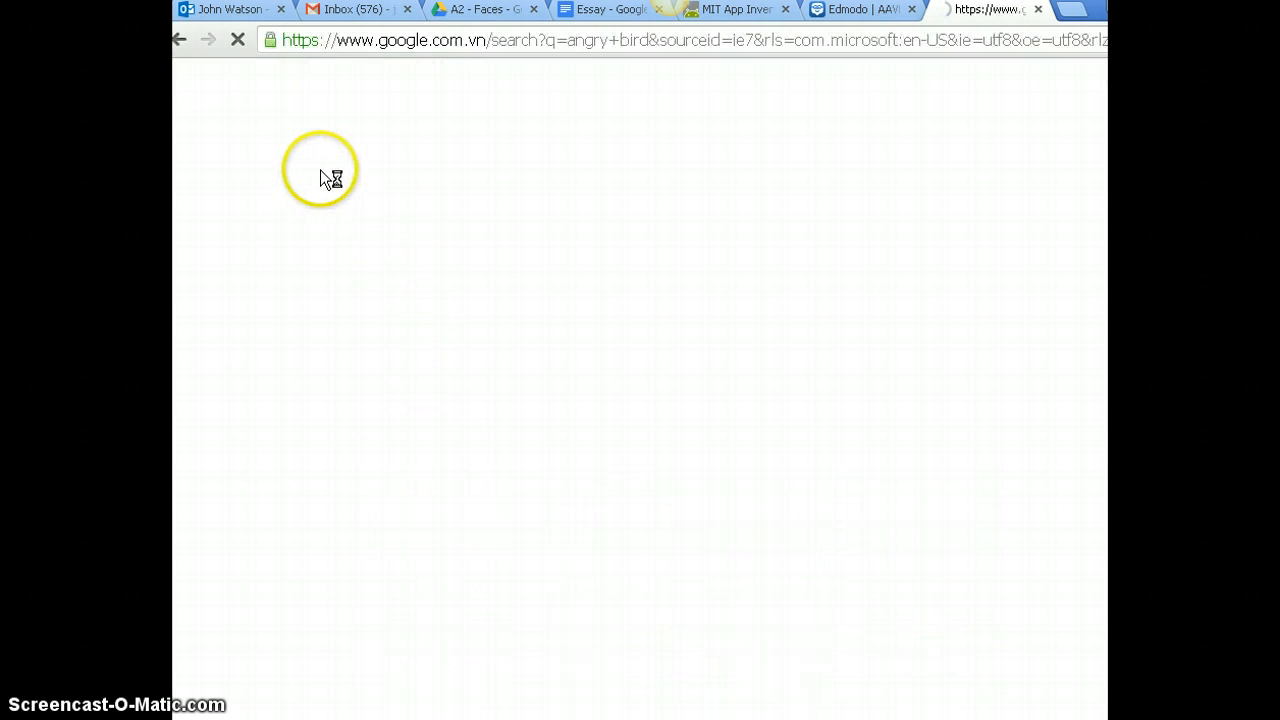
left_click(381, 155)
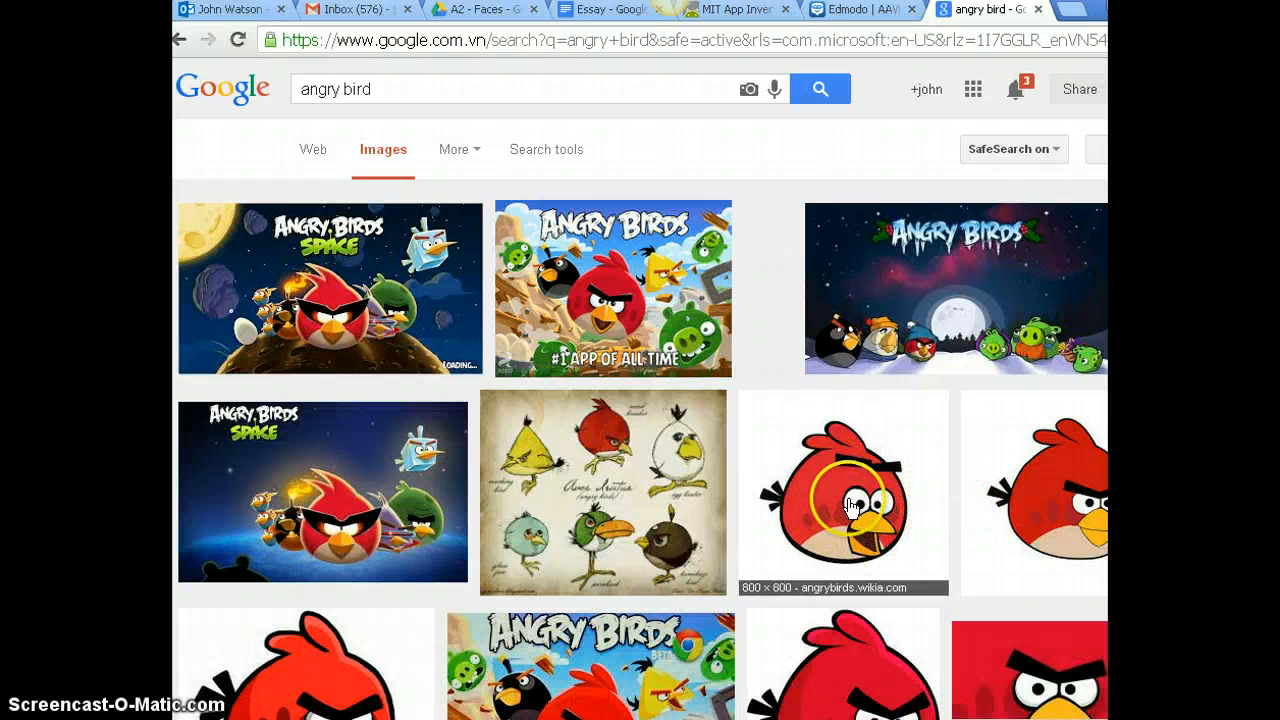
- Enlarge the 800 × 800 red bird image from angrybirds.wikia.com and copy it to the clipboard
left_click(851, 507)
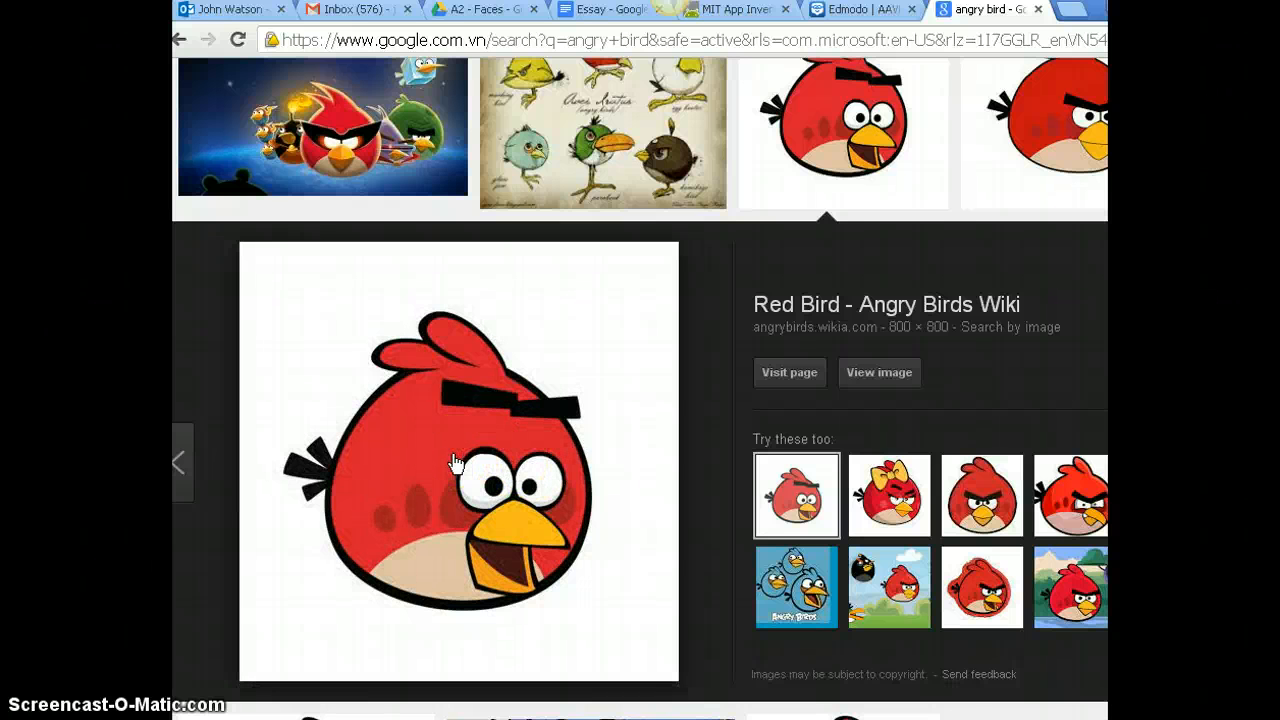
right_click(449, 455)
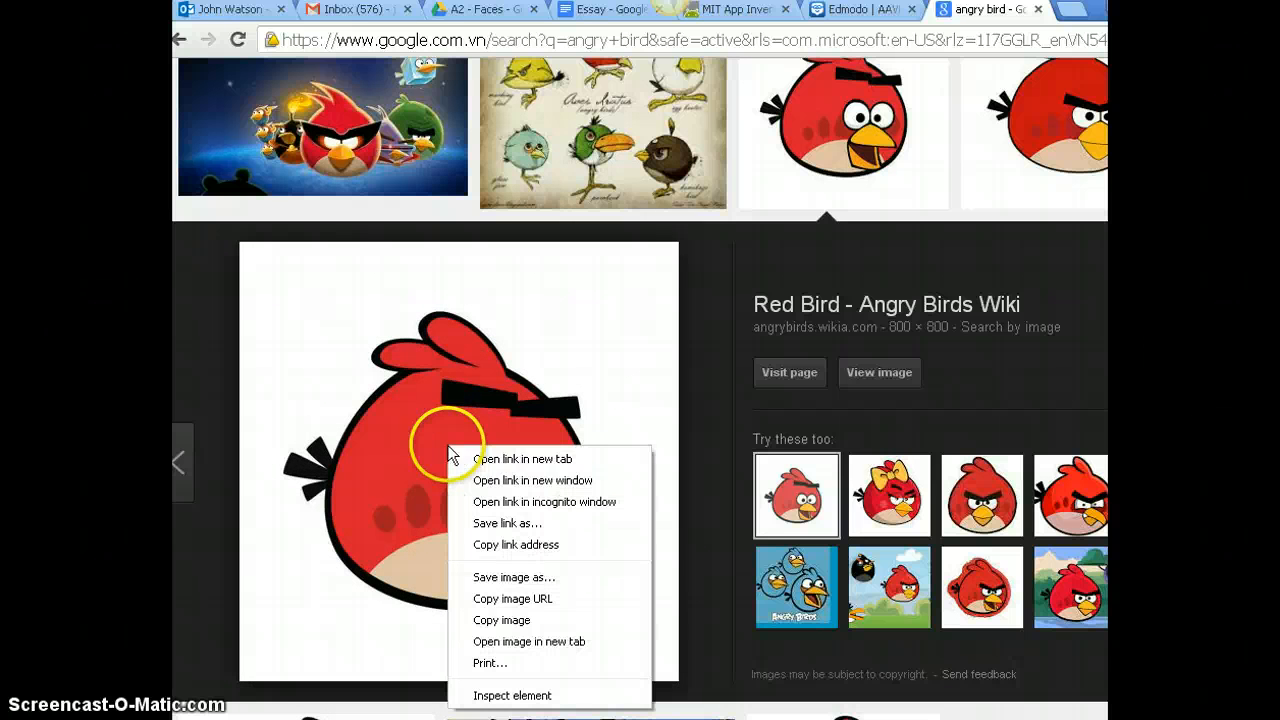
left_click(530, 615)
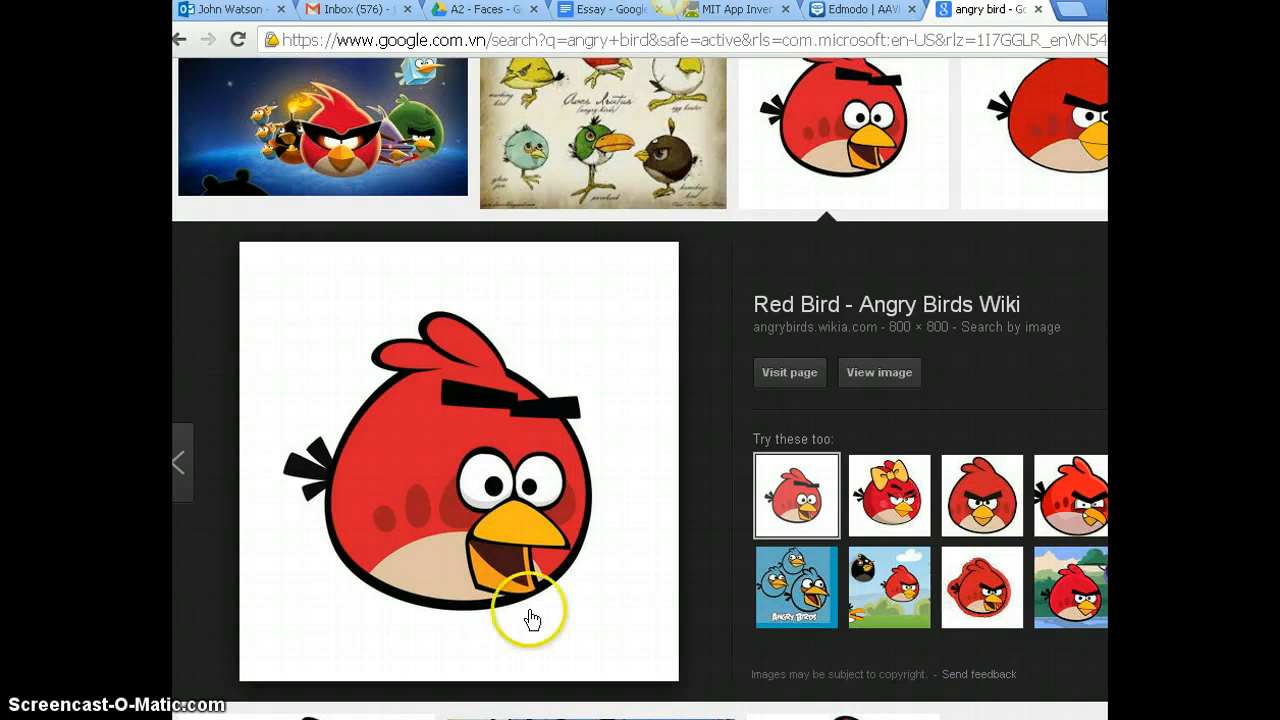
- Switch back to Adobe Illustrator and paste the copied bird image into the document
left_click(669, 0)
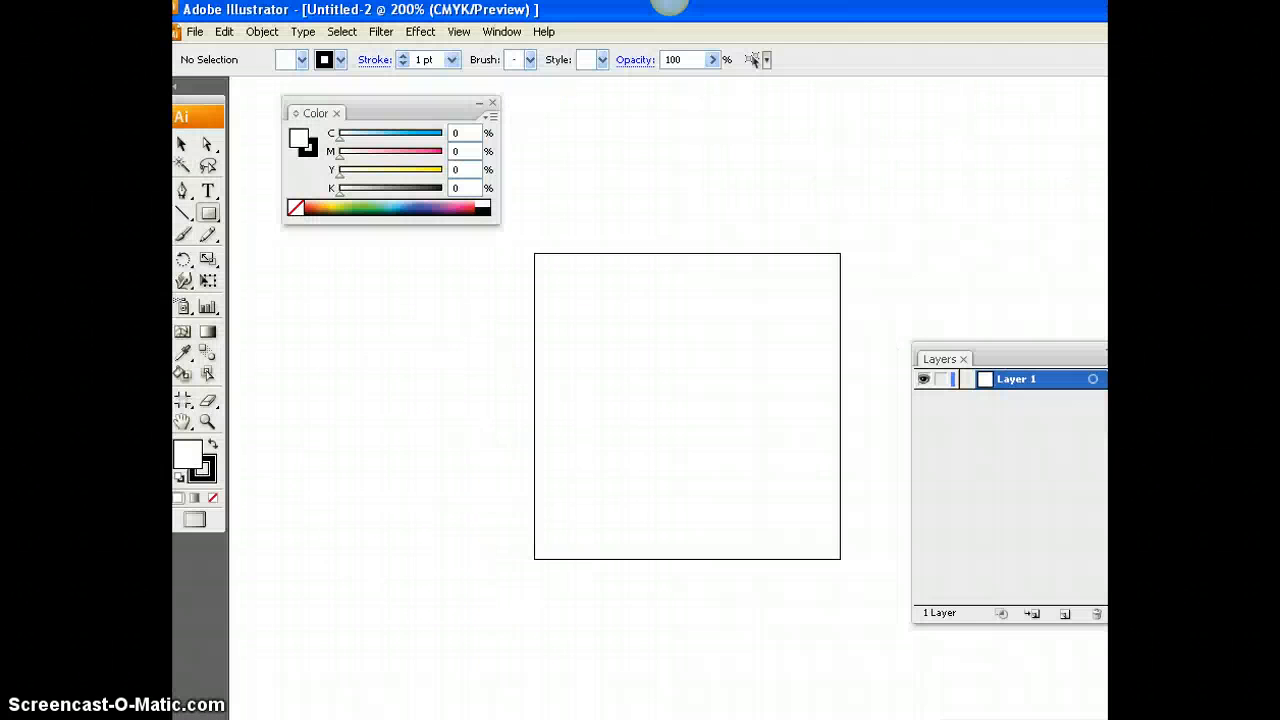
left_click(224, 31)
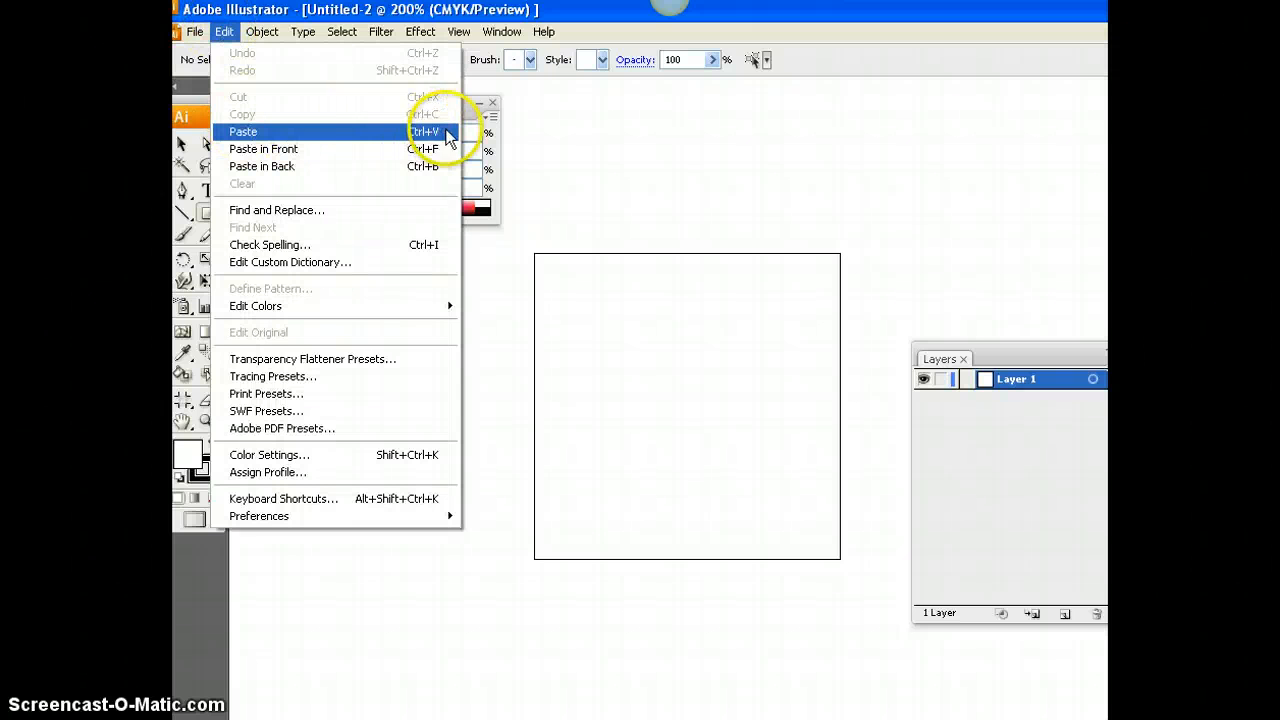
left_click(349, 135)
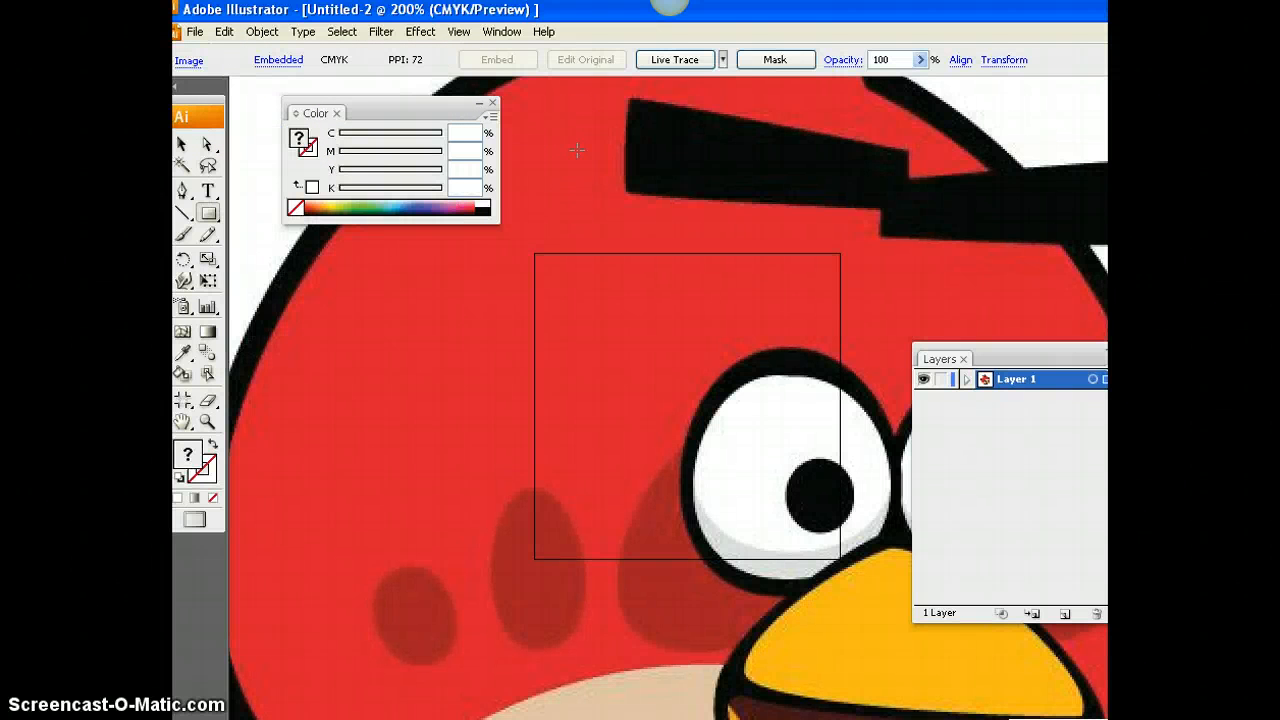
- Scale the pasted image down and move it so the whole bird fits centred inside the artboard
key("ctrl+minus")
key("ctrl+minus")
key("ctrl+minus")
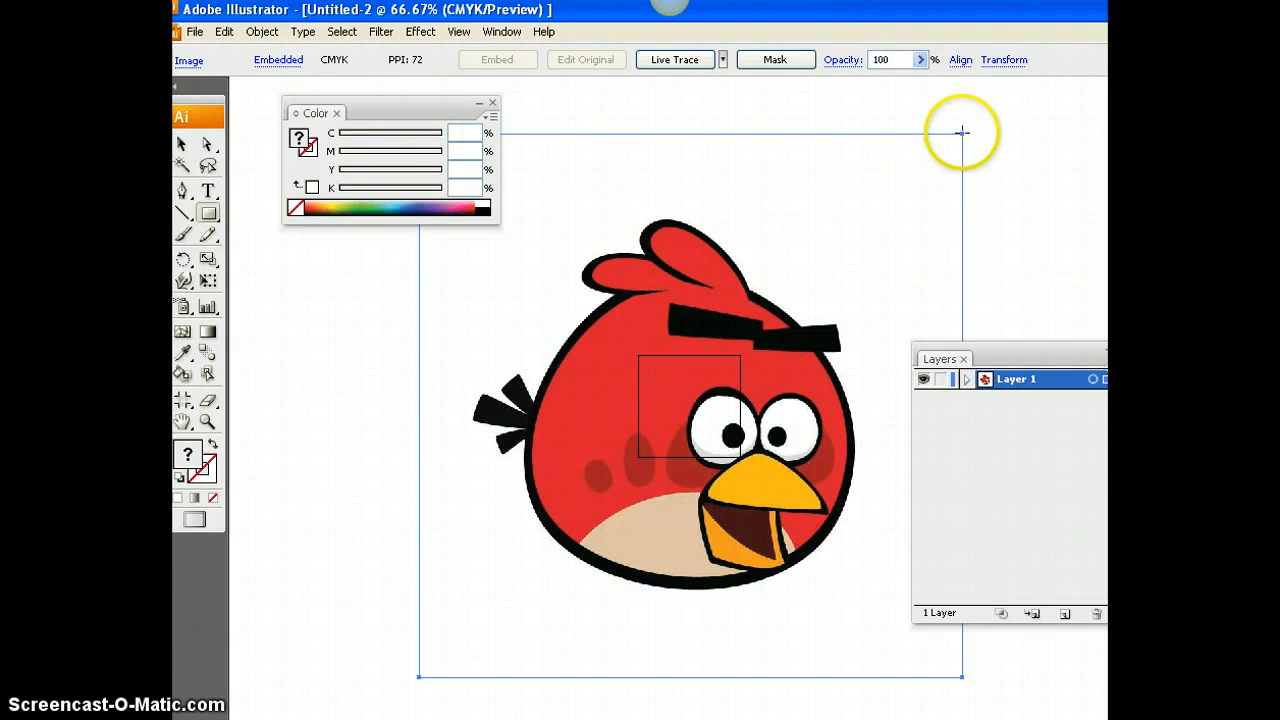
left_click(182, 142)
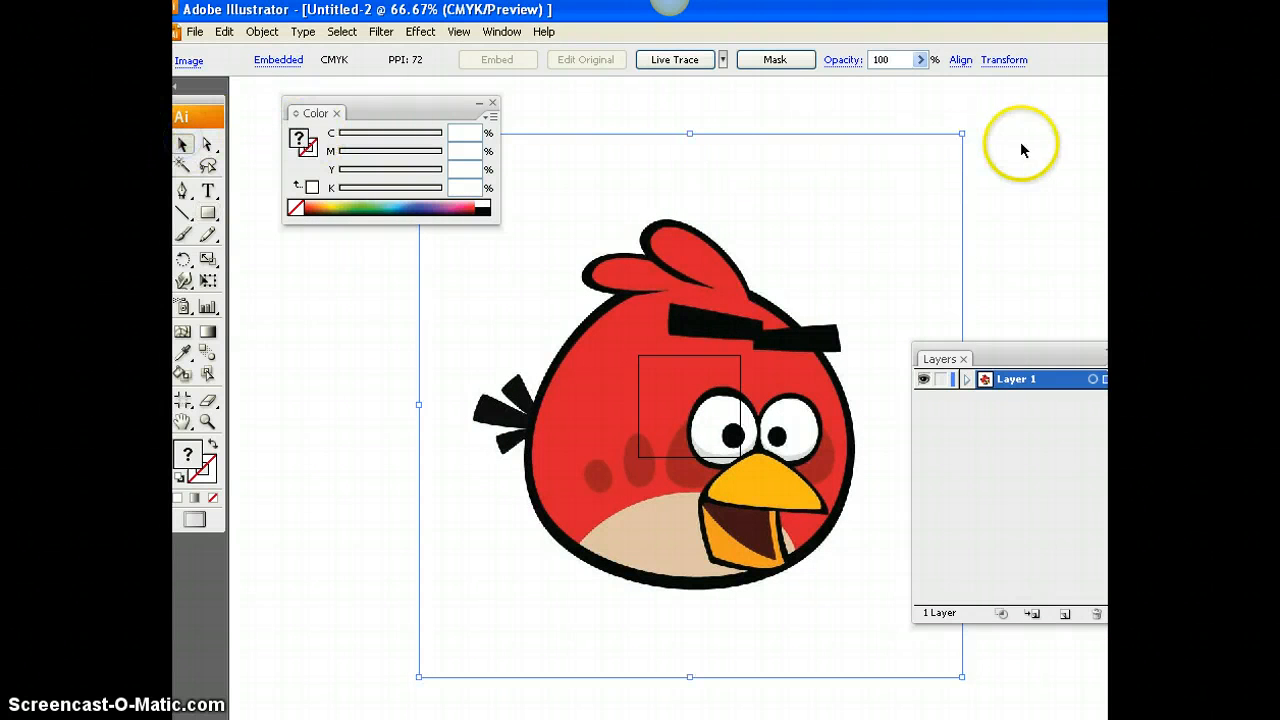
left_click_drag(962, 133, 641, 453)
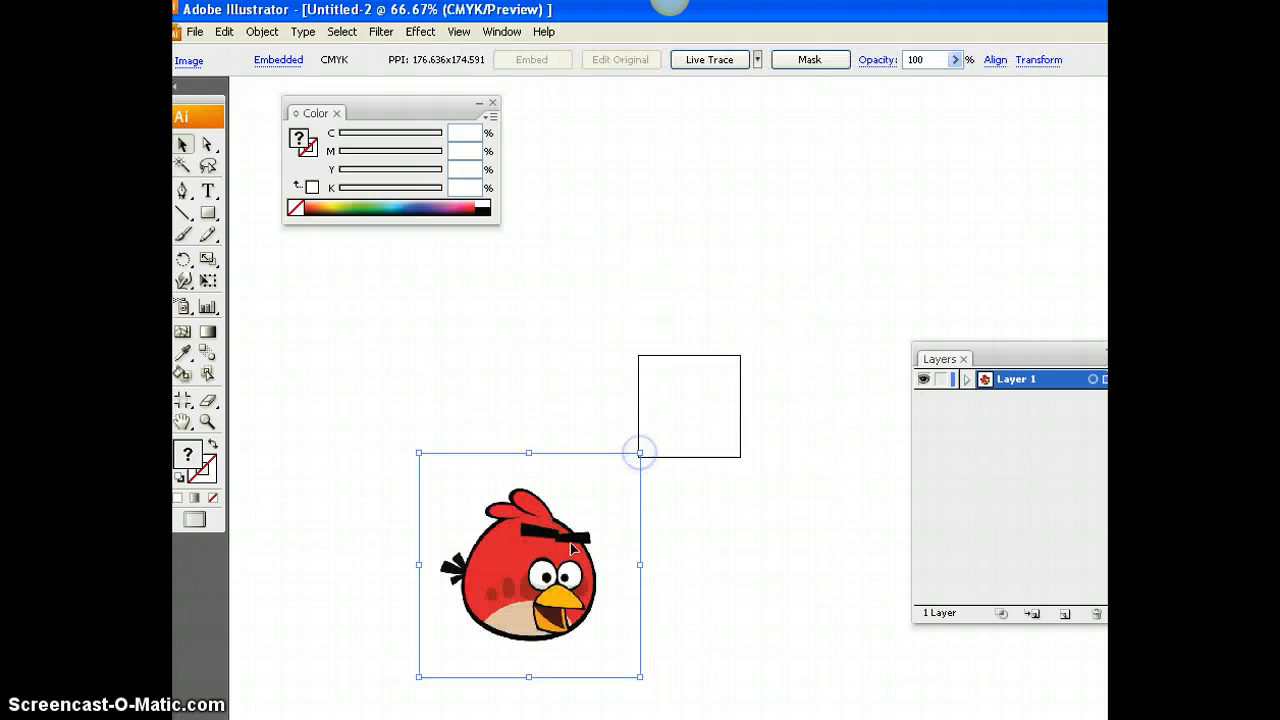
left_click_drag(536, 576, 694, 423)
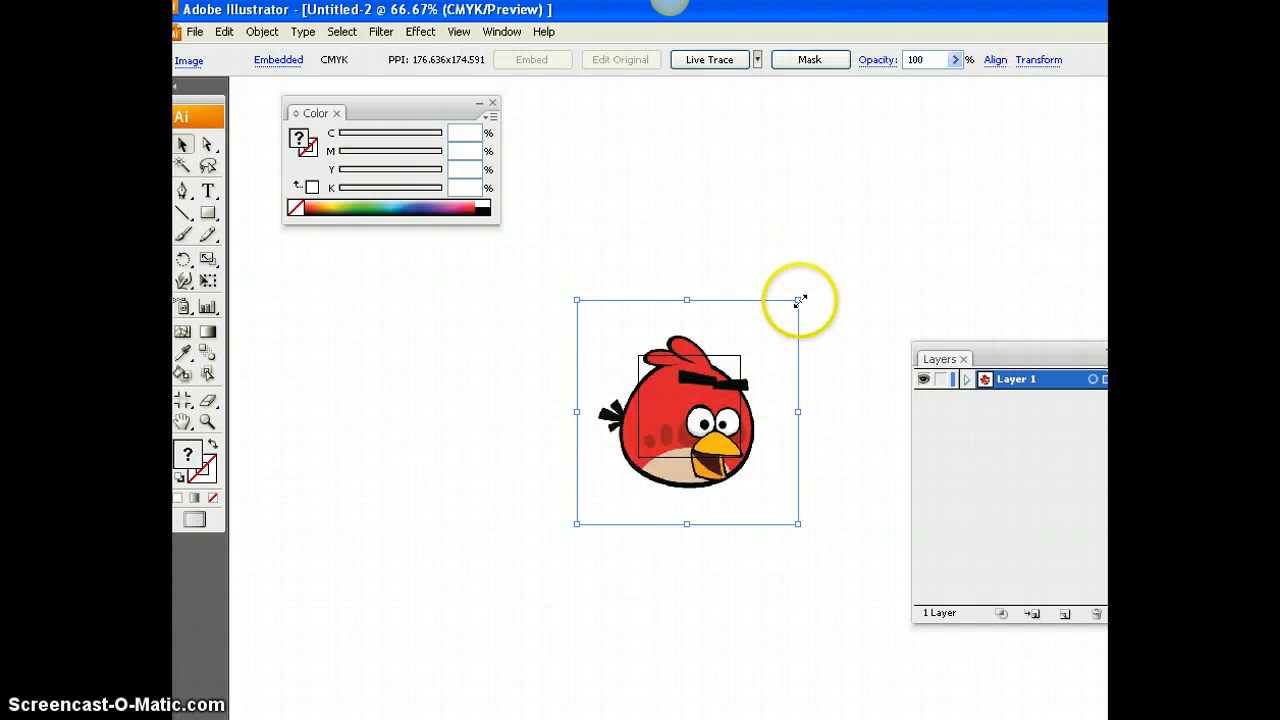
left_click_drag(800, 300, 737, 383)
left_click_drag(773, 318, 746, 340)
left_click_drag(703, 387, 712, 381)
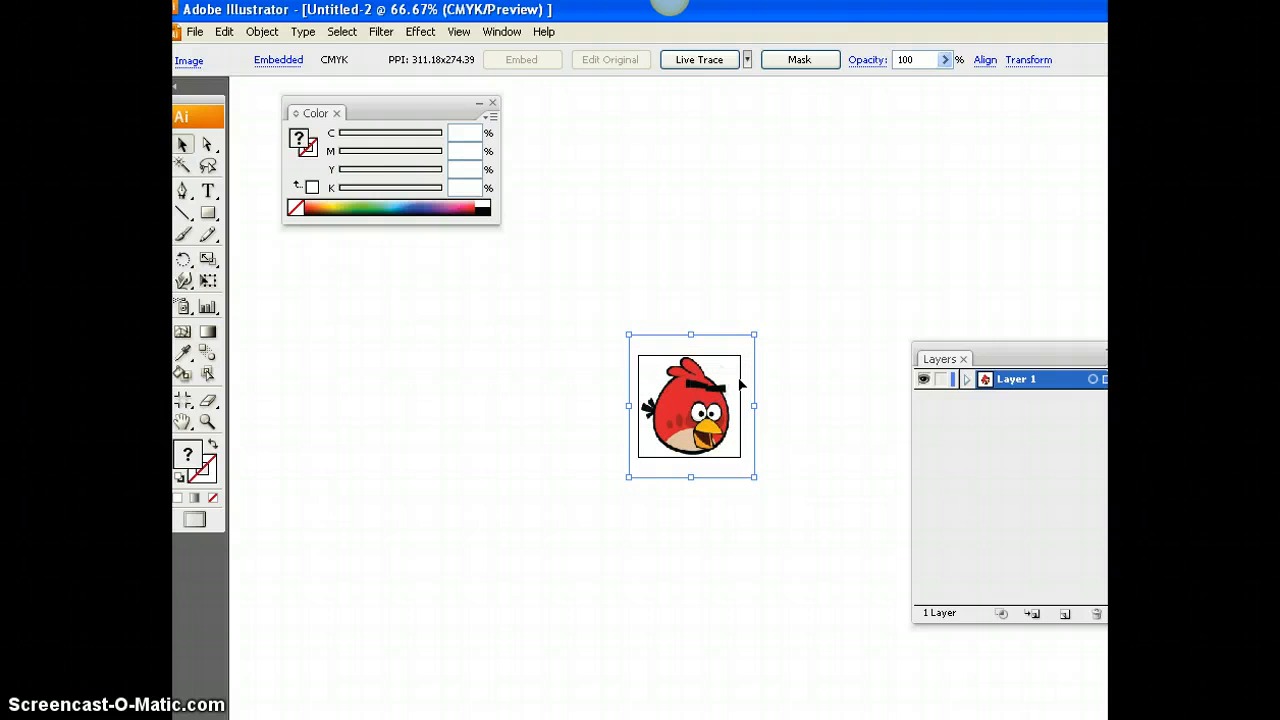
- Deselect the bird image and set the stroke to black at 1 pt for drawing
key("ctrl+plus")
key("ctrl+plus")
key("ctrl+plus")
key("ctrl+plus")
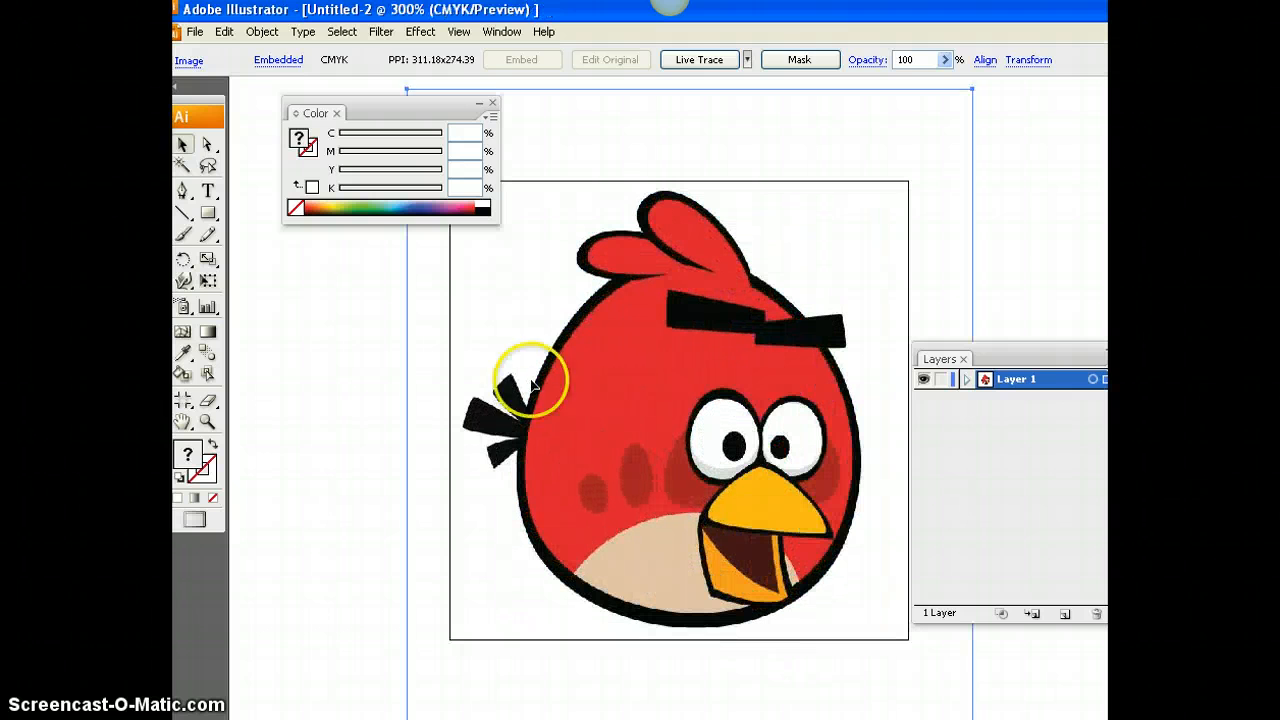
left_click(357, 383)
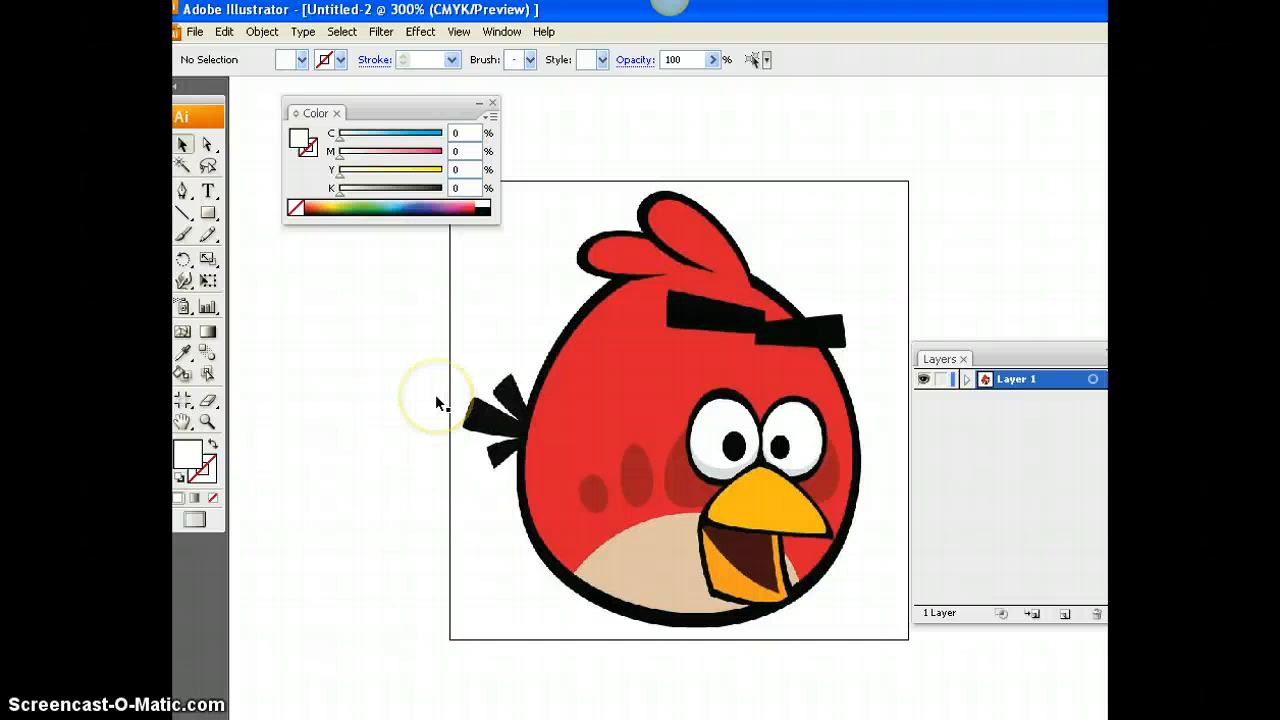
left_click(338, 60)
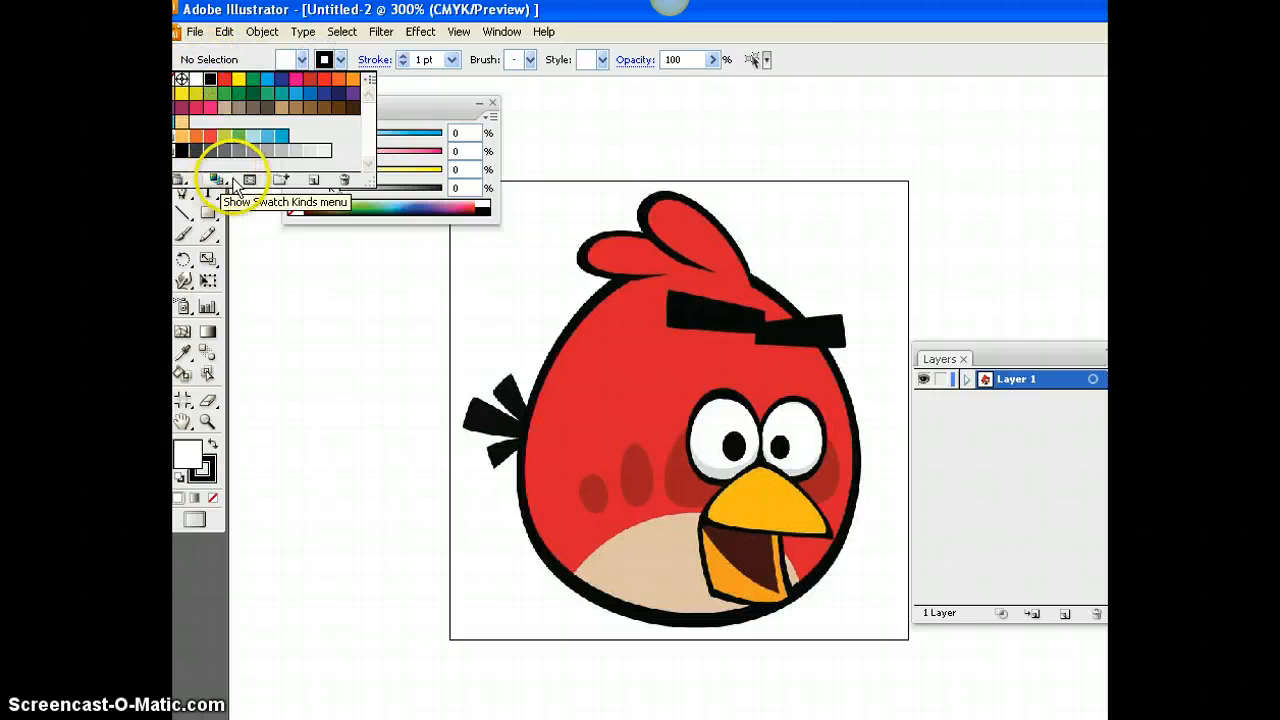
- Begin a Pen tool path on the outline above the eyebrows and curve it over the upper crest feather
left_click(183, 193)
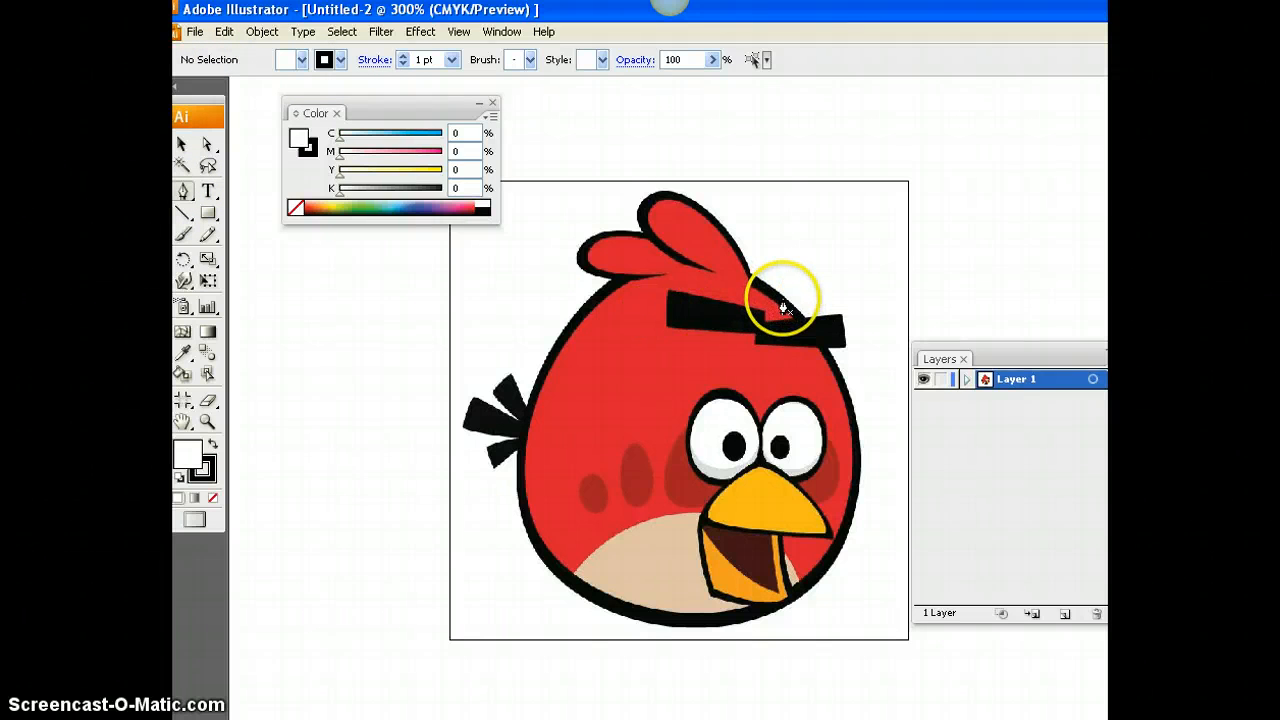
left_click(783, 299)
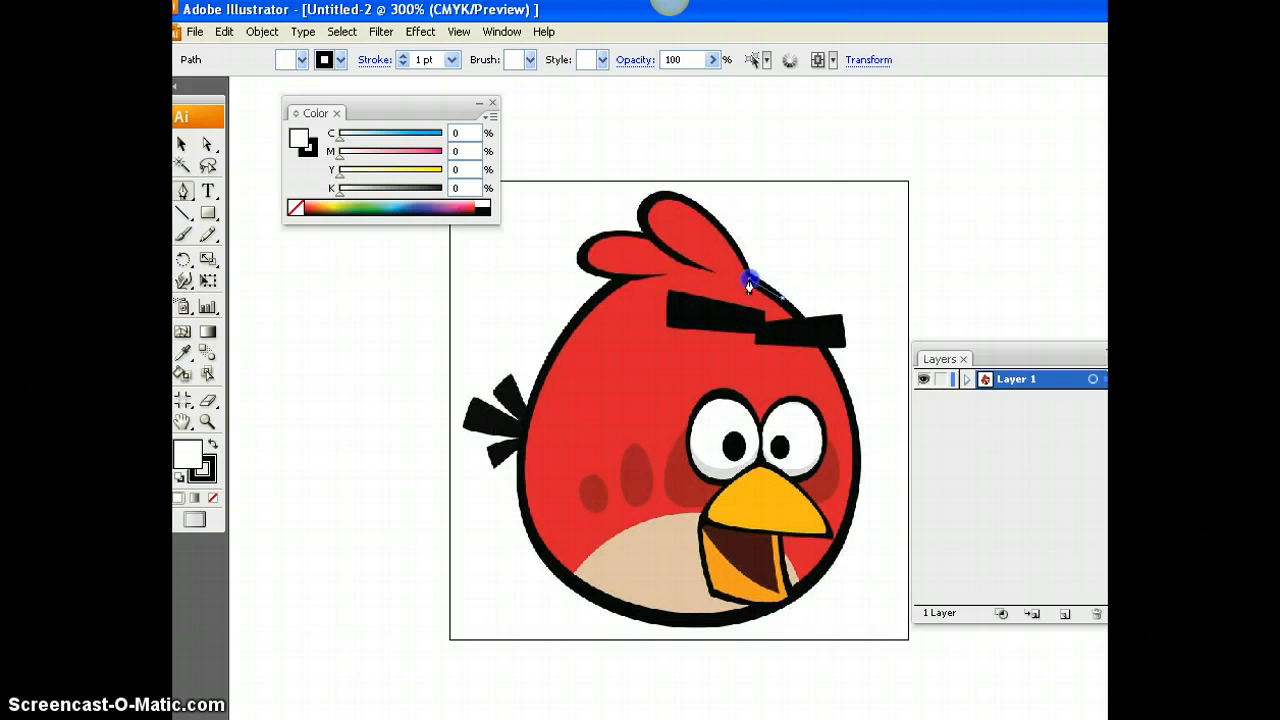
left_click_drag(750, 281, 702, 264)
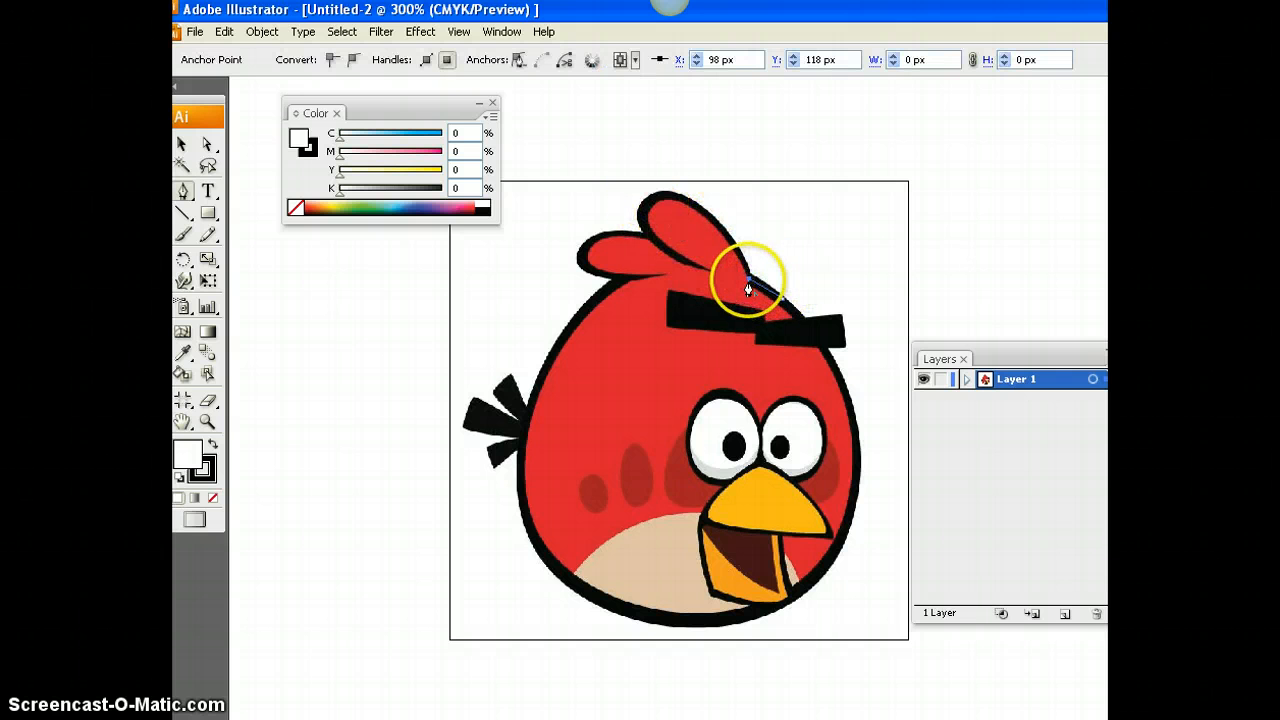
left_click_drag(646, 204, 709, 223)
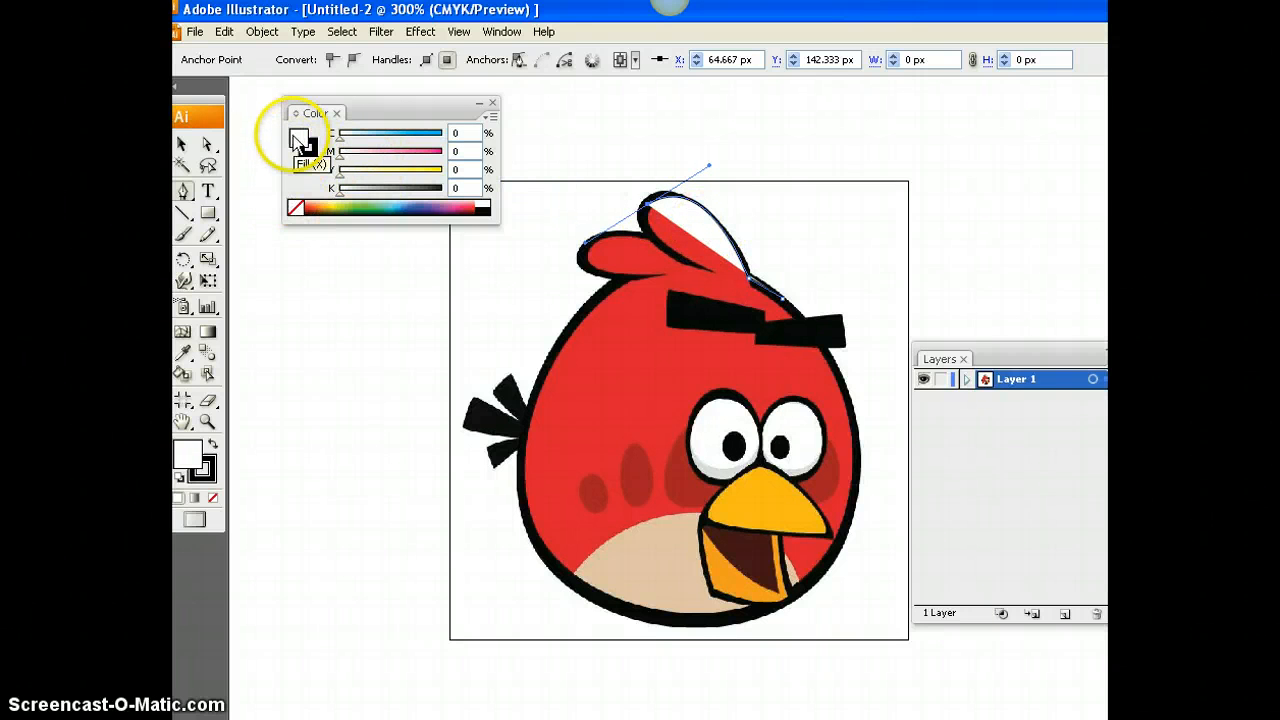
- Set the path's fill to none and continue tracing through the crest notch and around the lower crest feather
left_click(296, 207)
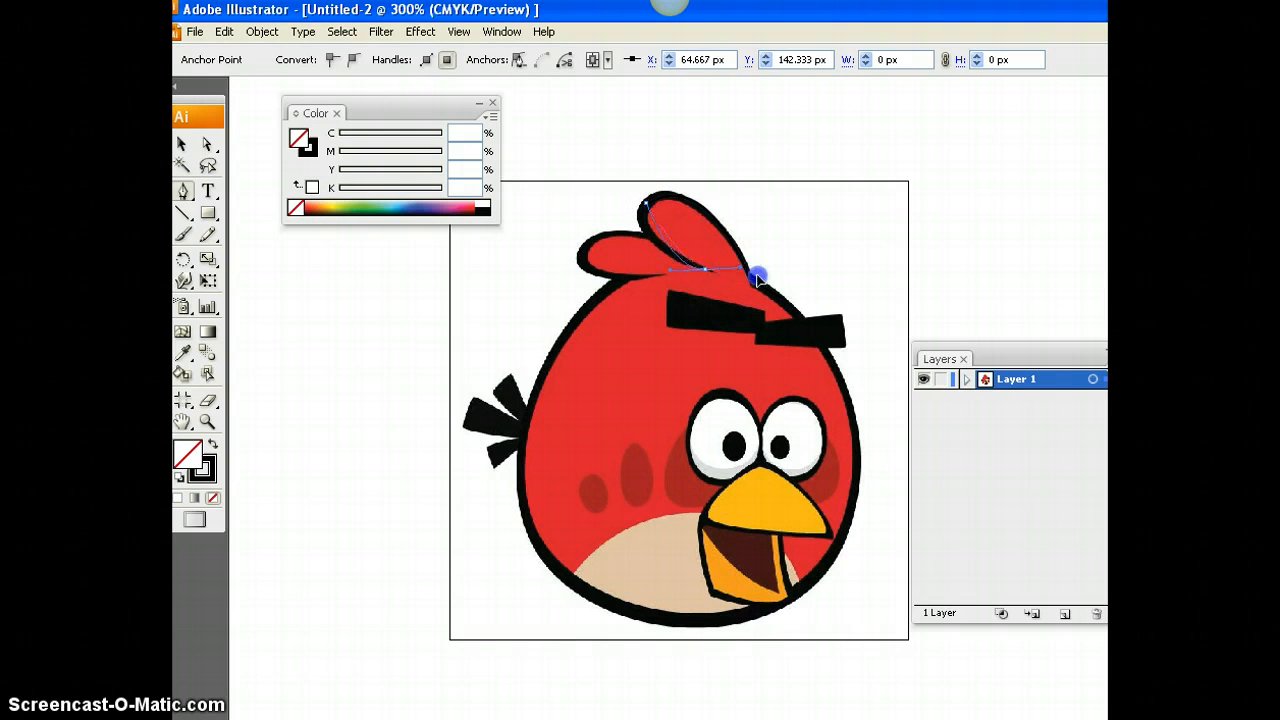
left_click_drag(781, 310, 708, 277)
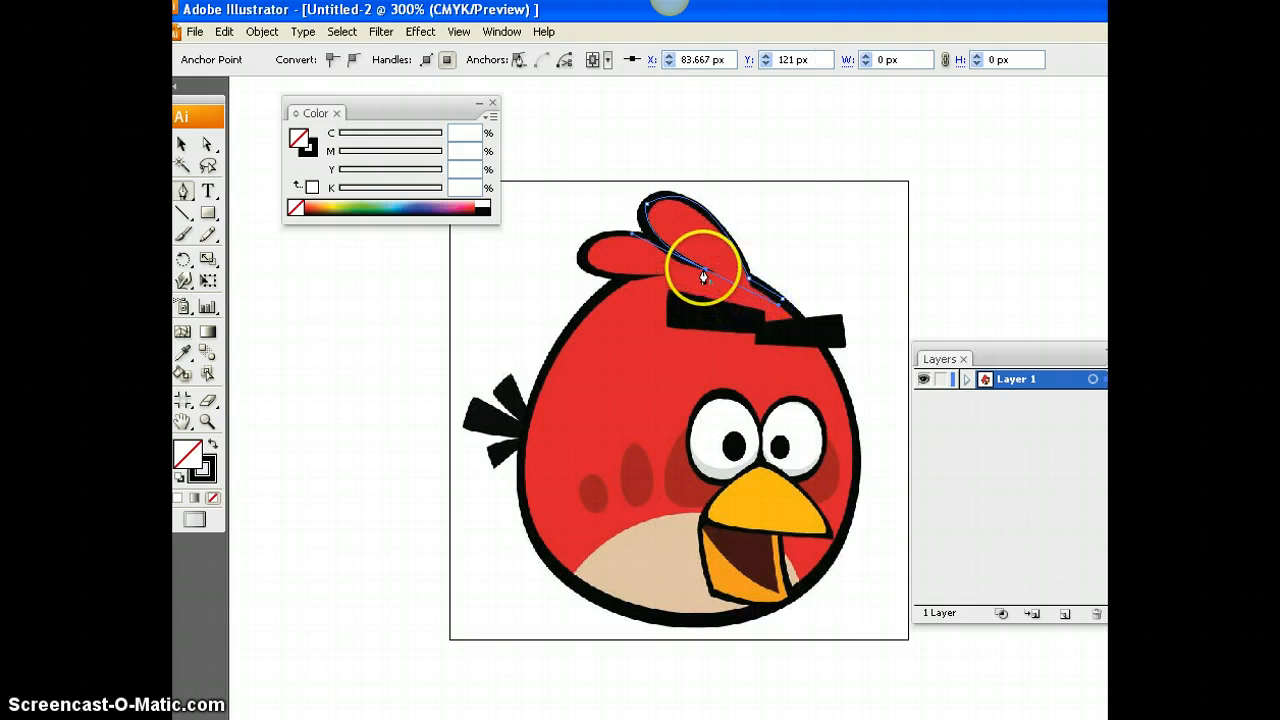
left_click_drag(581, 256, 555, 317)
left_click(583, 256)
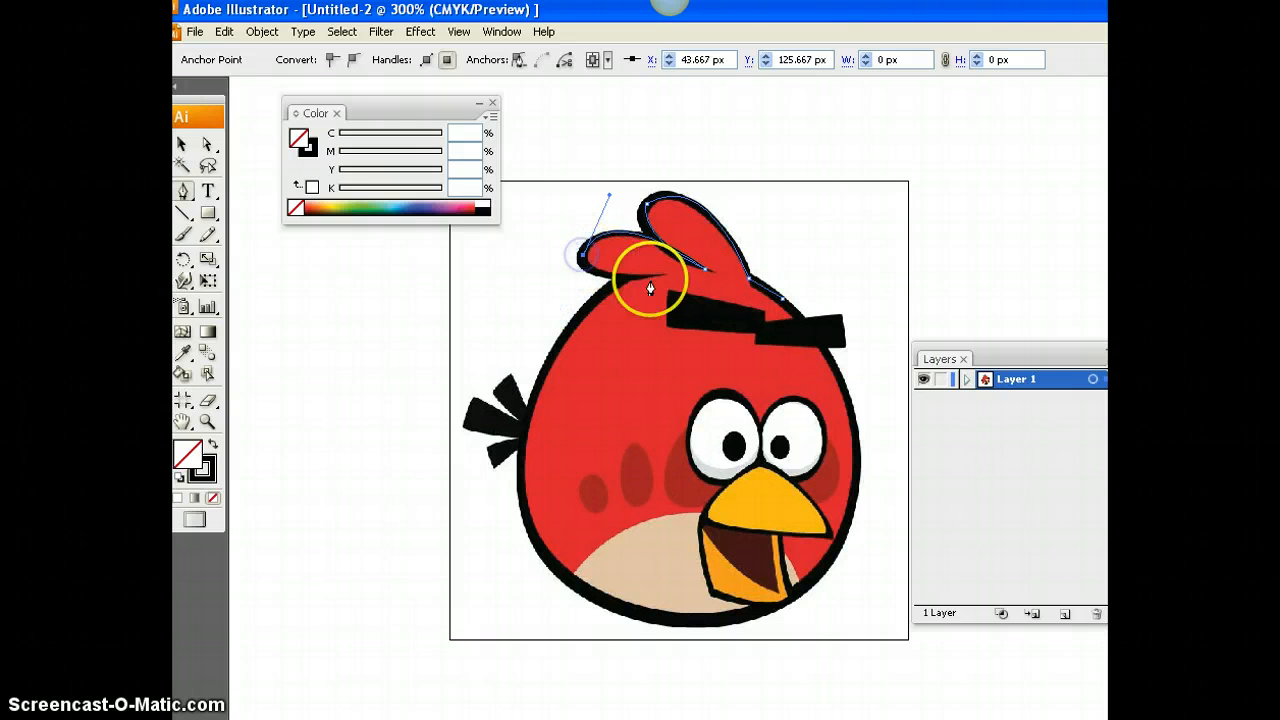
left_click_drag(640, 273, 692, 263)
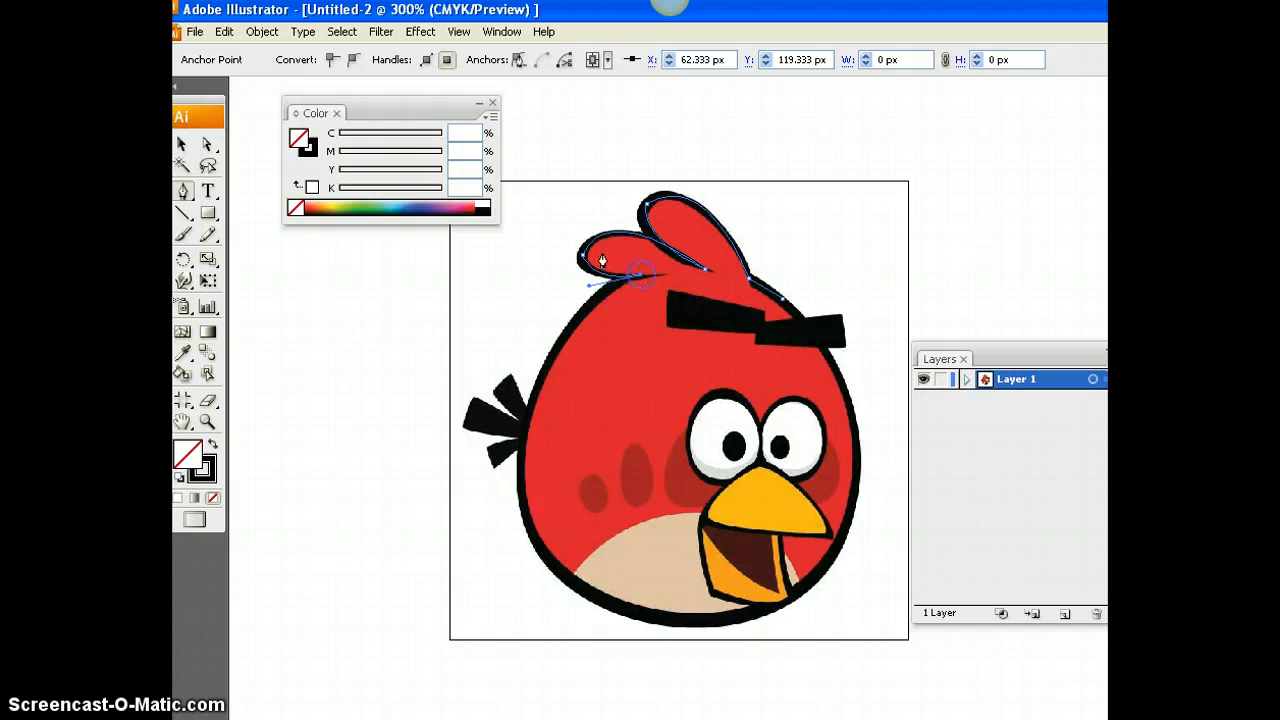
- Continue tracing the body down the back, under the belly and up to beside the beak's tip, retracting each new anchor's outgoing handle
left_click_drag(549, 566, 631, 622)
scroll(636, 553, "up", 2)
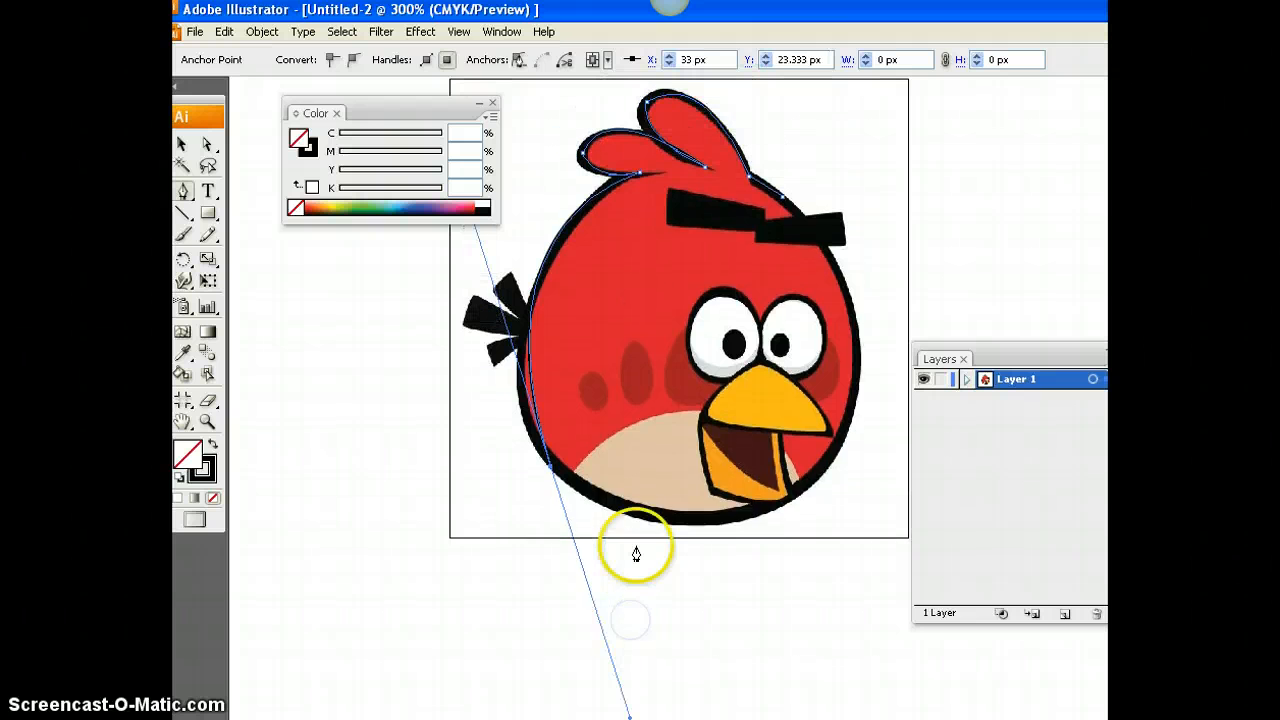
left_click(548, 474)
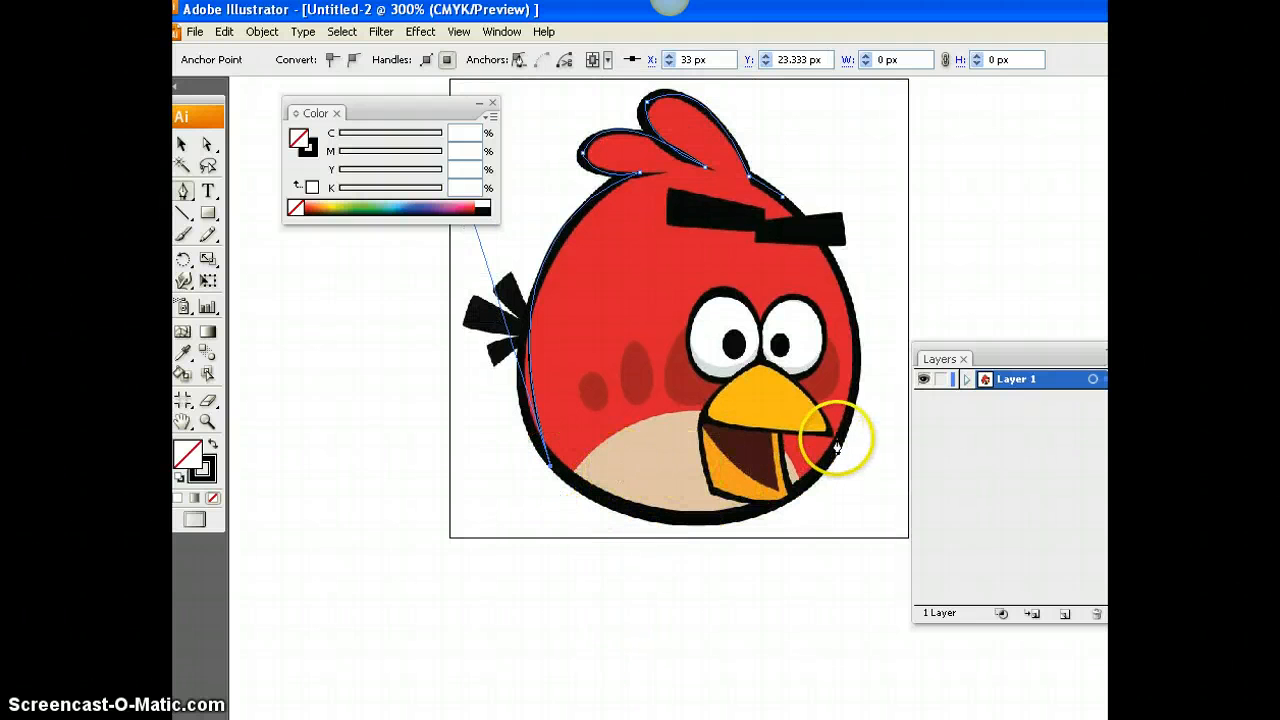
left_click_drag(837, 434, 938, 258)
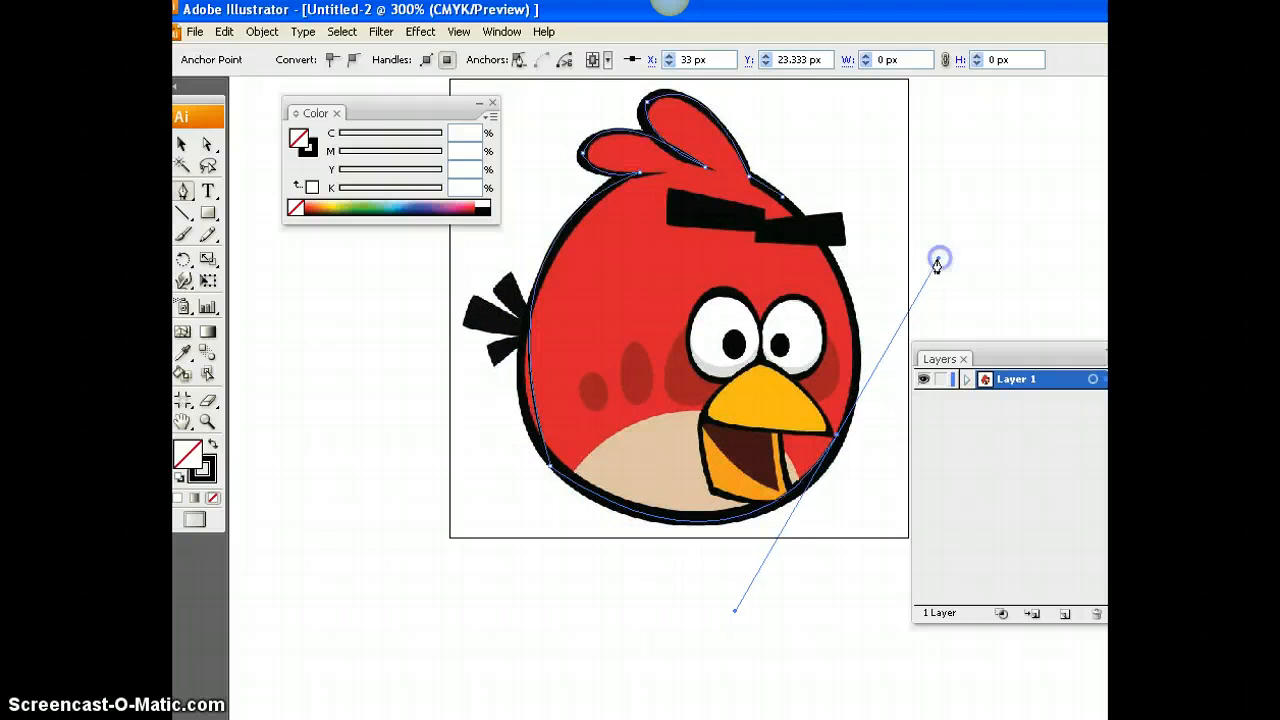
left_click(837, 434)
left_click(838, 436)
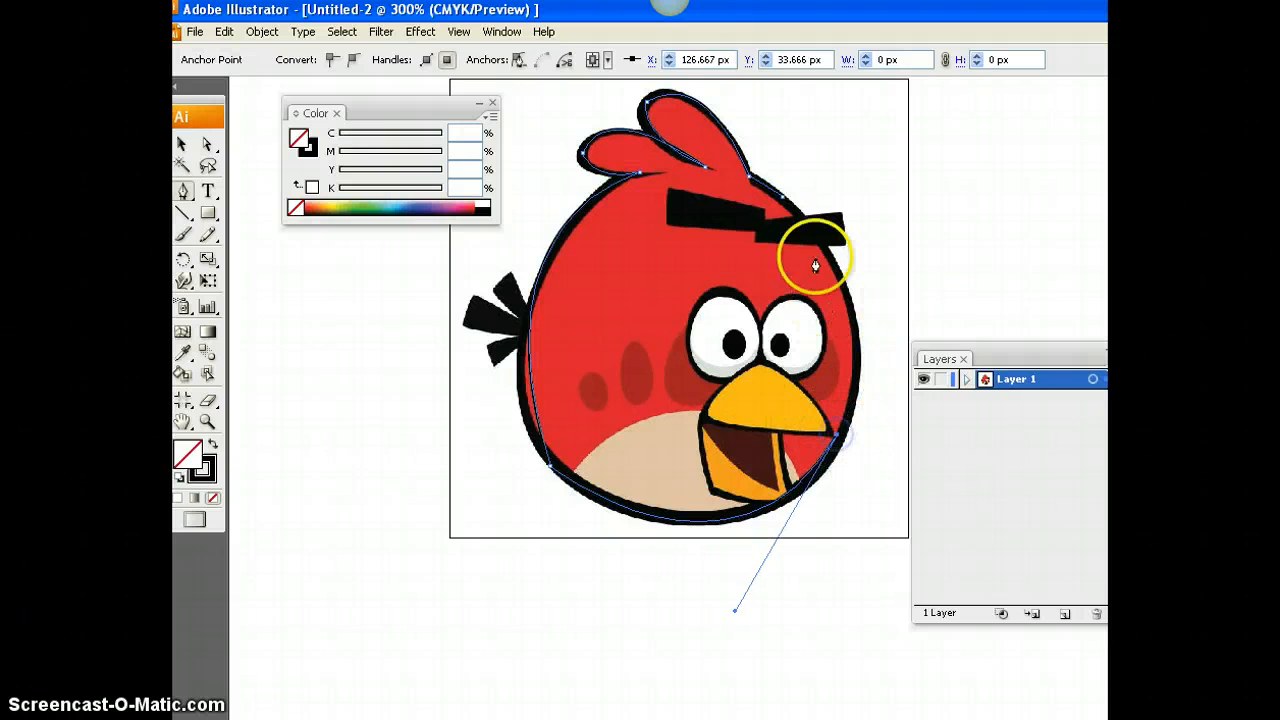
left_click_drag(748, 185, 691, 203)
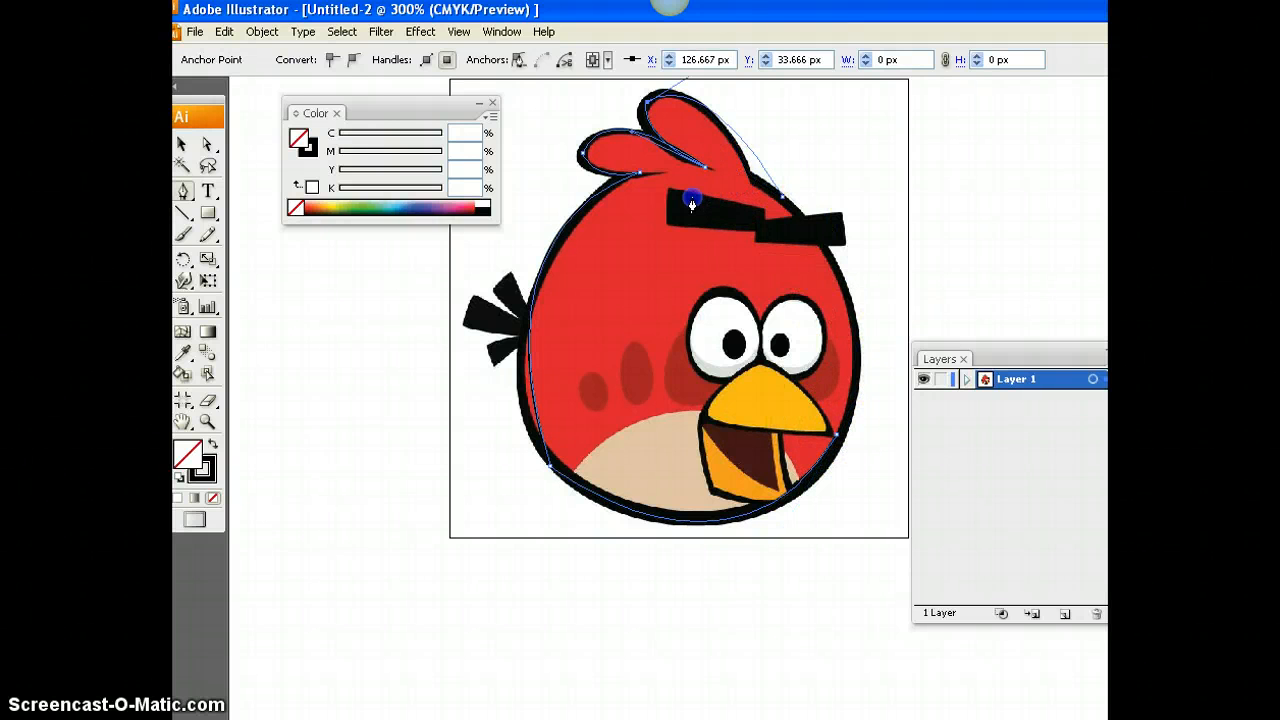
left_click(813, 224)
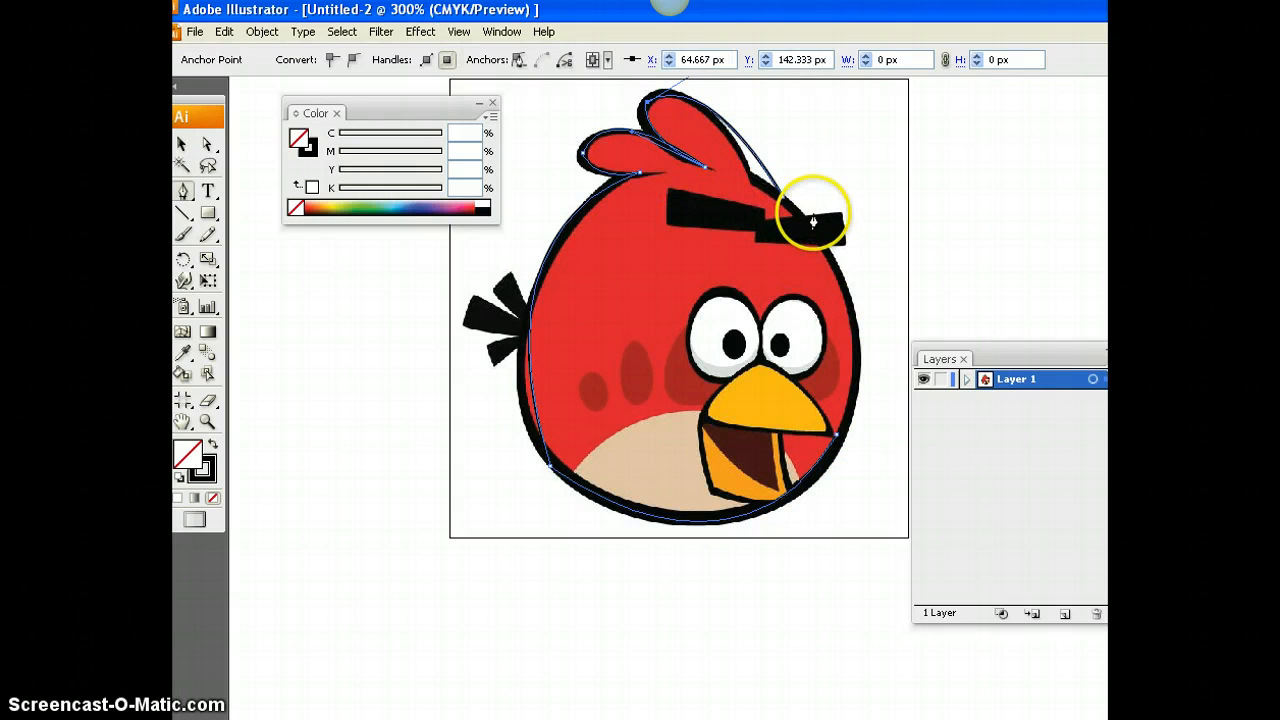
key("ctrl+z")
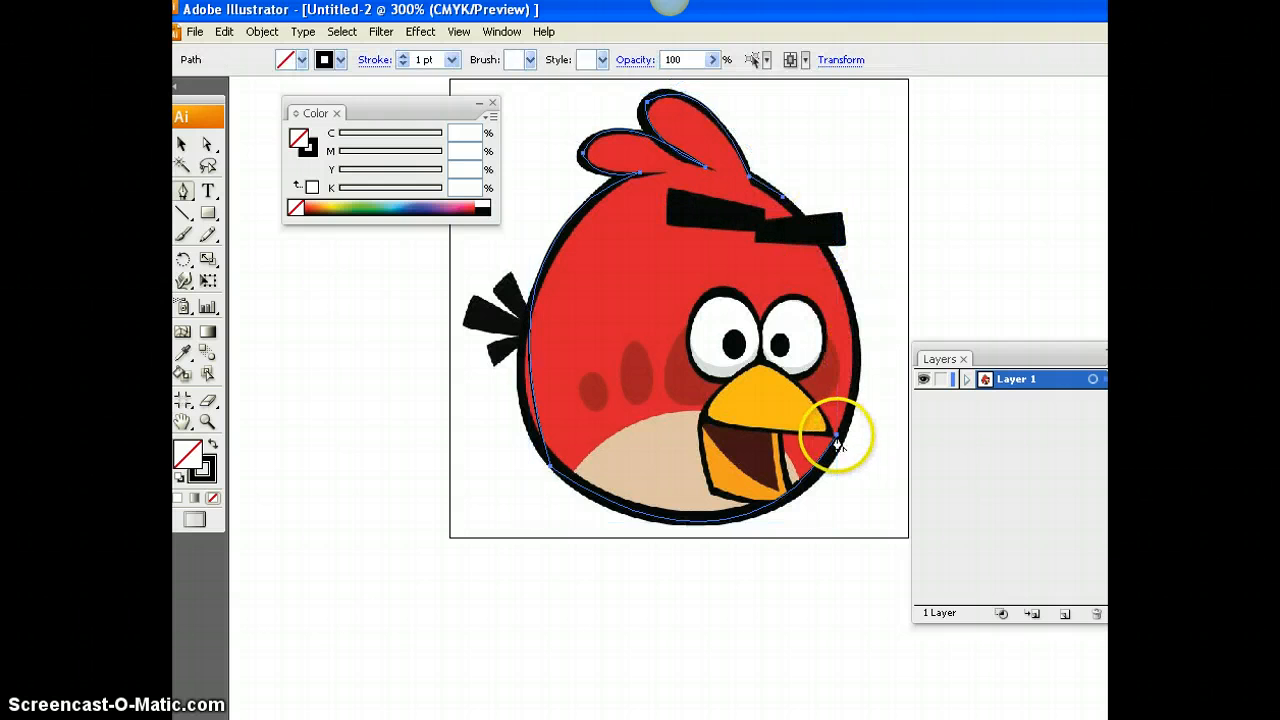
- Close the body path at its starting anchor above the eyebrows with a curve following the front of the face
left_click(837, 437)
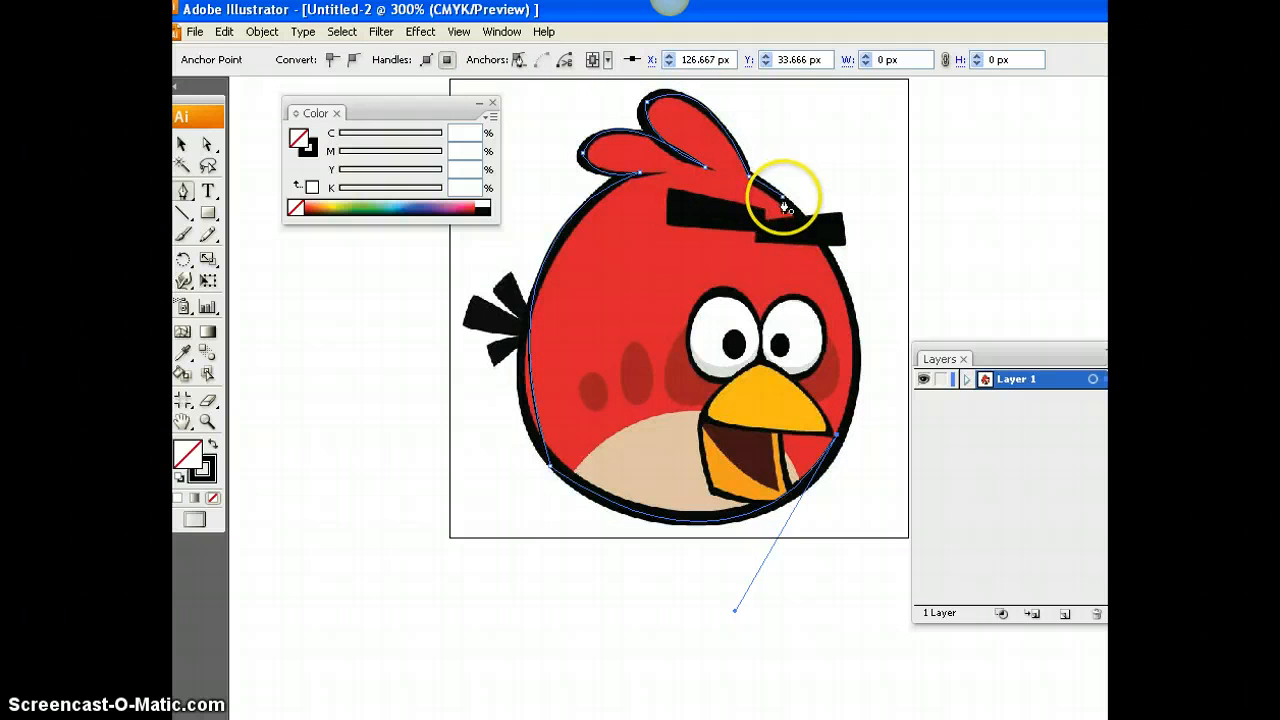
left_click_drag(784, 200, 657, 263)
left_click(745, 243)
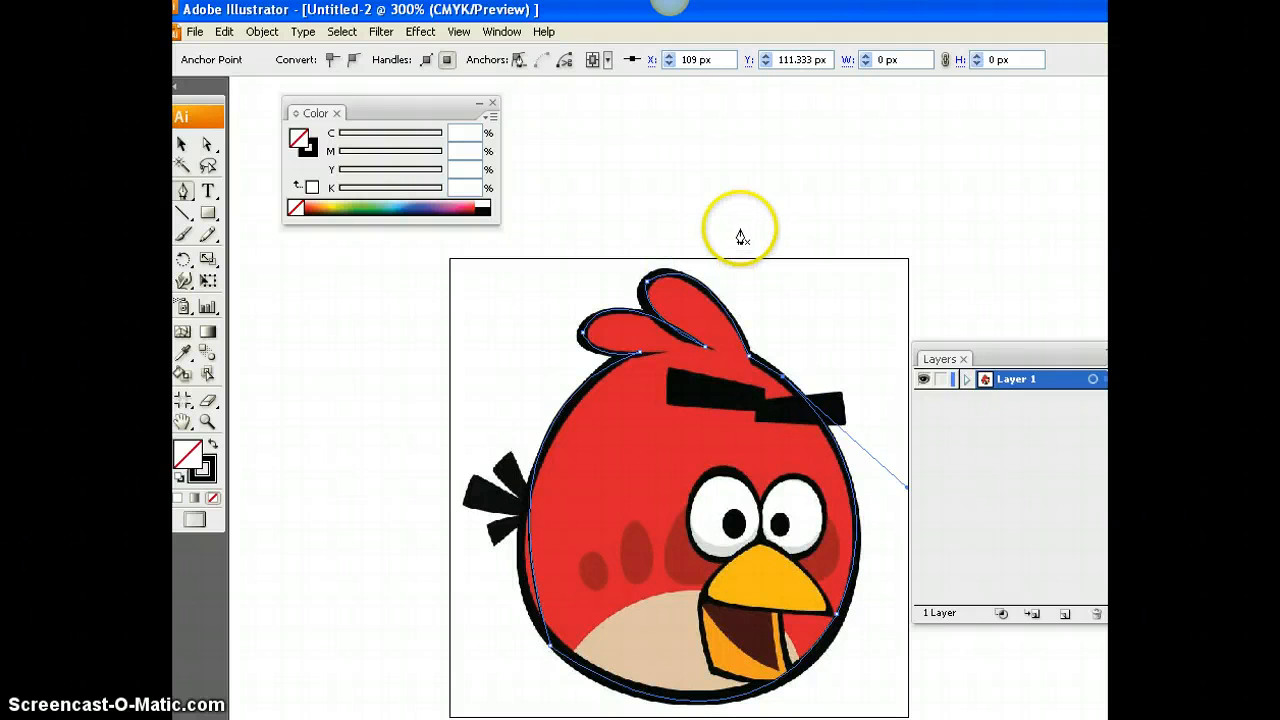
- Expand the contents of Layer 1 beside the artboard and hide the bird image beneath the traced path
left_click_drag(993, 352, 895, 170)
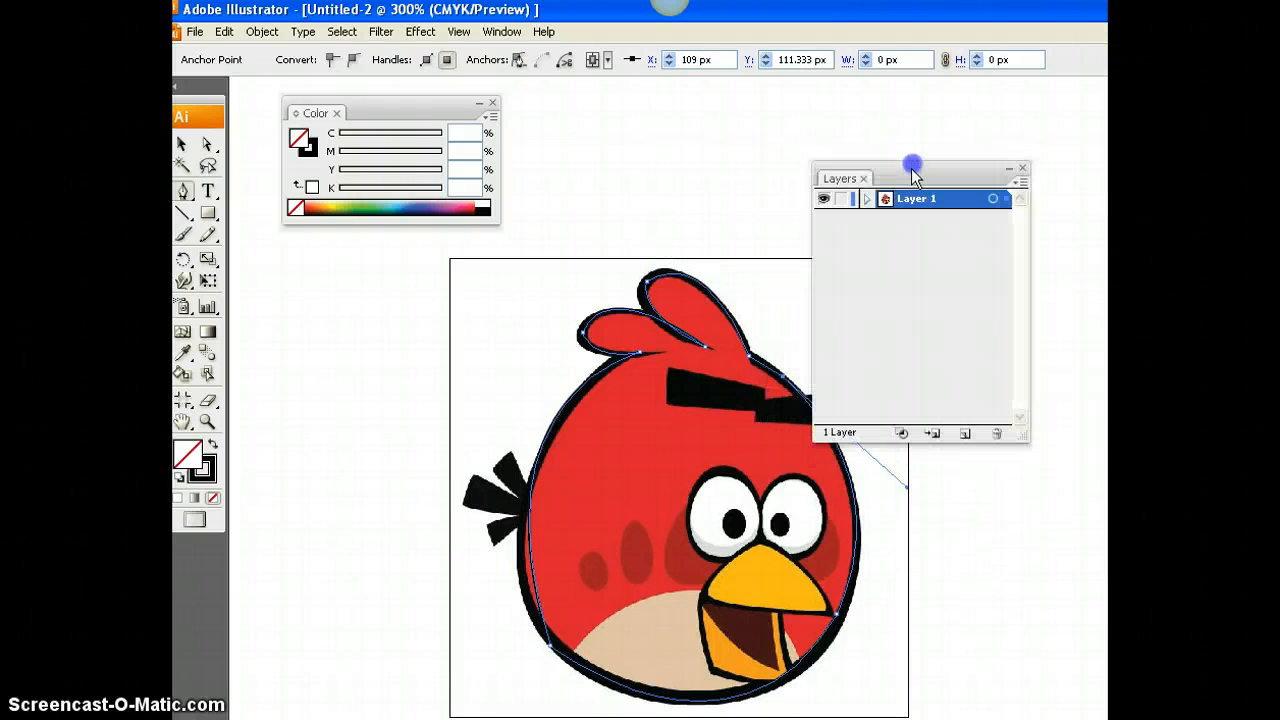
left_click(1022, 174)
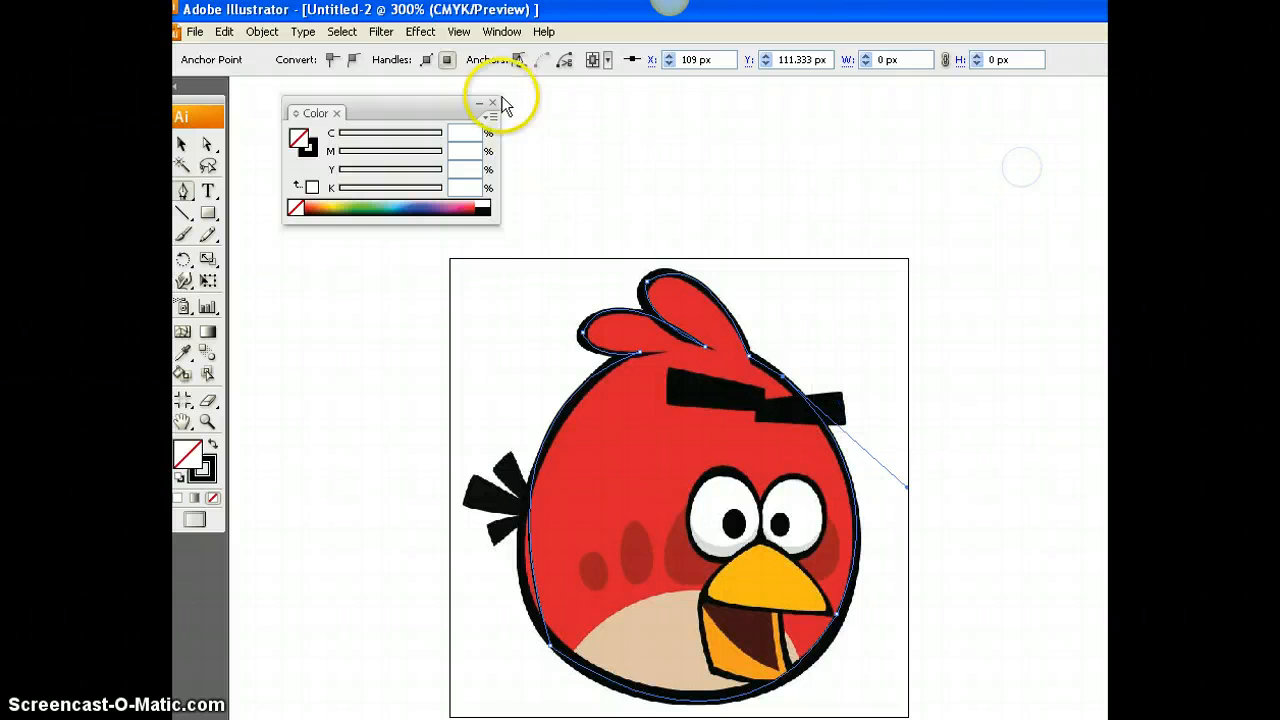
left_click(502, 36)
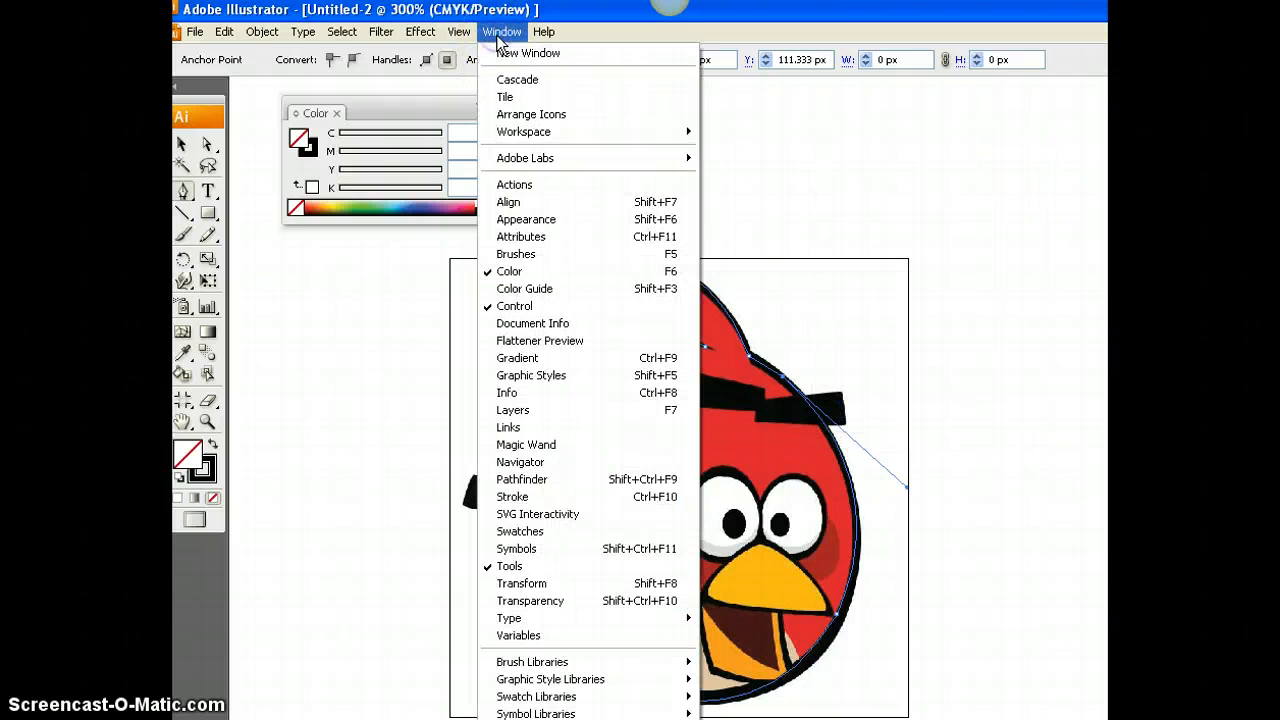
left_click(673, 410)
left_click_drag(982, 166, 1000, 158)
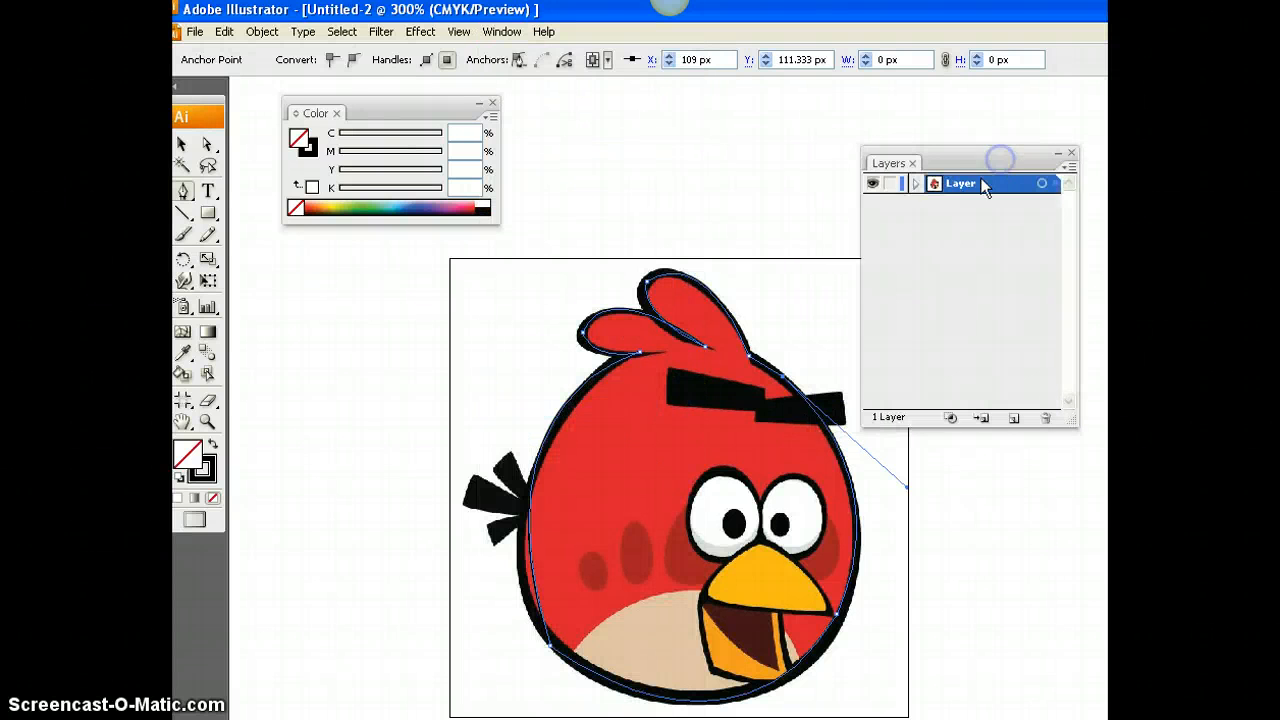
left_click(915, 184)
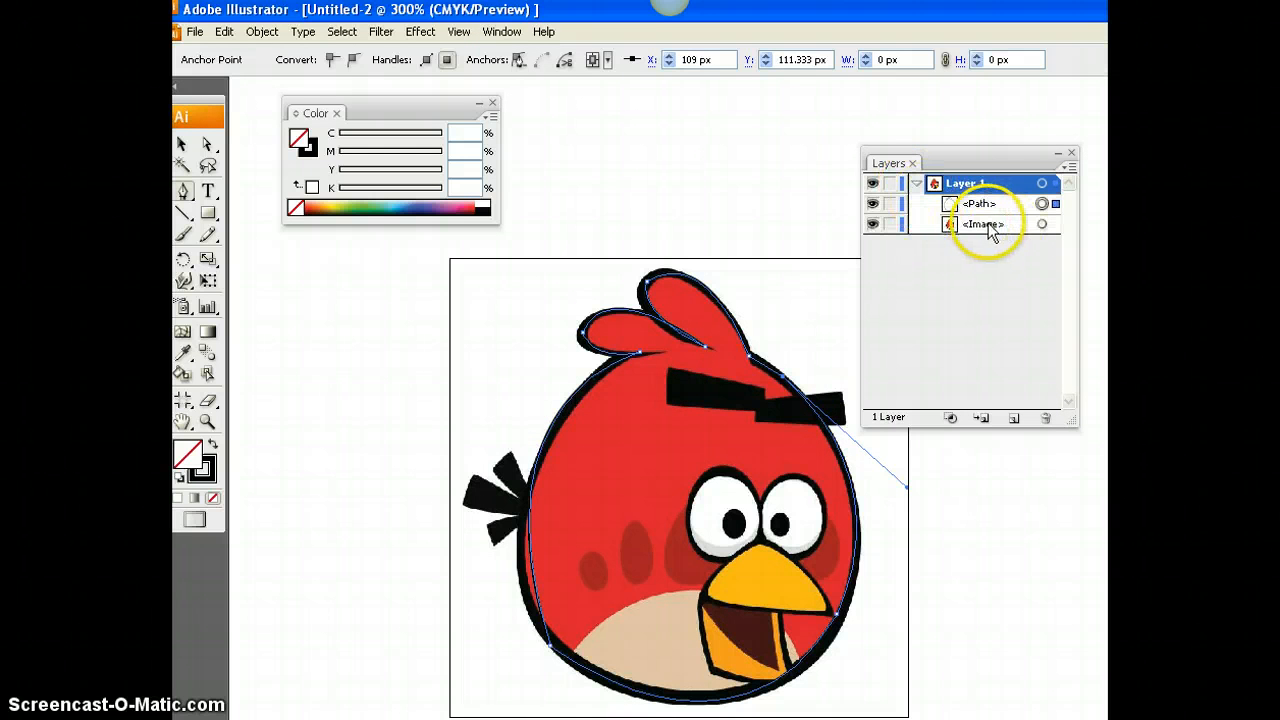
left_click(872, 225)
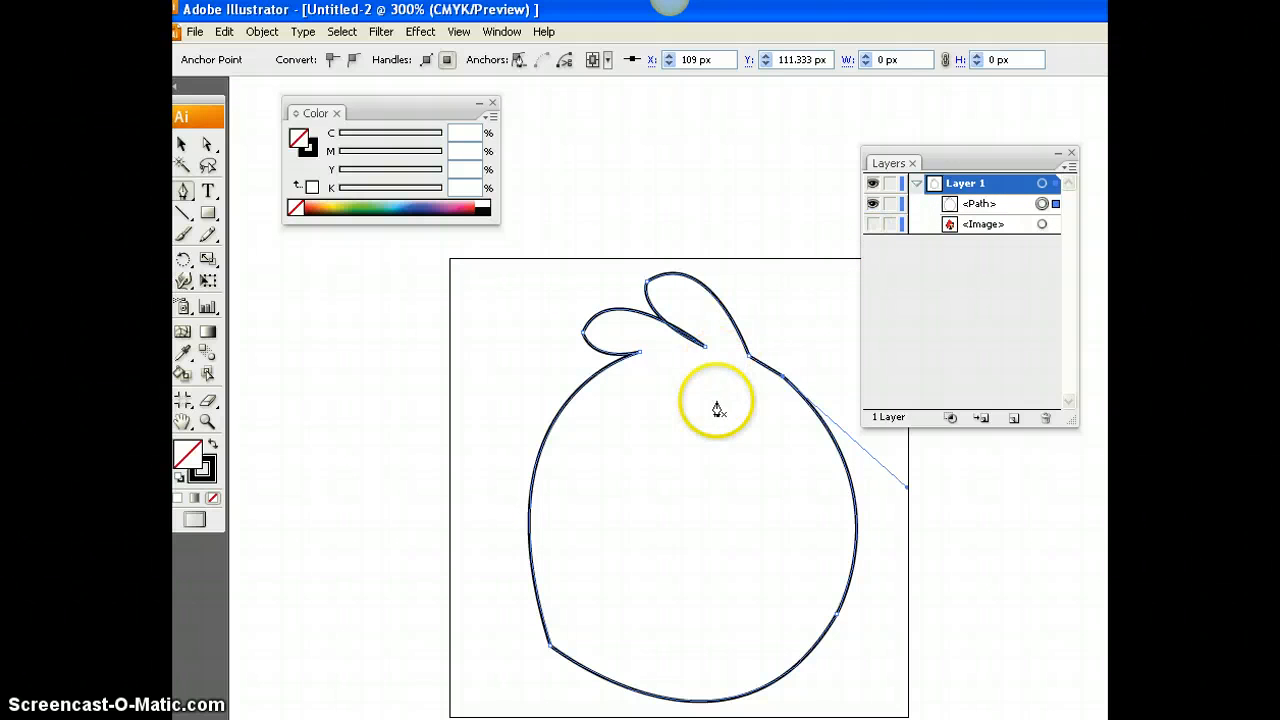
- Bulge the back's curve outward by moving the upper direction handle of the anchor at the lower back
scroll(714, 406, "down", 3)
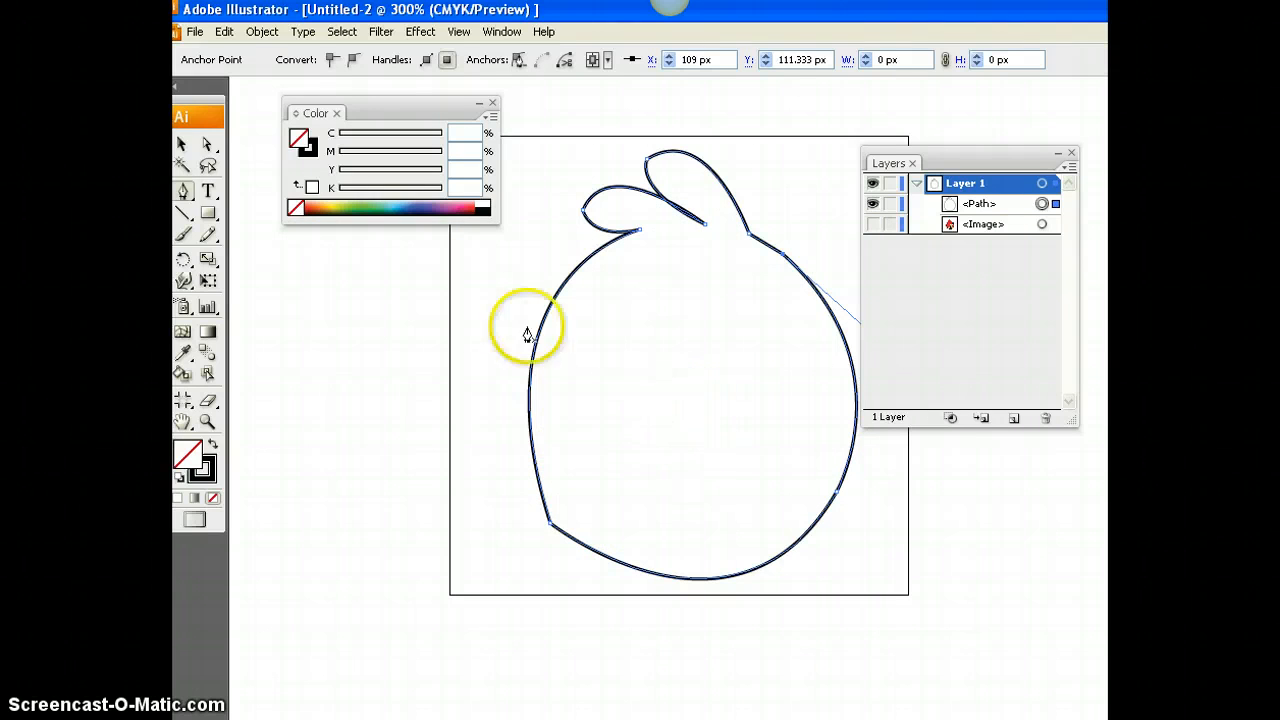
left_click(207, 146)
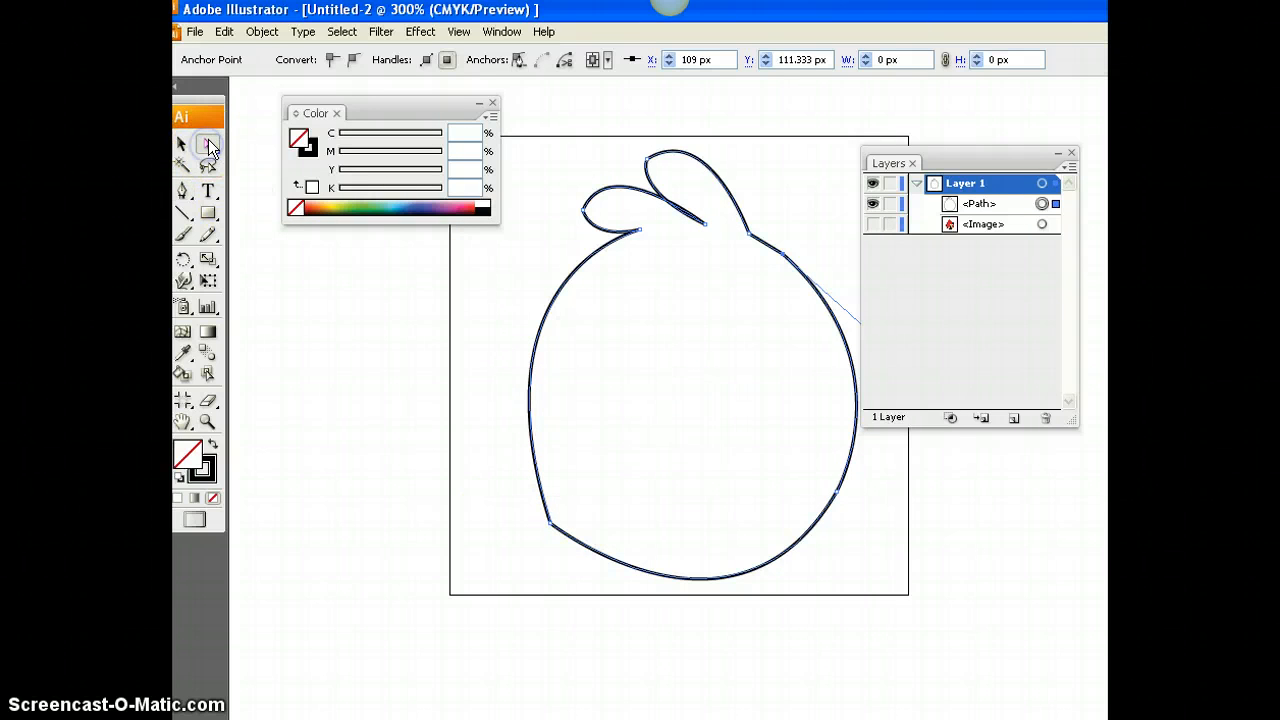
left_click(551, 525)
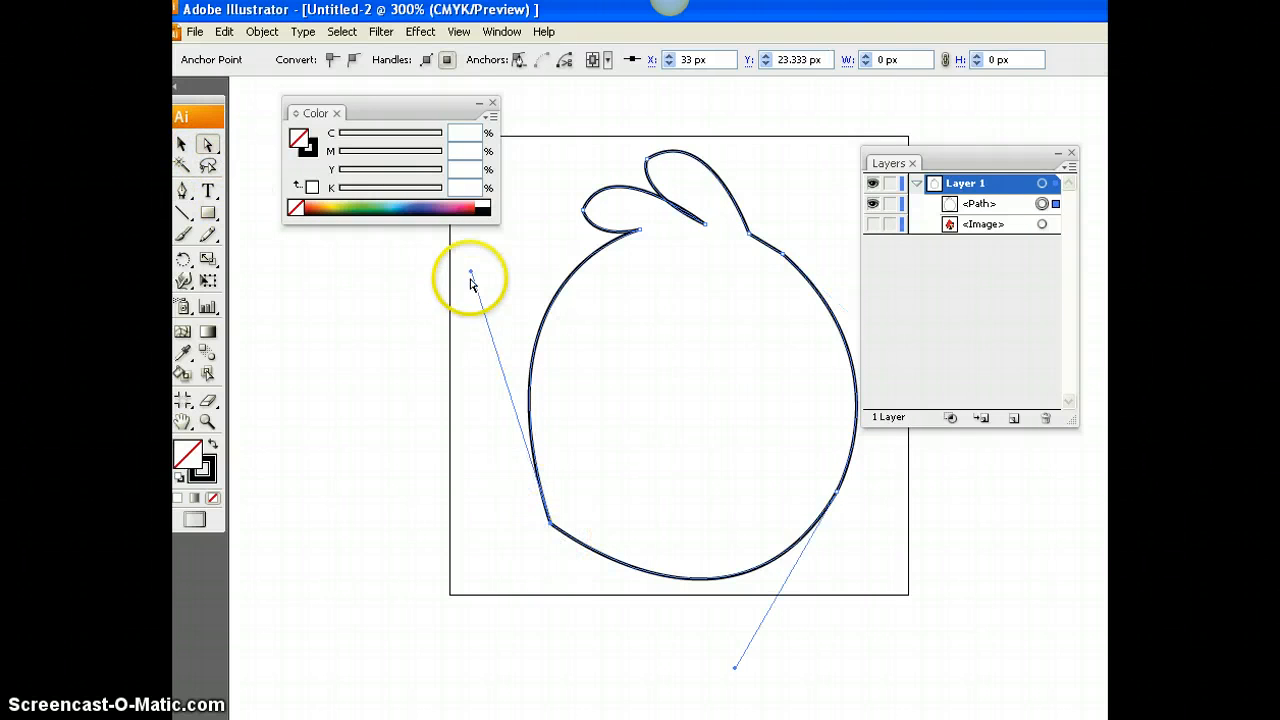
left_click_drag(470, 274, 429, 344)
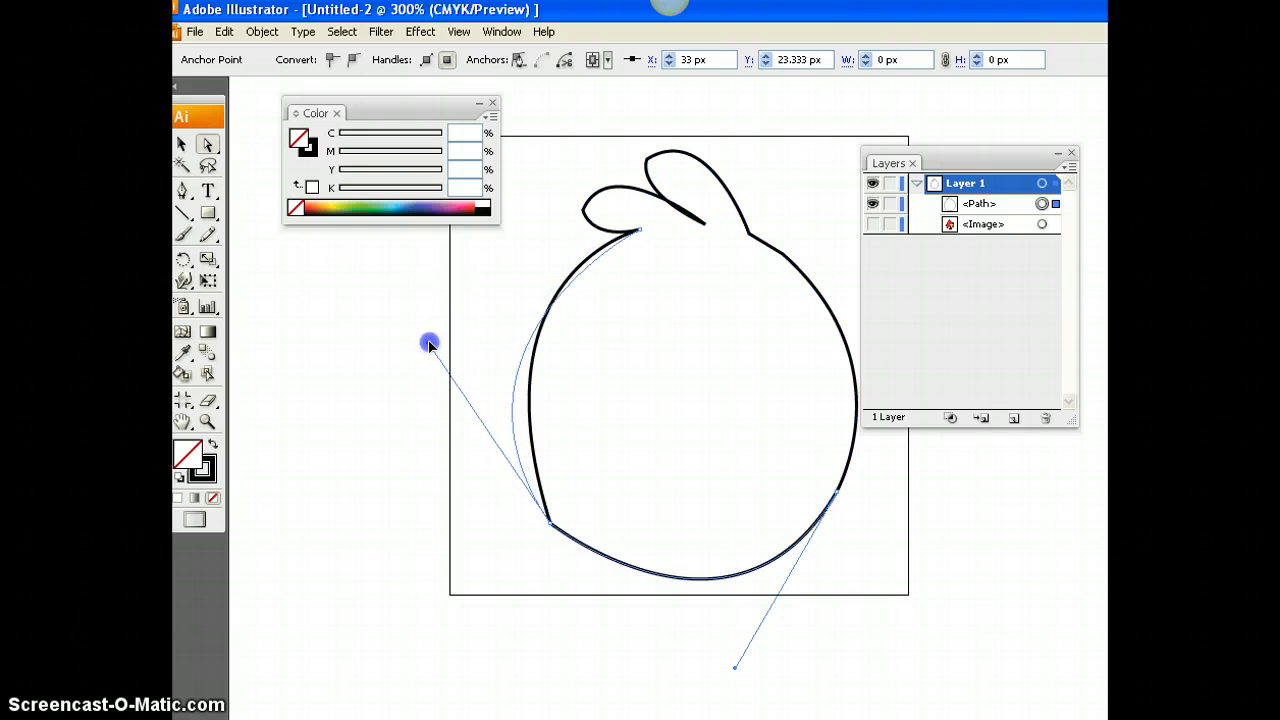
left_click(377, 431)
left_click(551, 524)
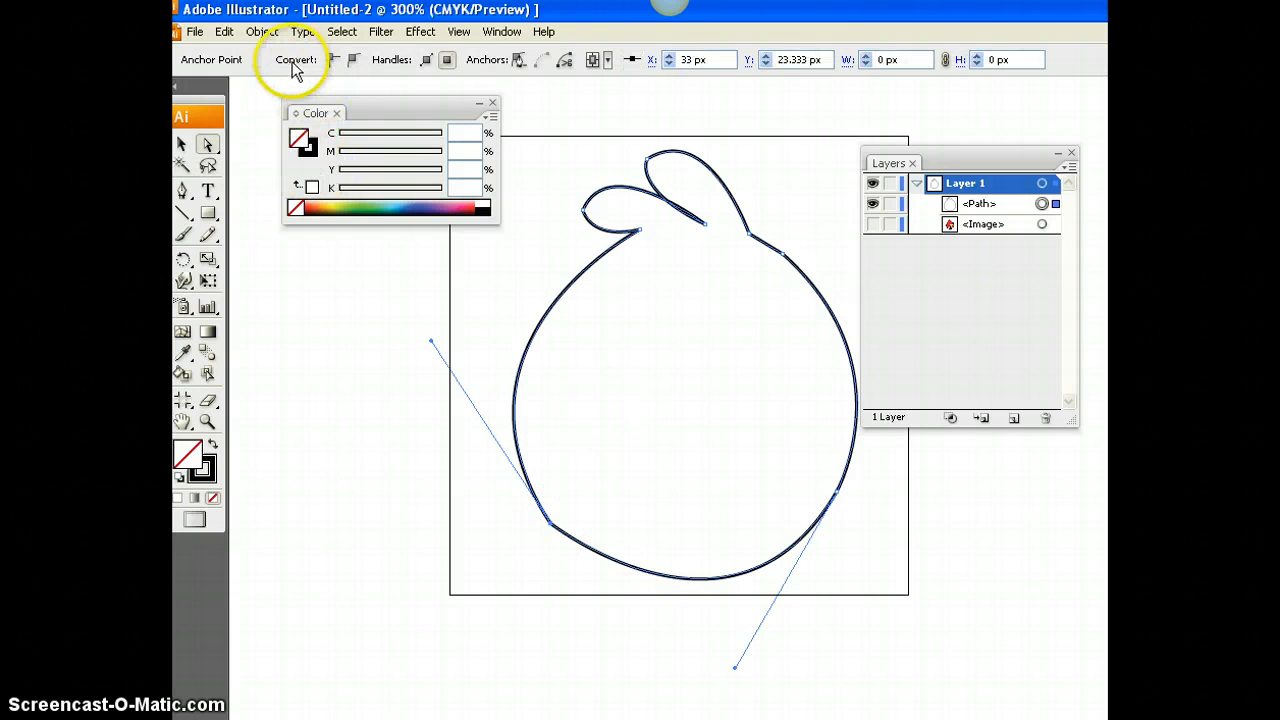
- Convert the lower back anchor to a smooth point and adjust its handles to round the back and belly
left_click(354, 63)
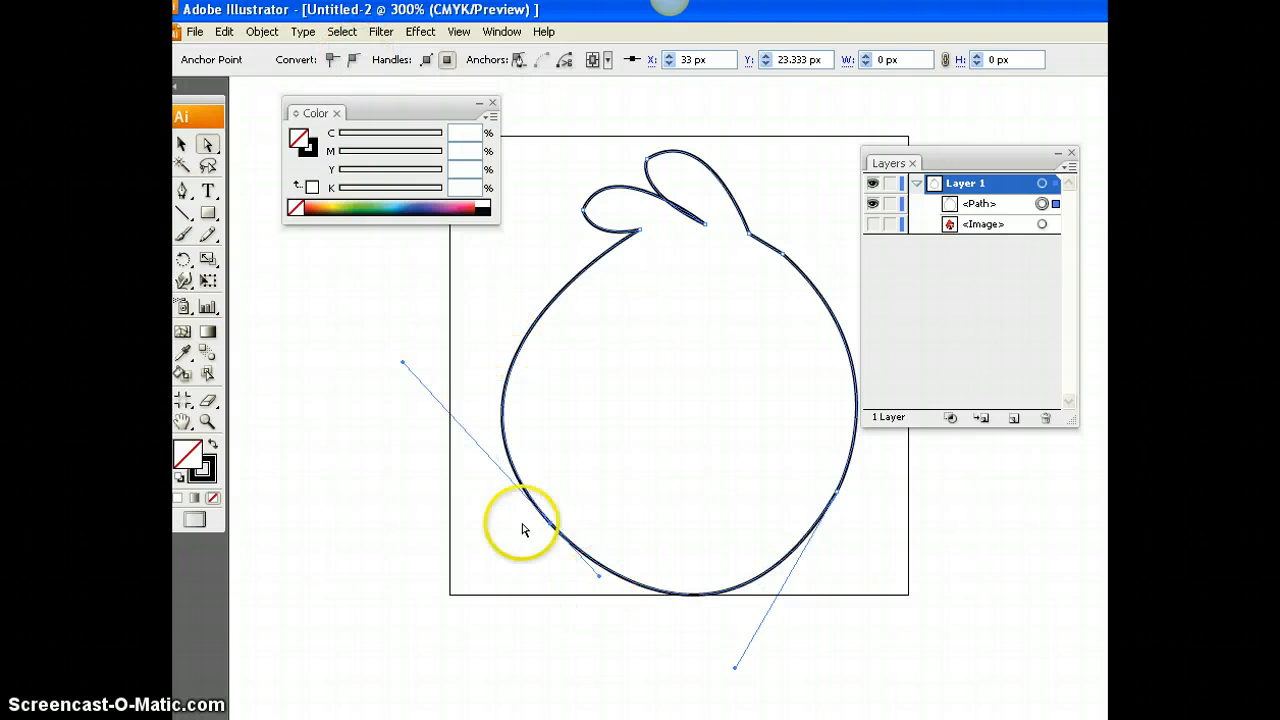
left_click_drag(404, 363, 457, 407)
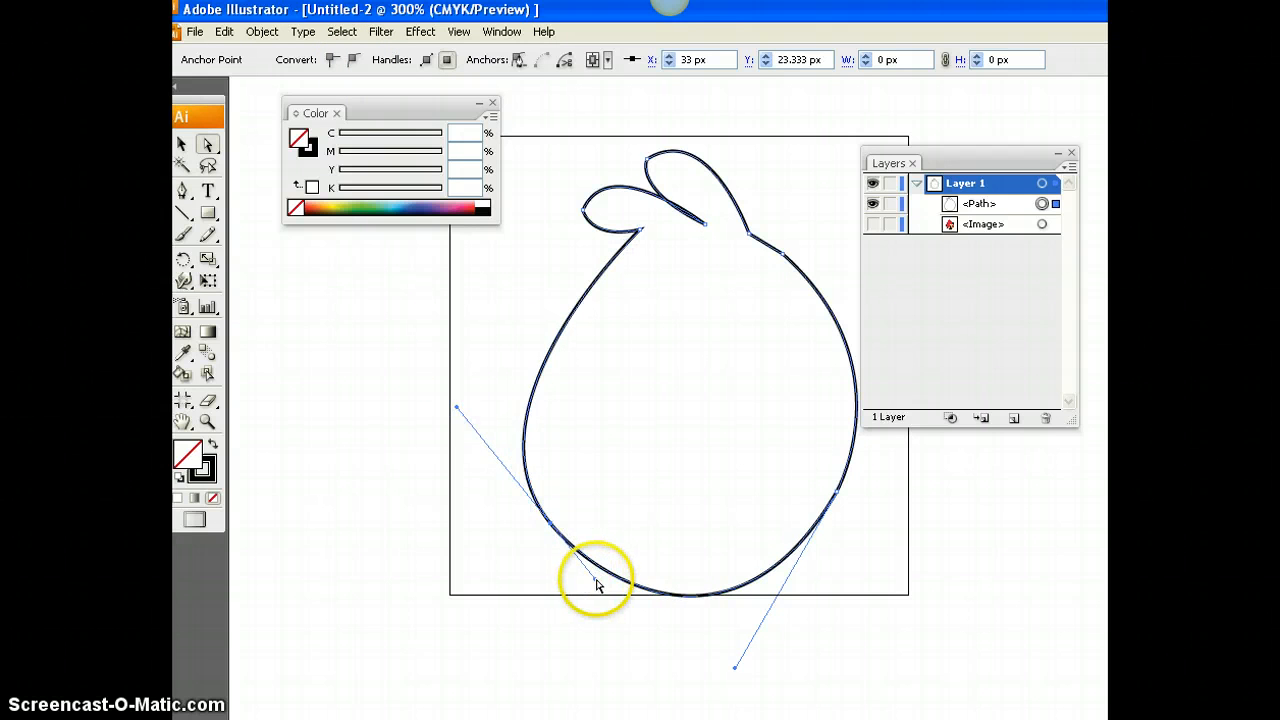
left_click_drag(591, 583, 582, 581)
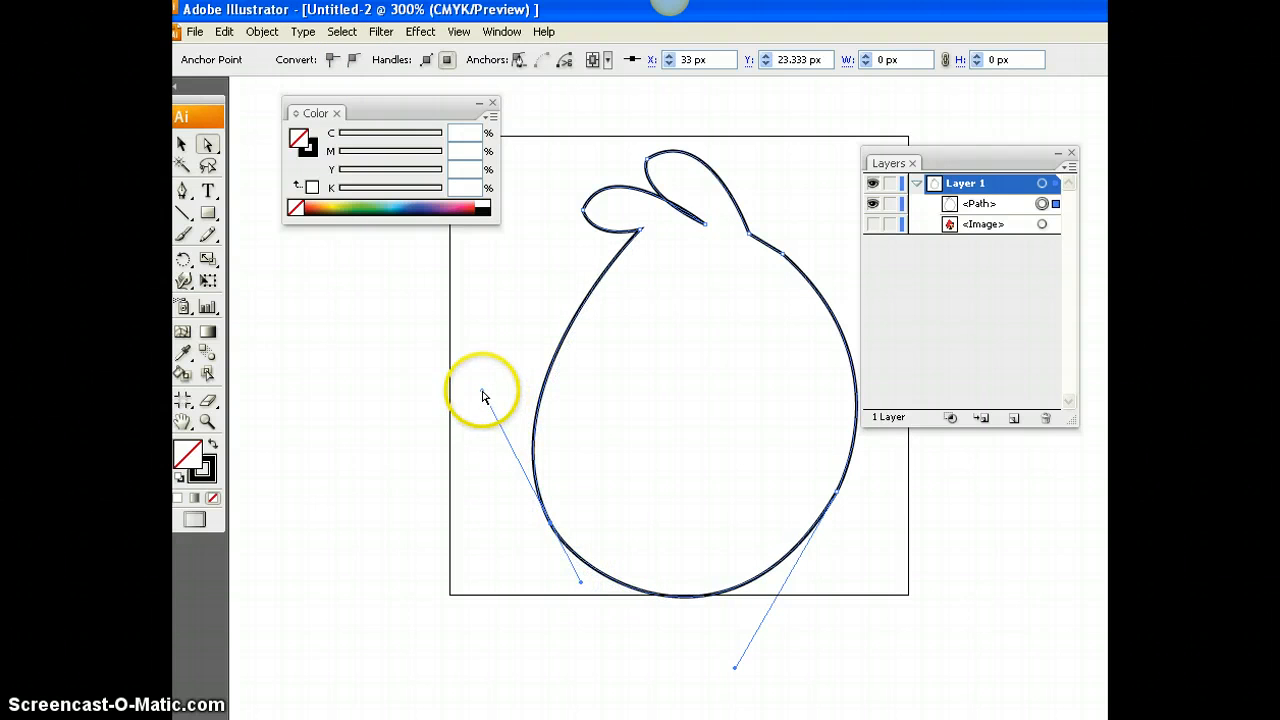
left_click_drag(476, 395, 437, 329)
left_click(348, 368)
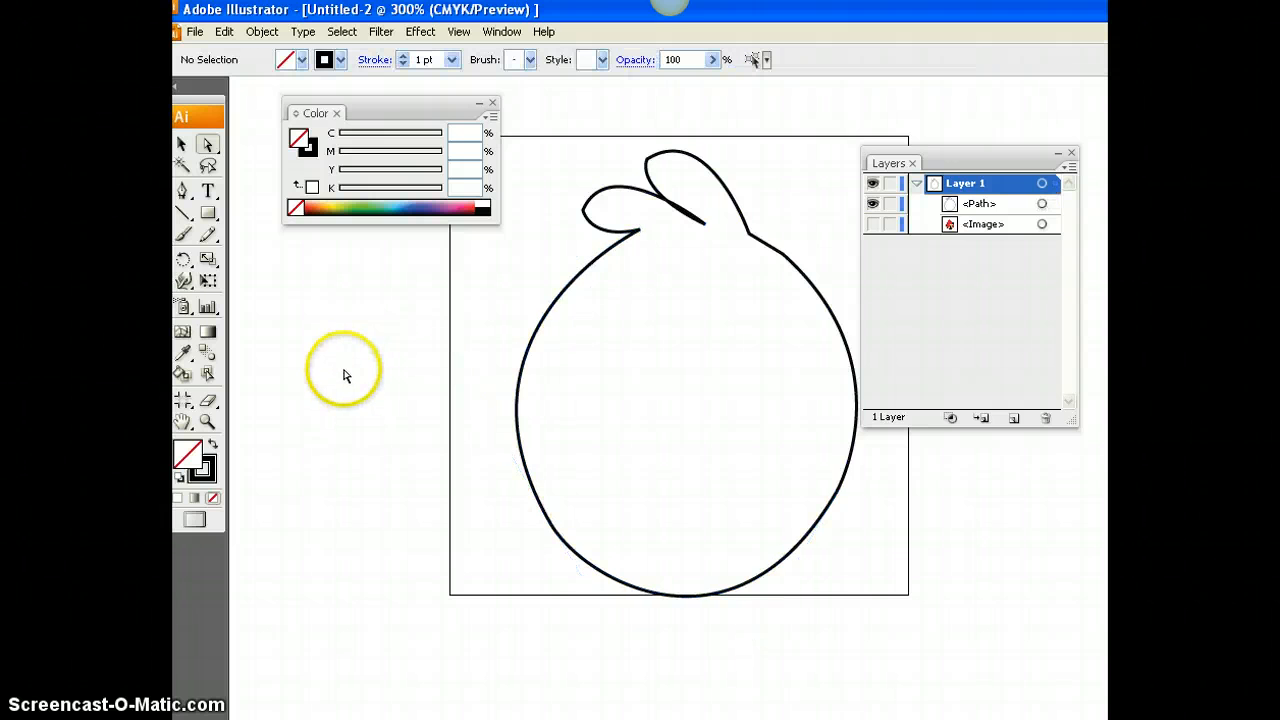
- Show the bird image again and draw an unfilled, black-stroked ellipse over each of the two eyes
left_click(872, 228)
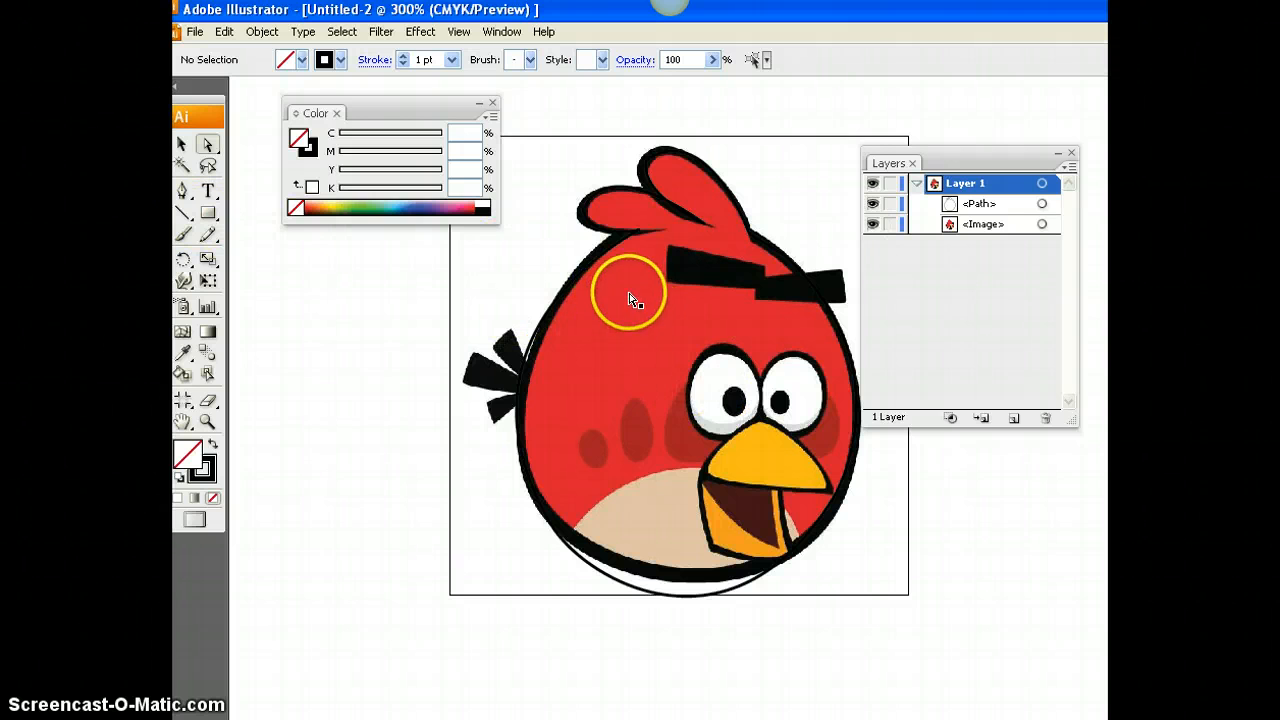
left_click(208, 216)
left_click_drag(236, 222, 283, 258)
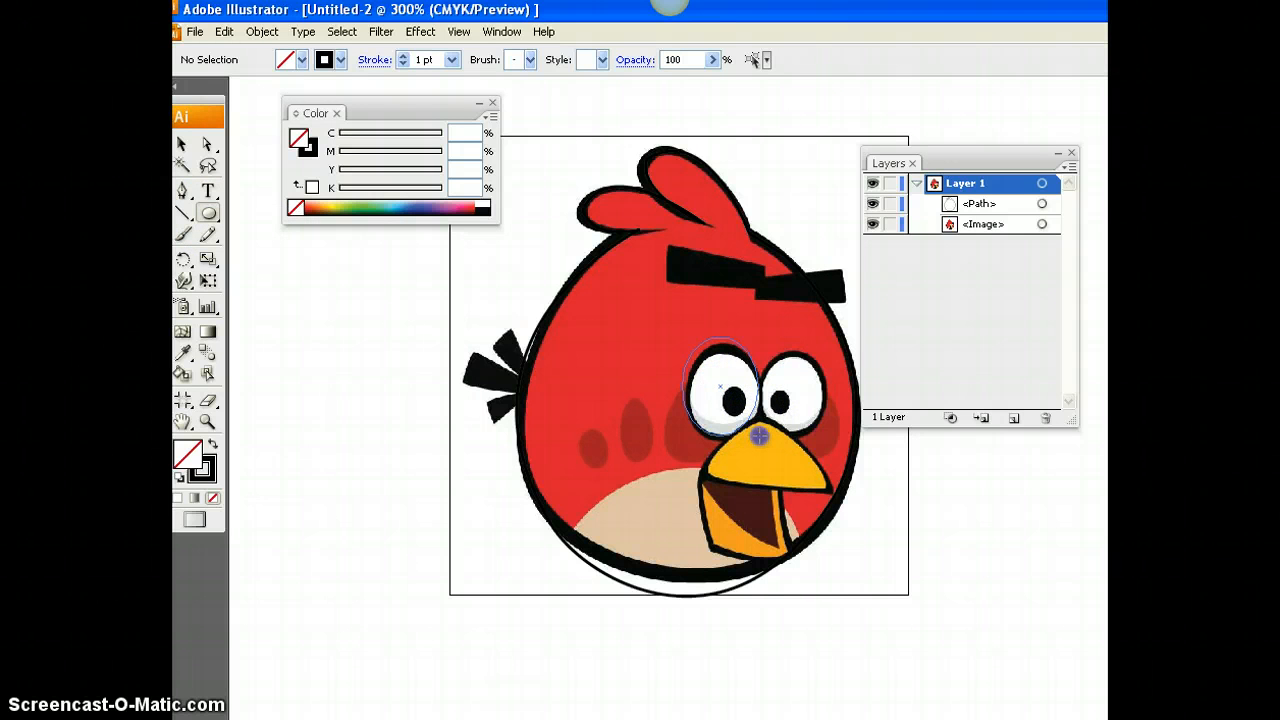
left_click_drag(762, 436, 762, 436)
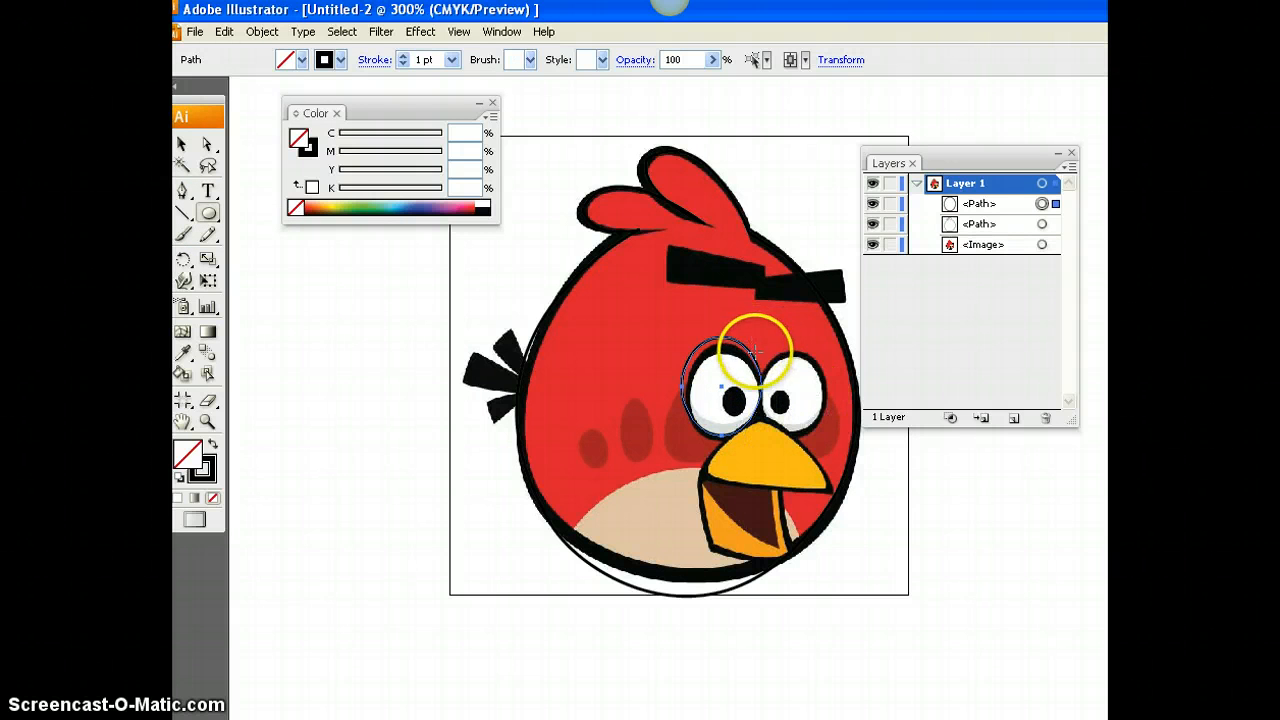
left_click_drag(757, 353, 790, 395)
left_click_drag(826, 434, 826, 434)
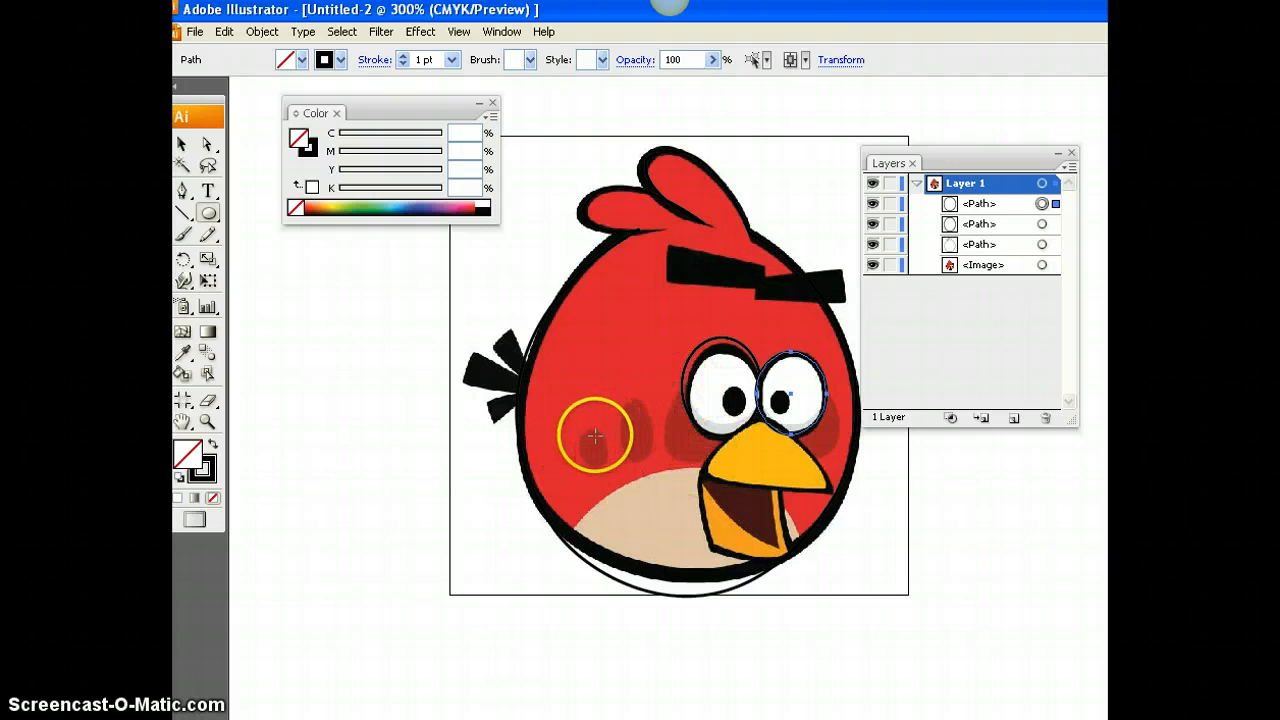
- Draw ellipses over the four dark red cheek spots and check the tracing with the bird image temporarily hidden
left_click_drag(573, 430, 655, 460)
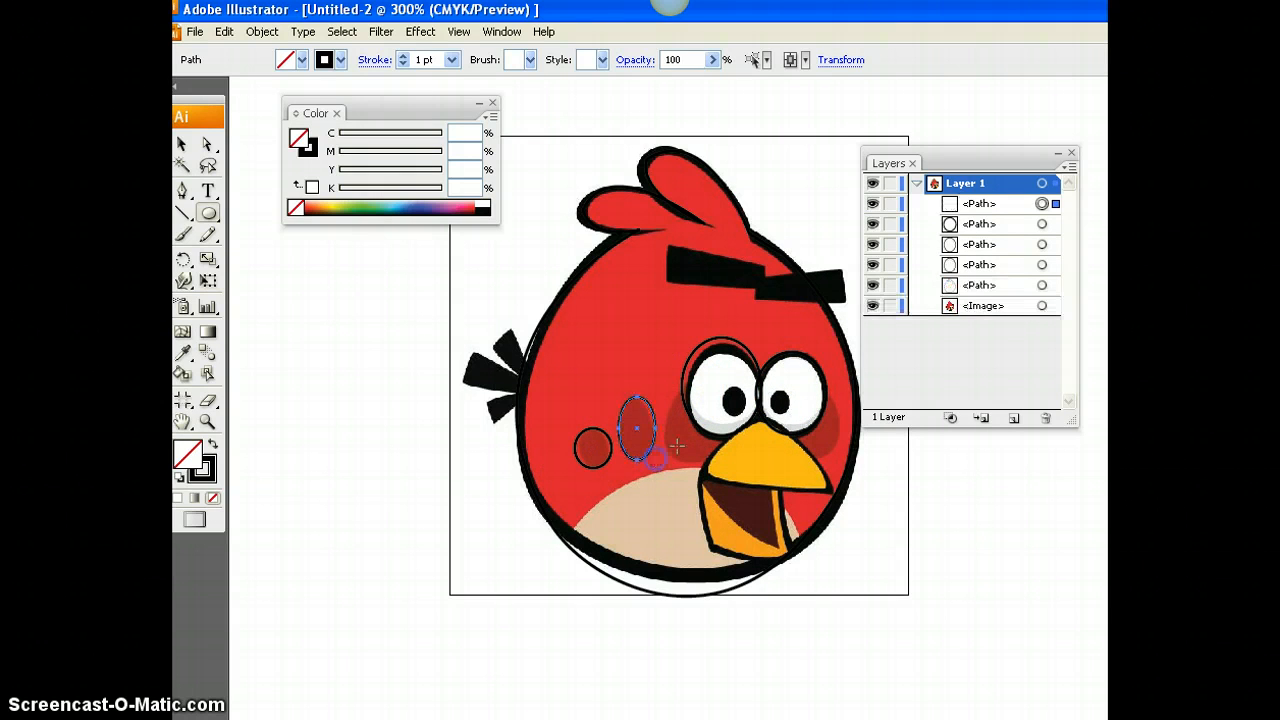
left_click_drag(669, 376, 688, 397)
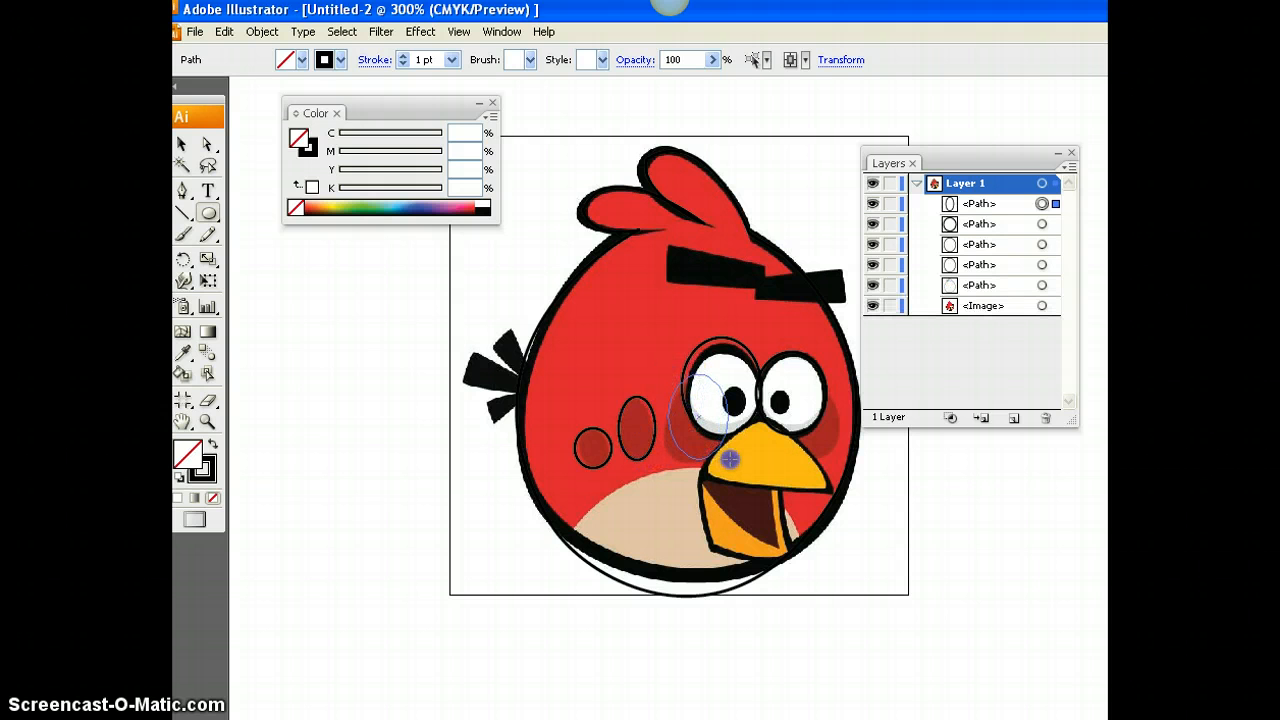
left_click_drag(724, 461, 724, 461)
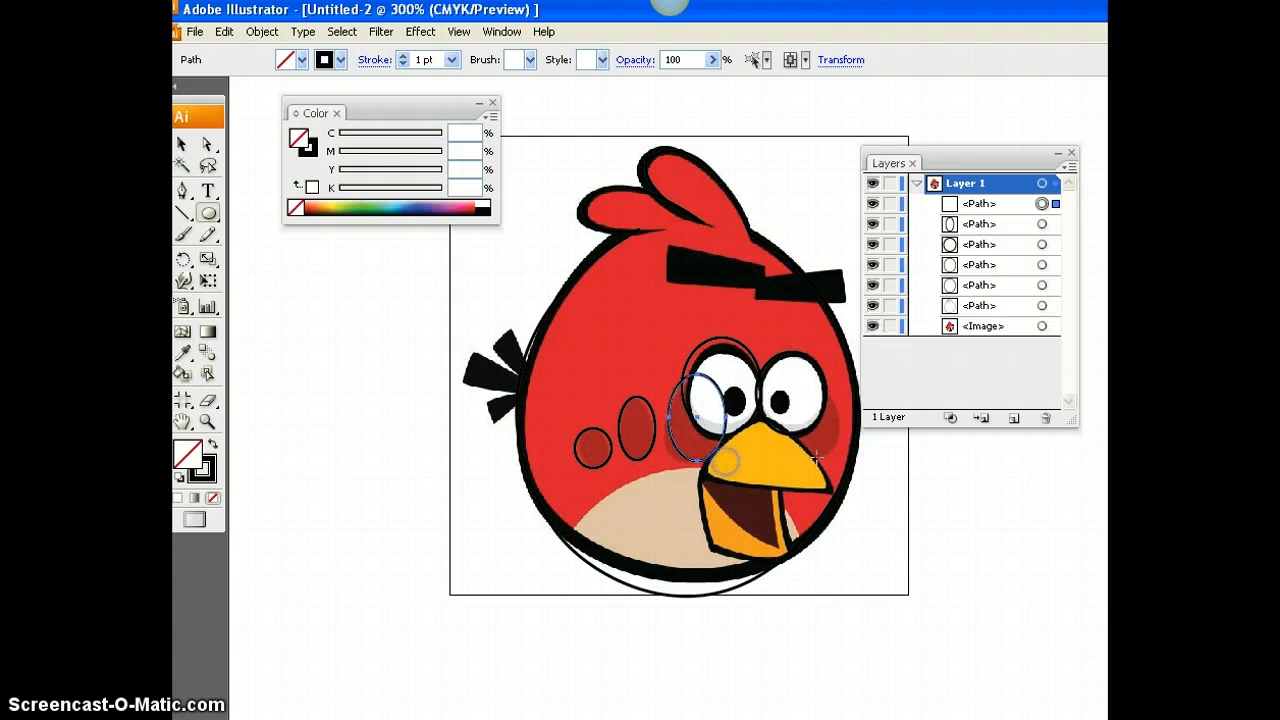
left_click_drag(791, 386, 818, 416)
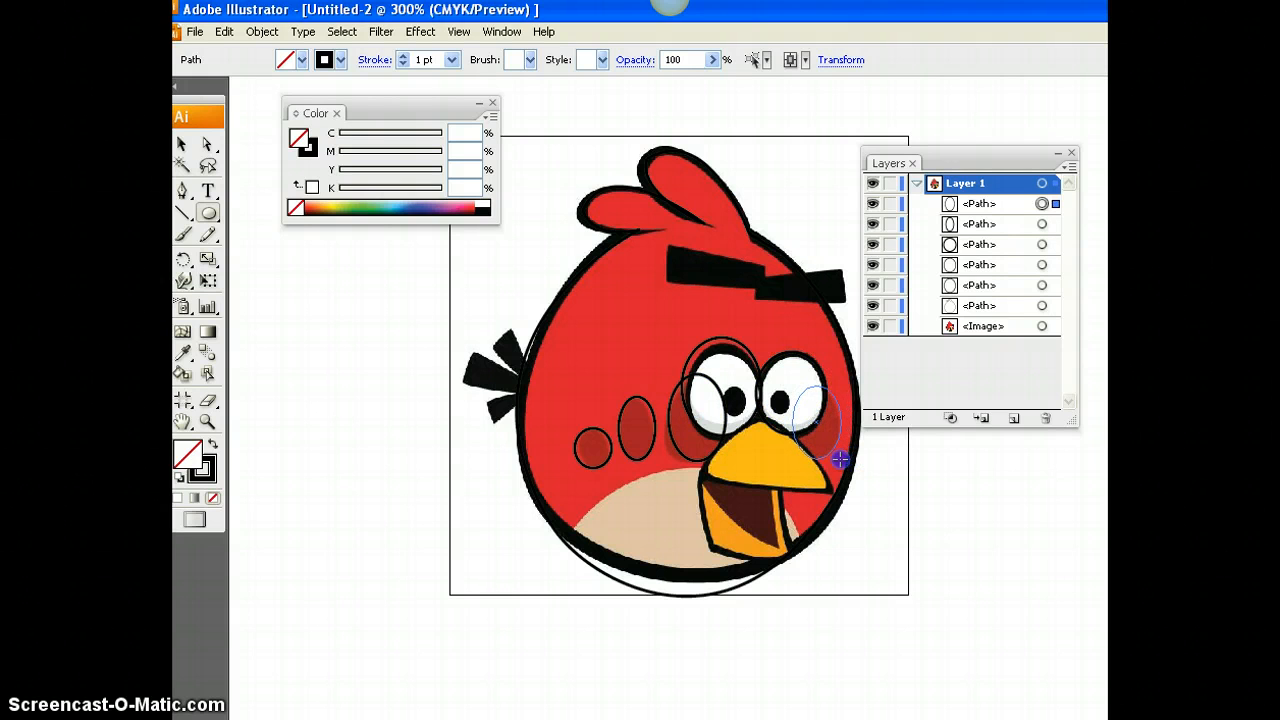
left_click_drag(840, 460, 840, 460)
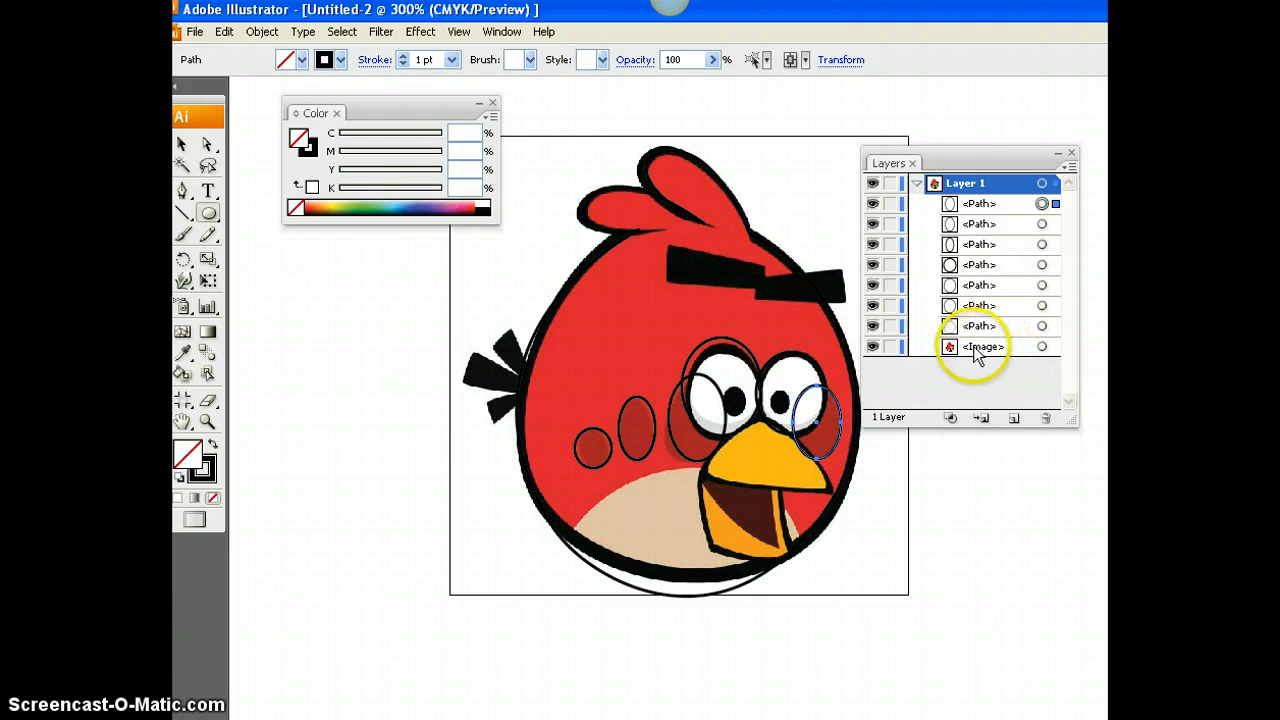
left_click(873, 347)
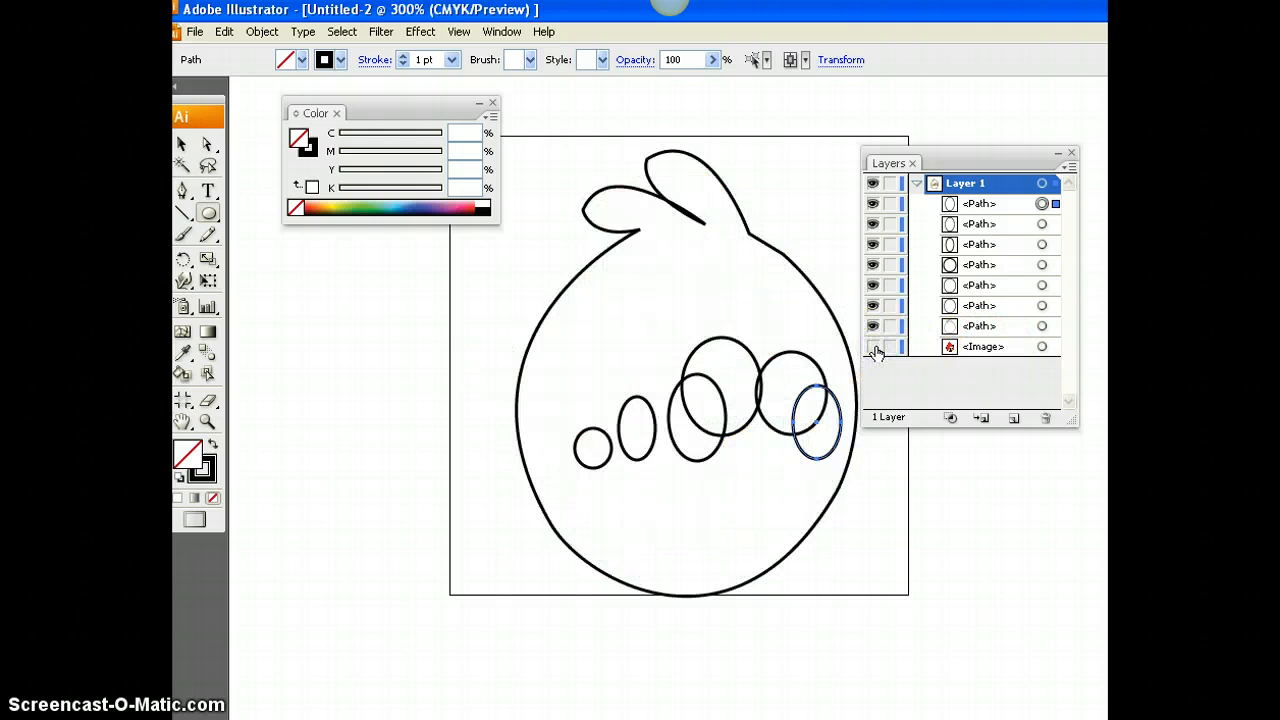
left_click(873, 347)
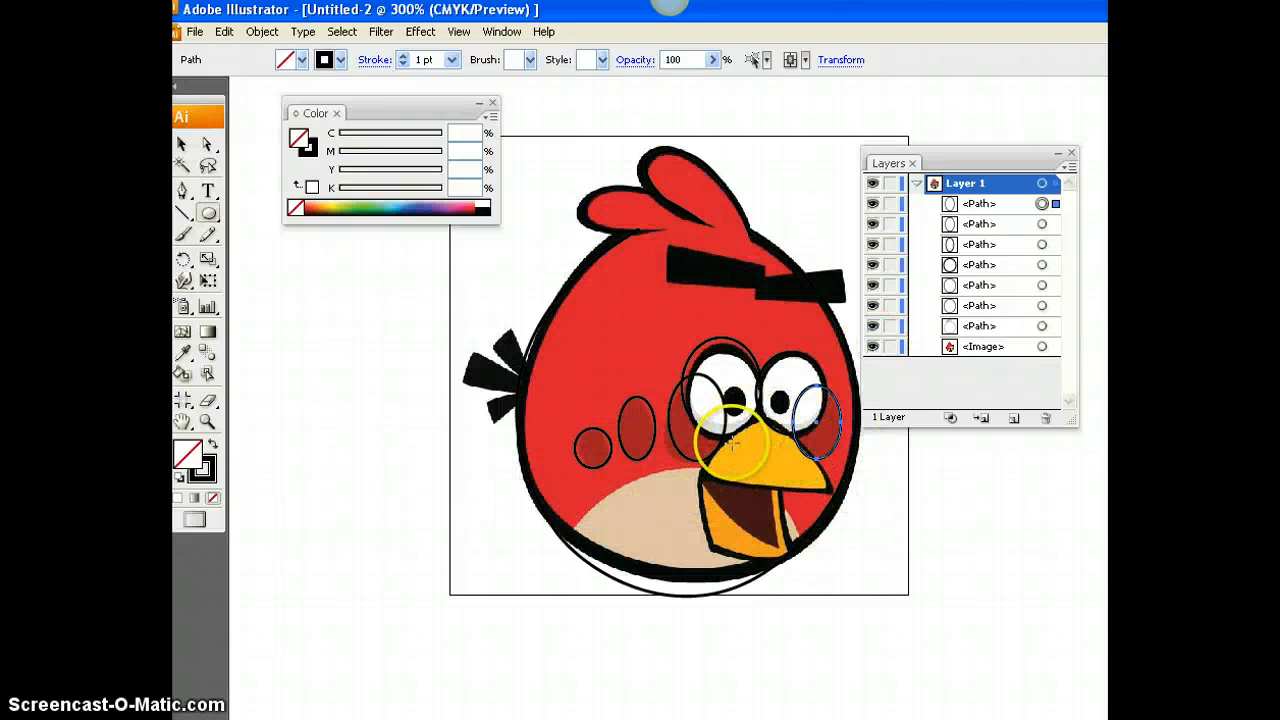
- Trace the upper beak as a closed path with the Pen tool and check it with the bird image temporarily hidden
left_click(183, 190)
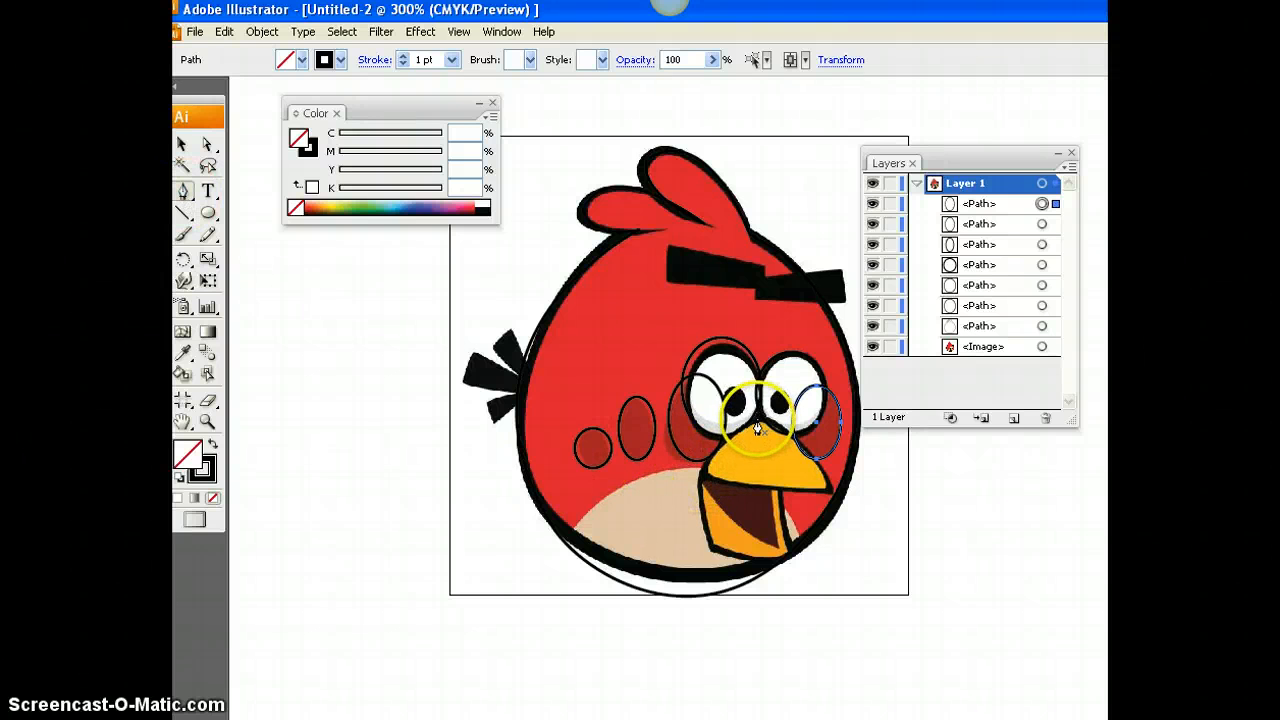
left_click(742, 448)
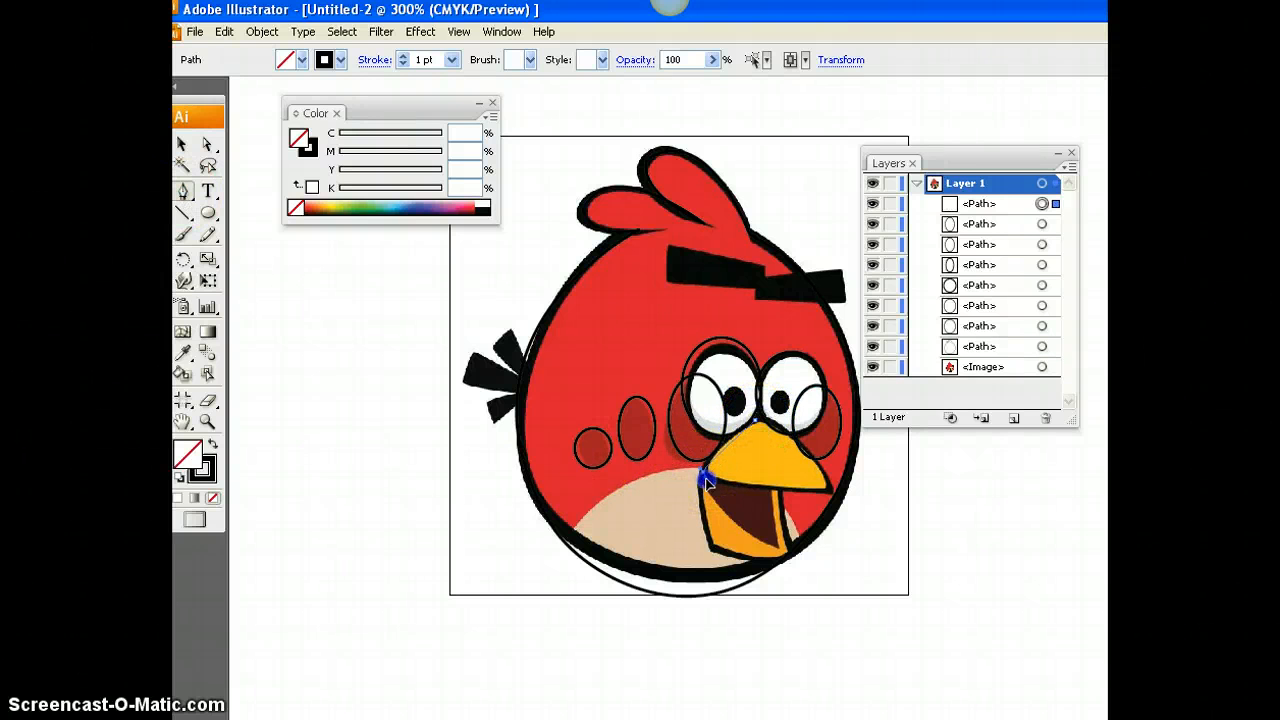
left_click(695, 495)
left_click(702, 480)
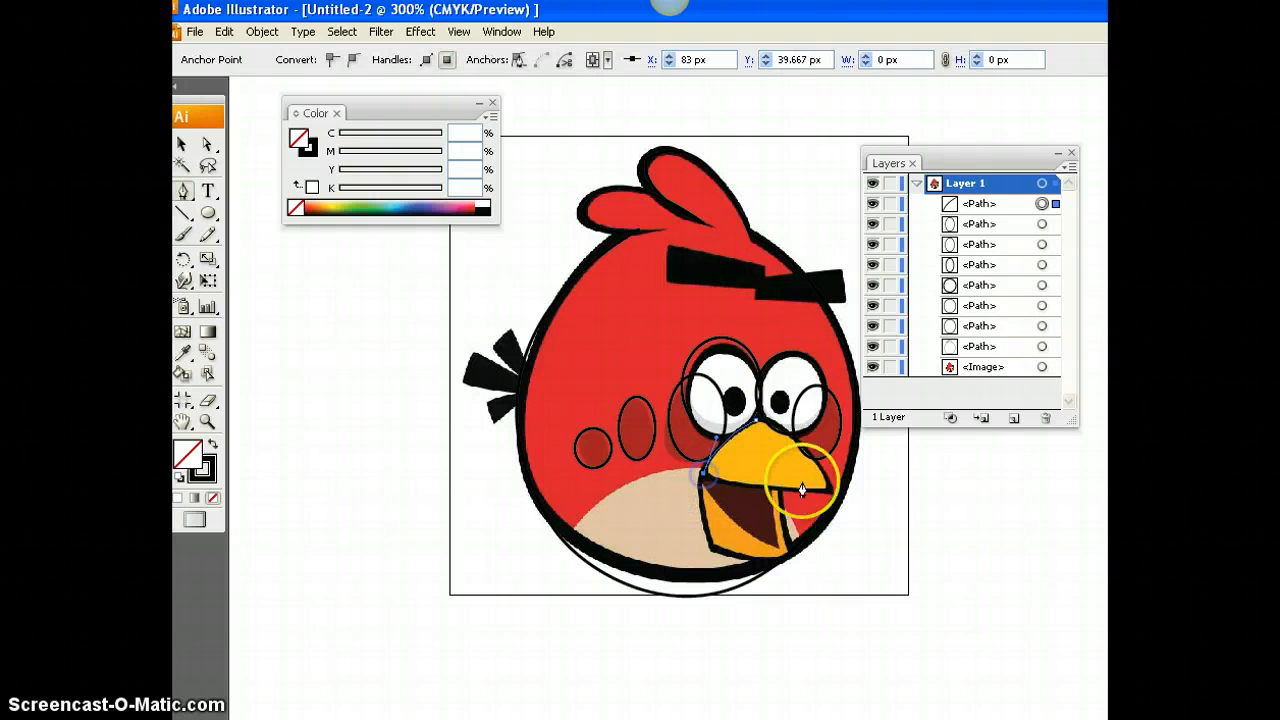
left_click(843, 487)
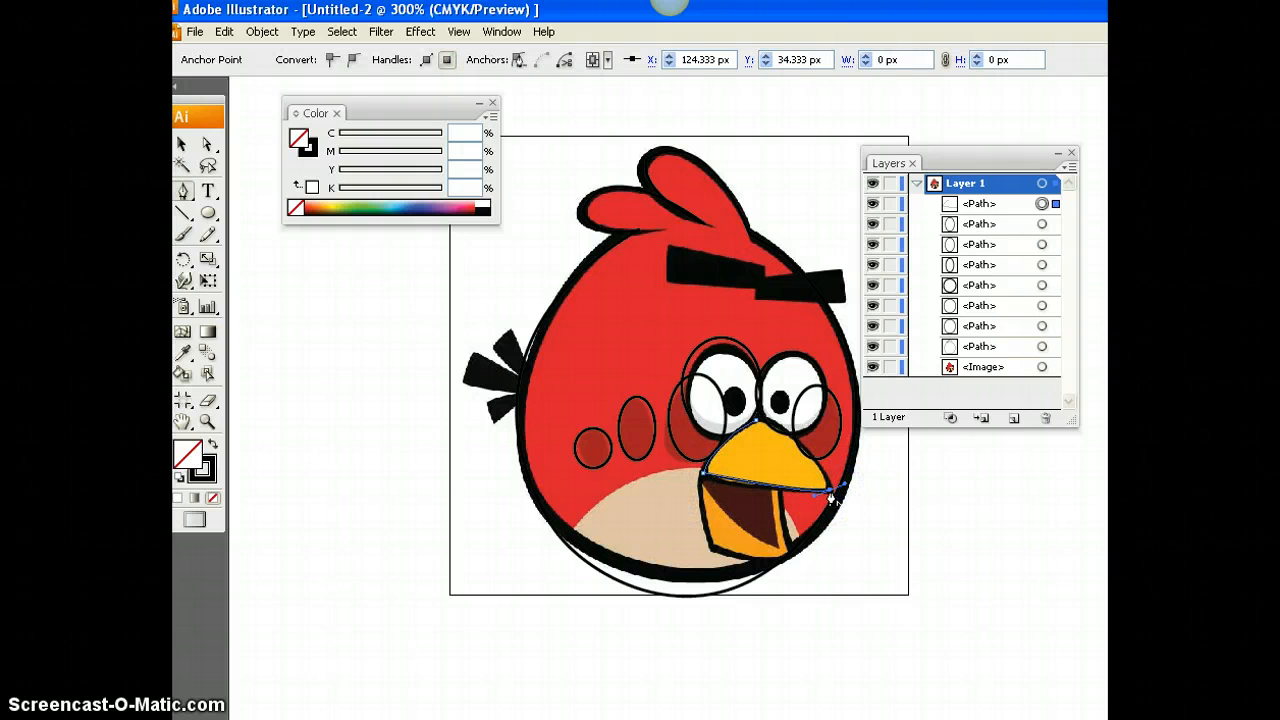
left_click(733, 424)
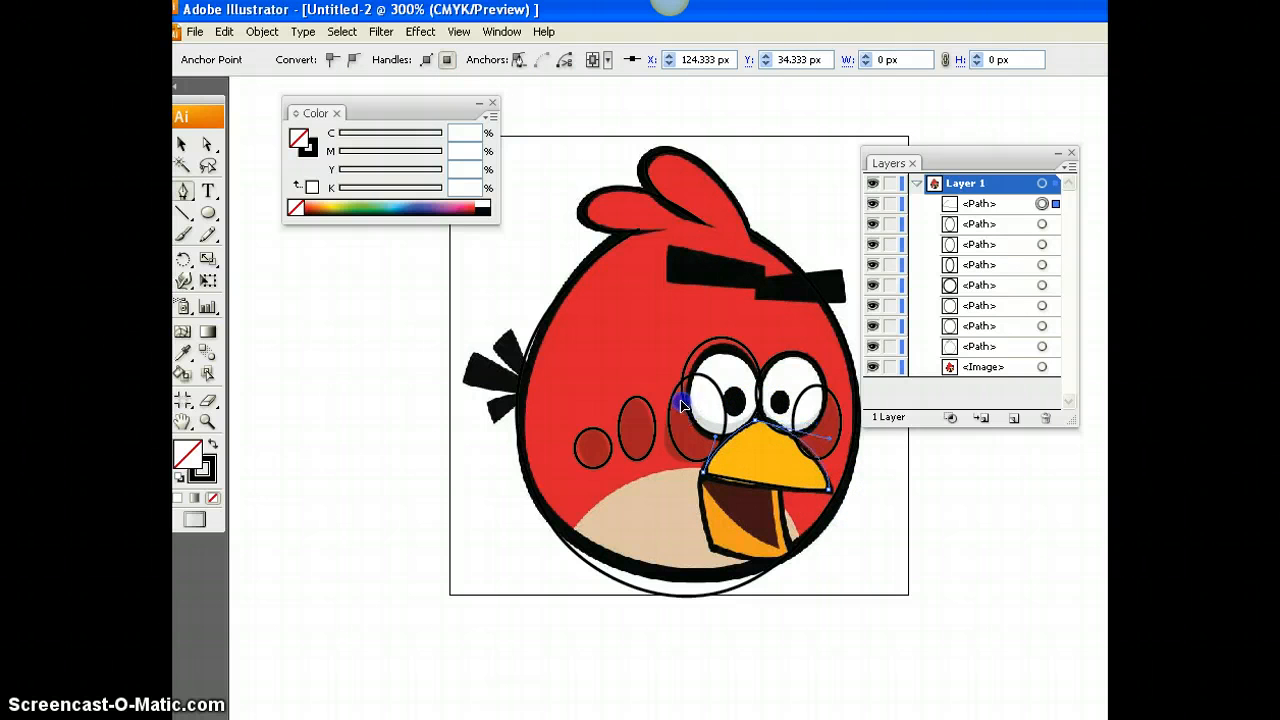
left_click_drag(703, 472, 679, 403)
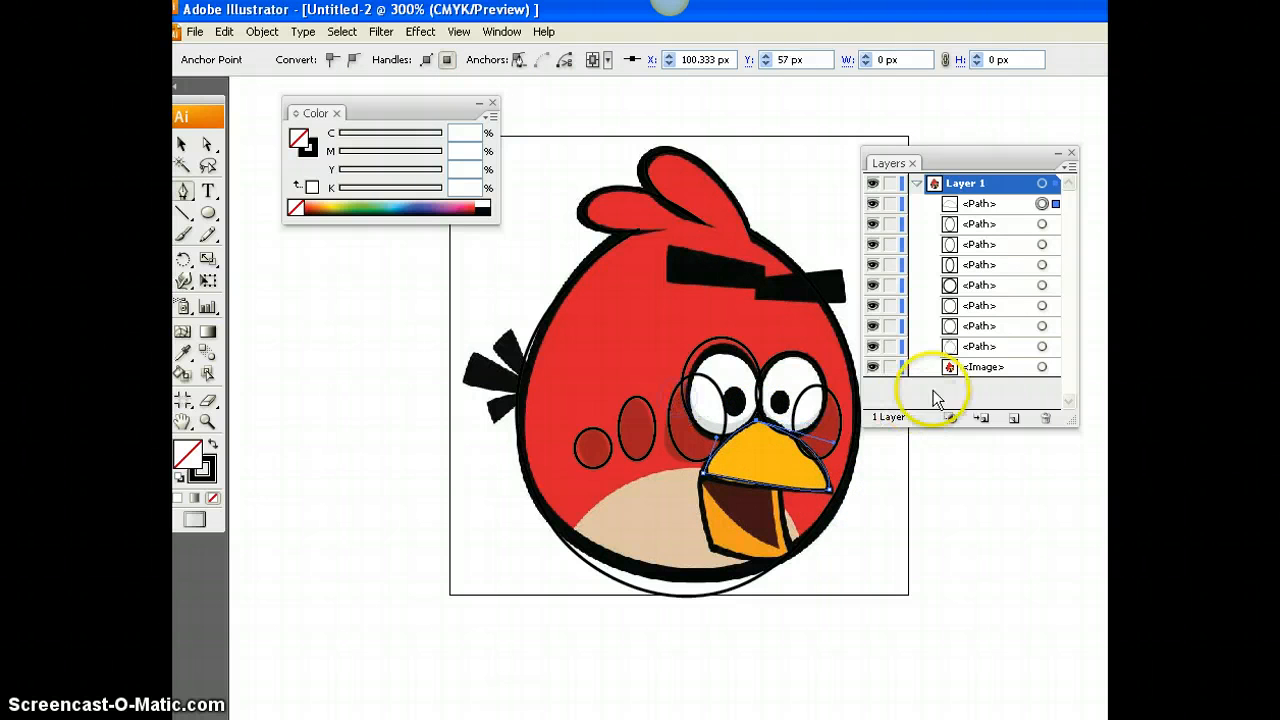
left_click(873, 367)
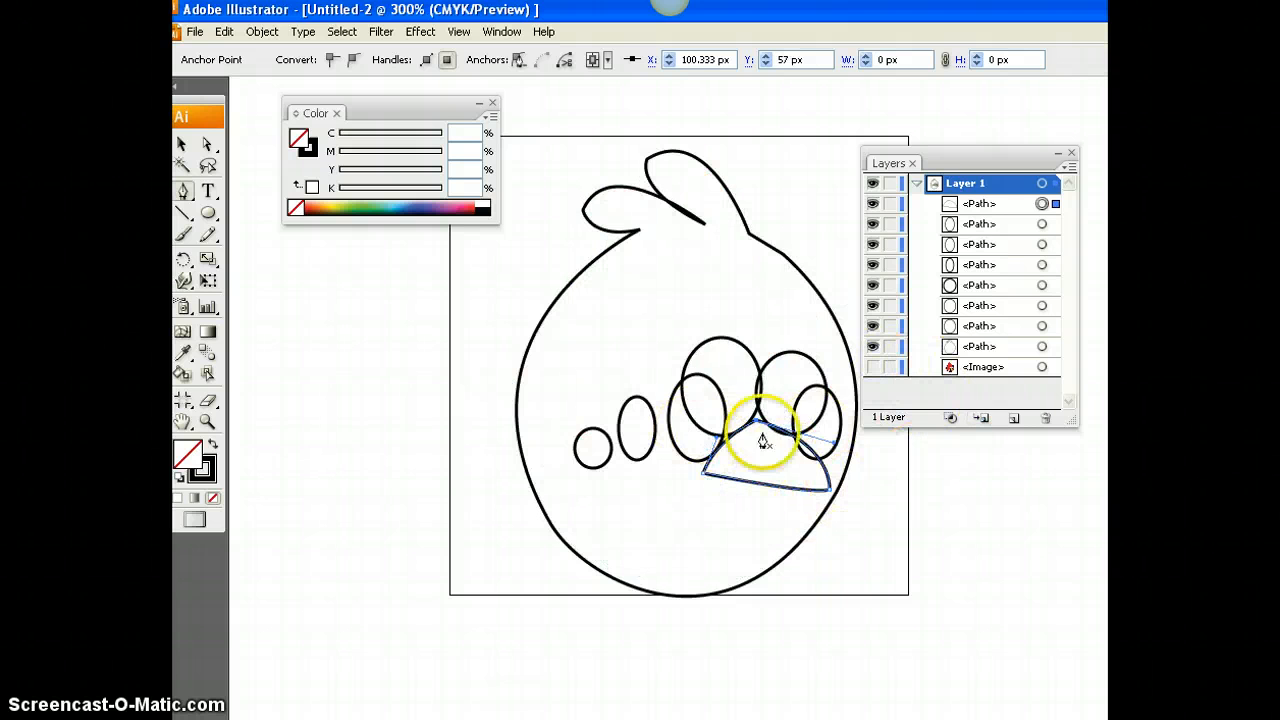
left_click(873, 367)
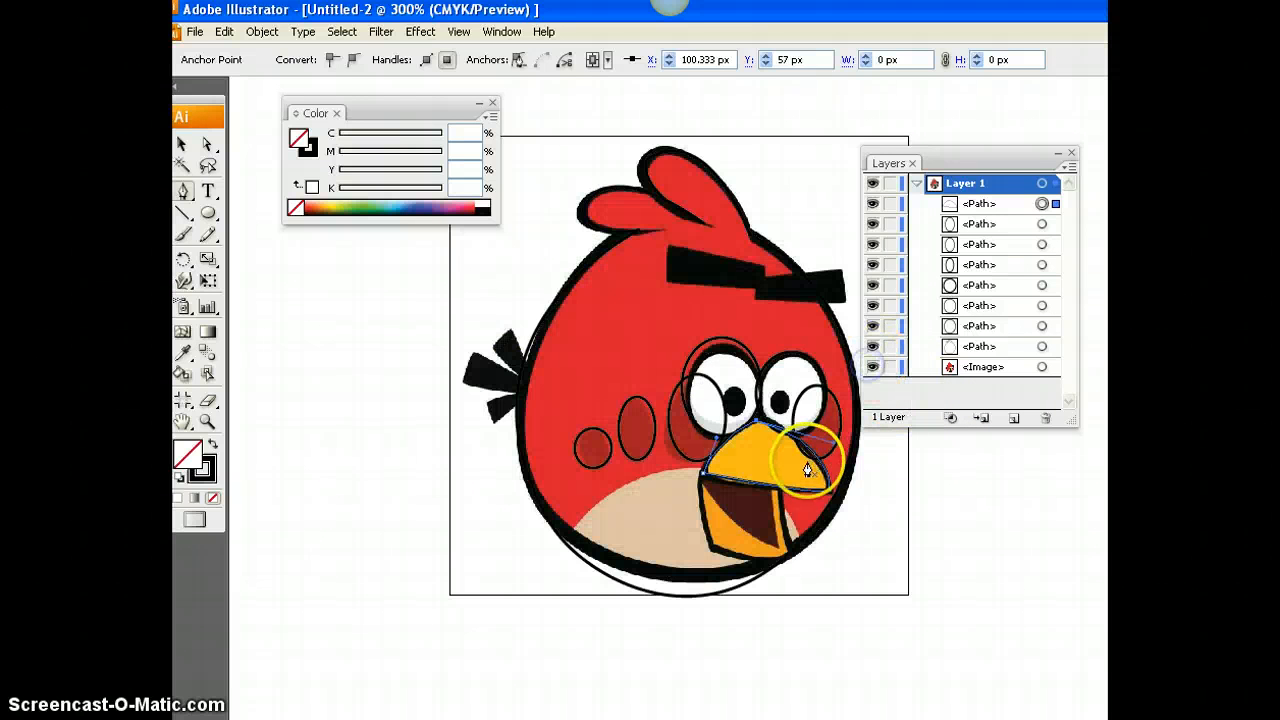
- Trace the lower beak as a closed four-cornered path tucked under the upper beak, and check it with the bird image temporarily hidden
left_click(701, 483)
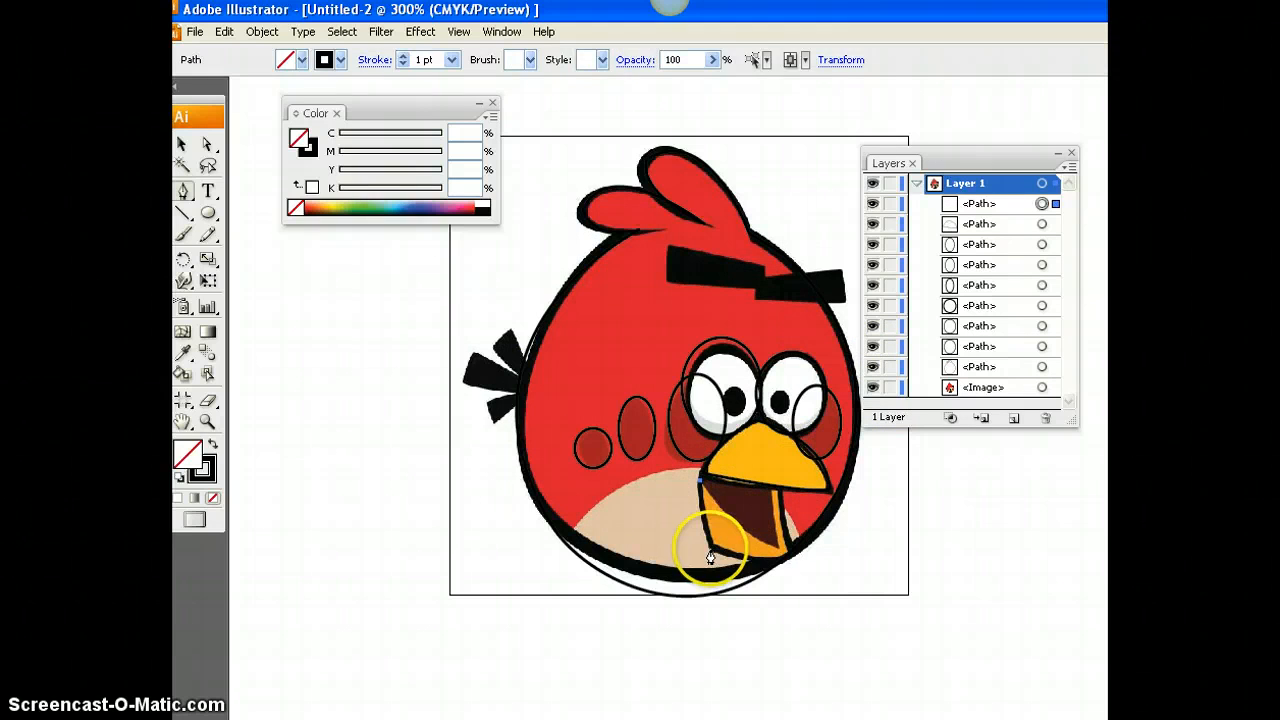
left_click(710, 555)
left_click_drag(791, 564, 814, 547)
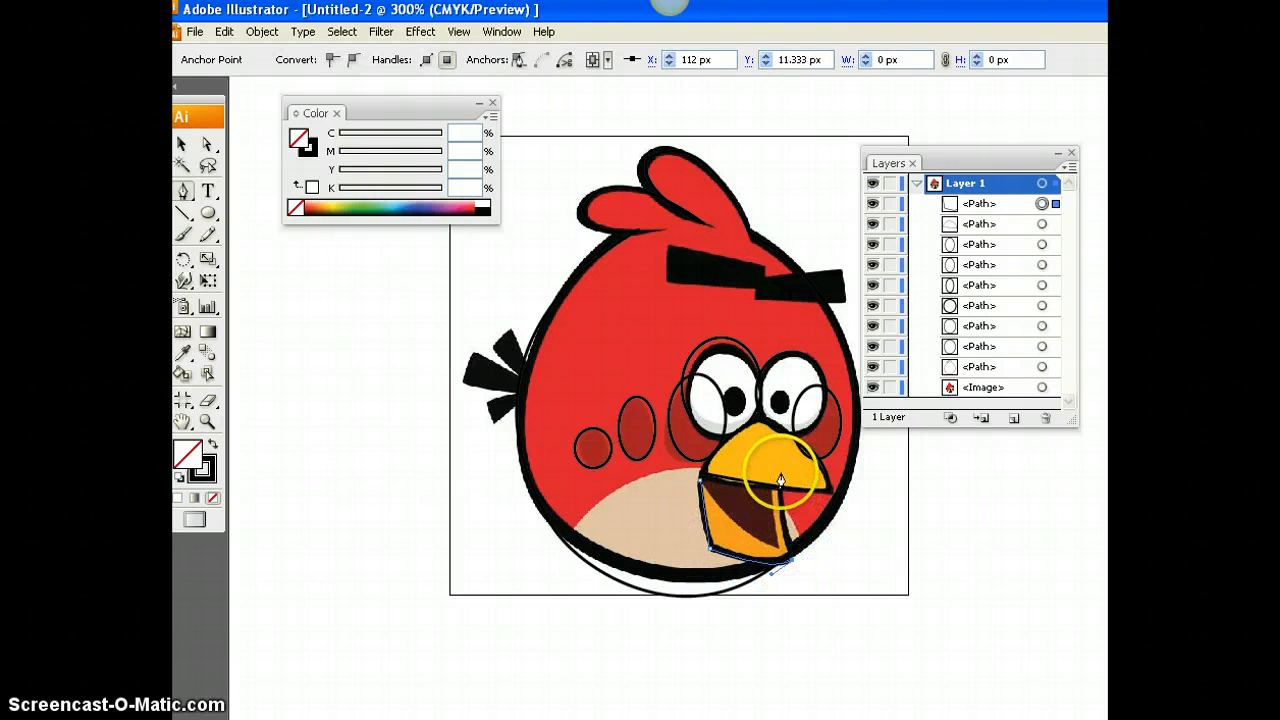
left_click_drag(781, 481, 787, 464)
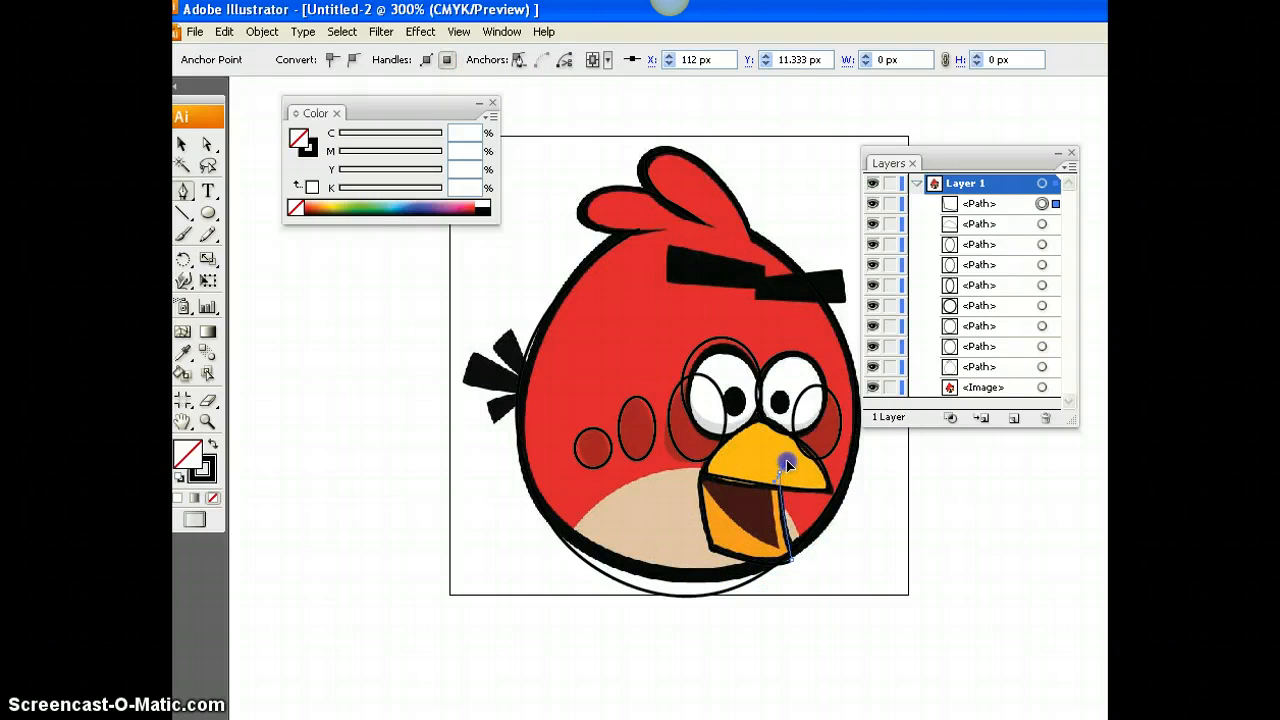
left_click(700, 479)
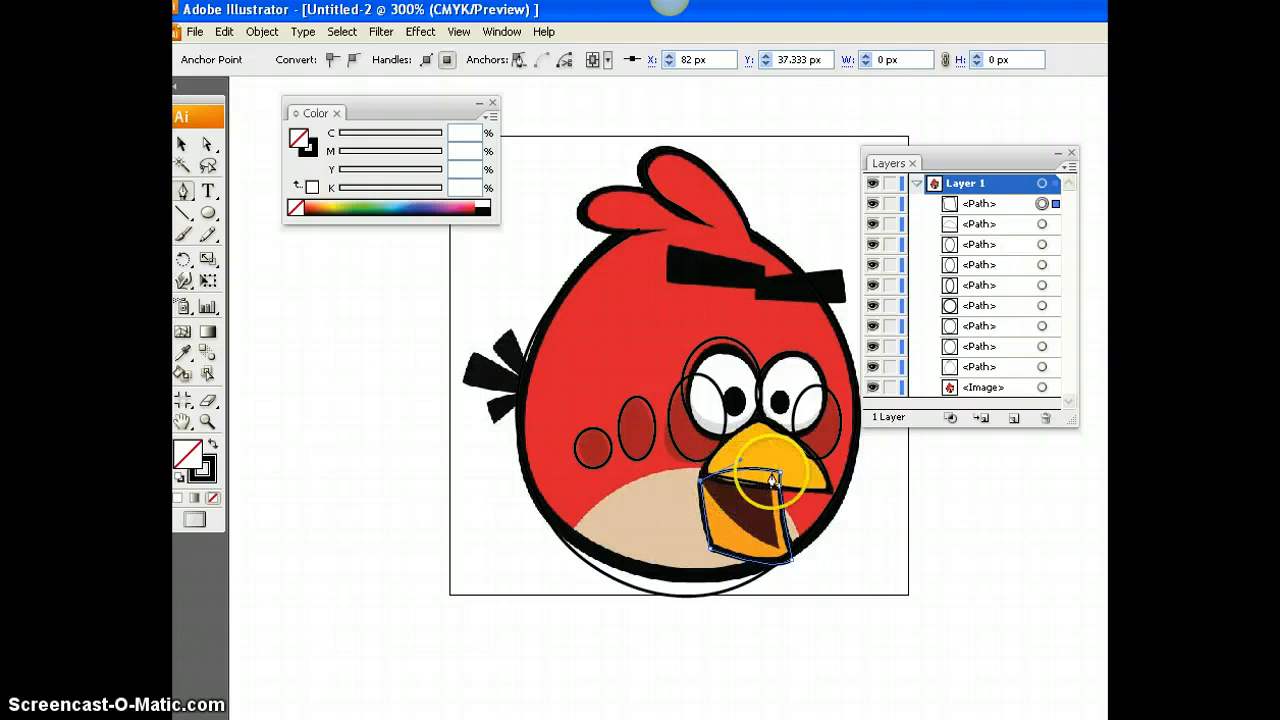
left_click(872, 388)
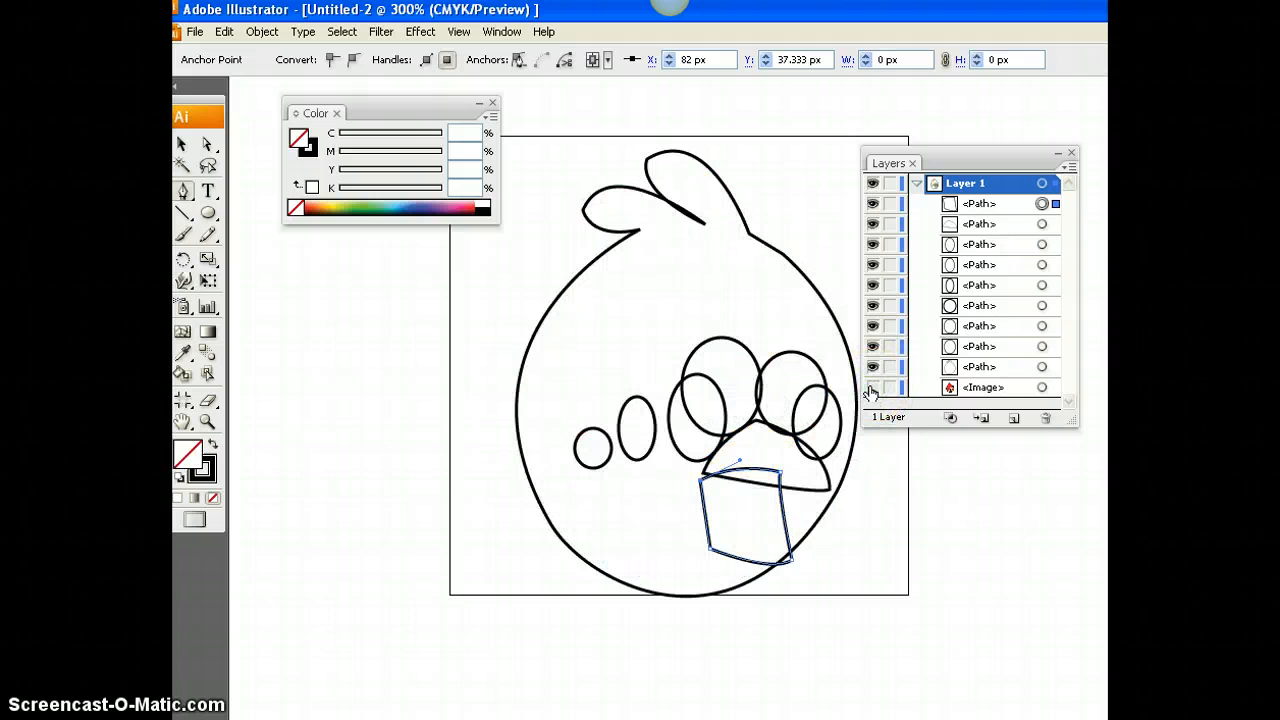
left_click(872, 388)
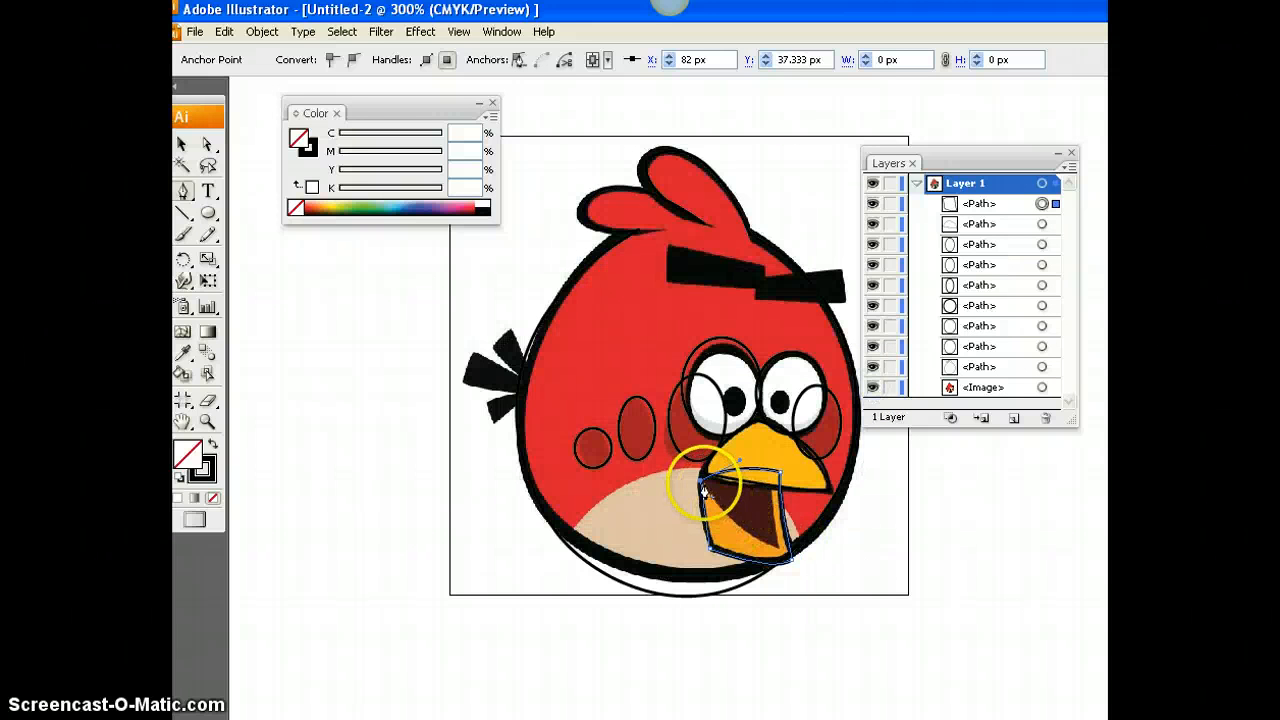
- Trace the dark mouth opening as a closed three-cornered path with a curved lower edge, and check it with the bird image temporarily hidden
left_click(778, 553)
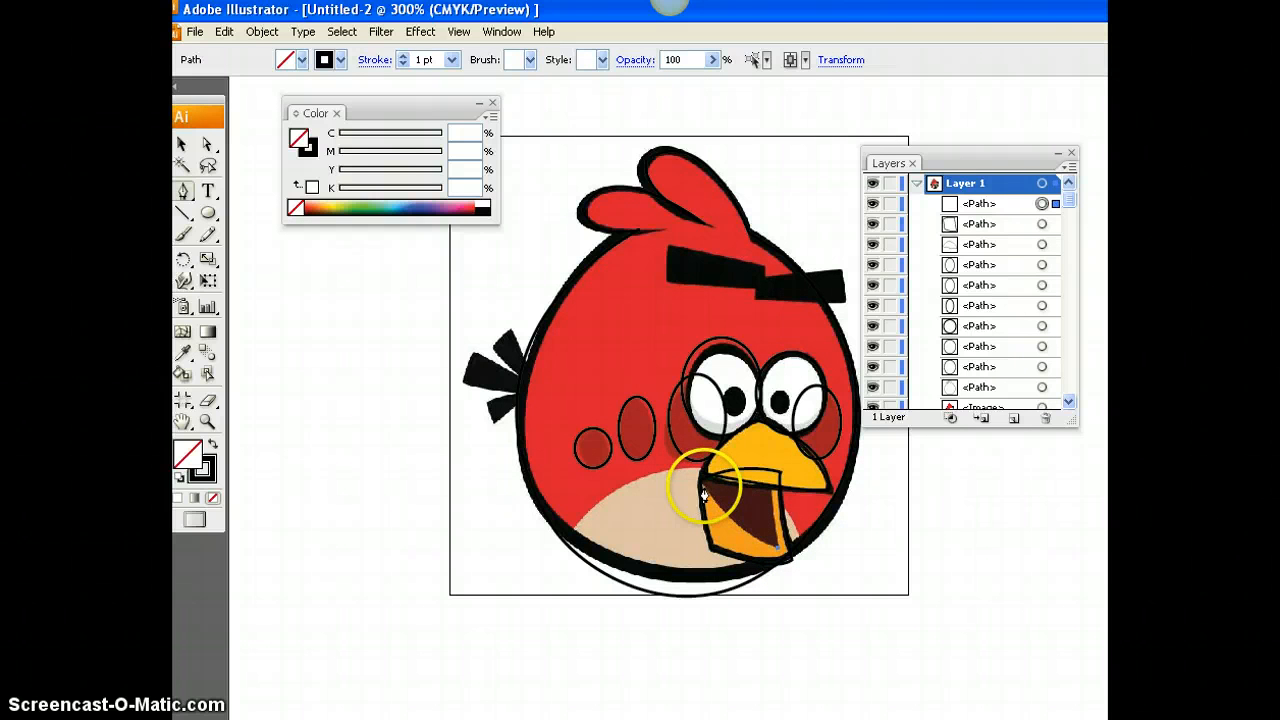
left_click(685, 453)
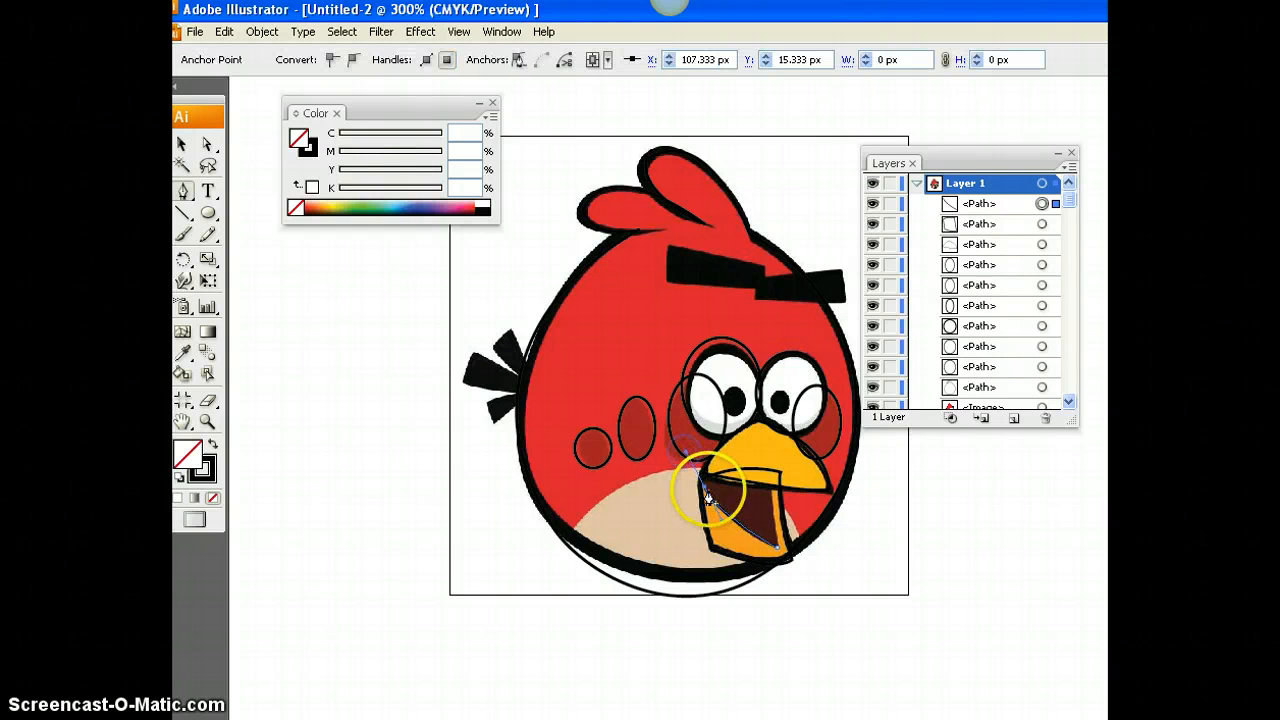
left_click_drag(704, 494, 768, 500)
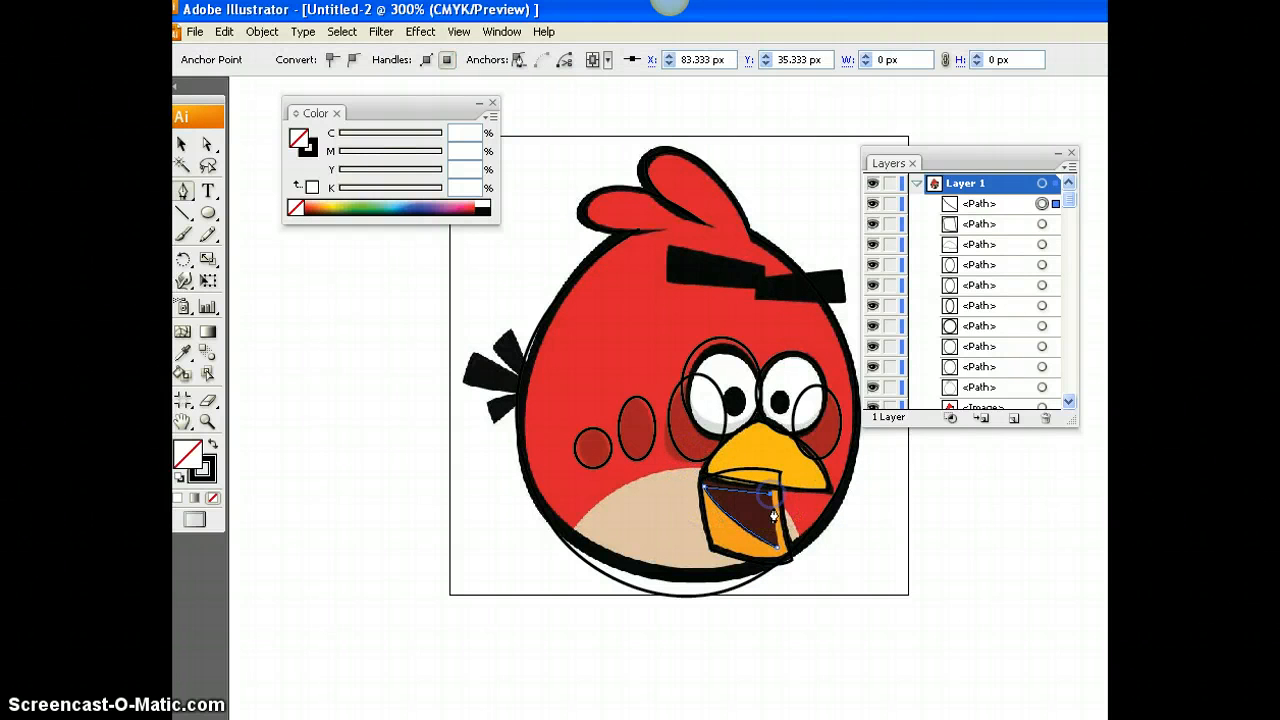
left_click(778, 551)
left_click(778, 549)
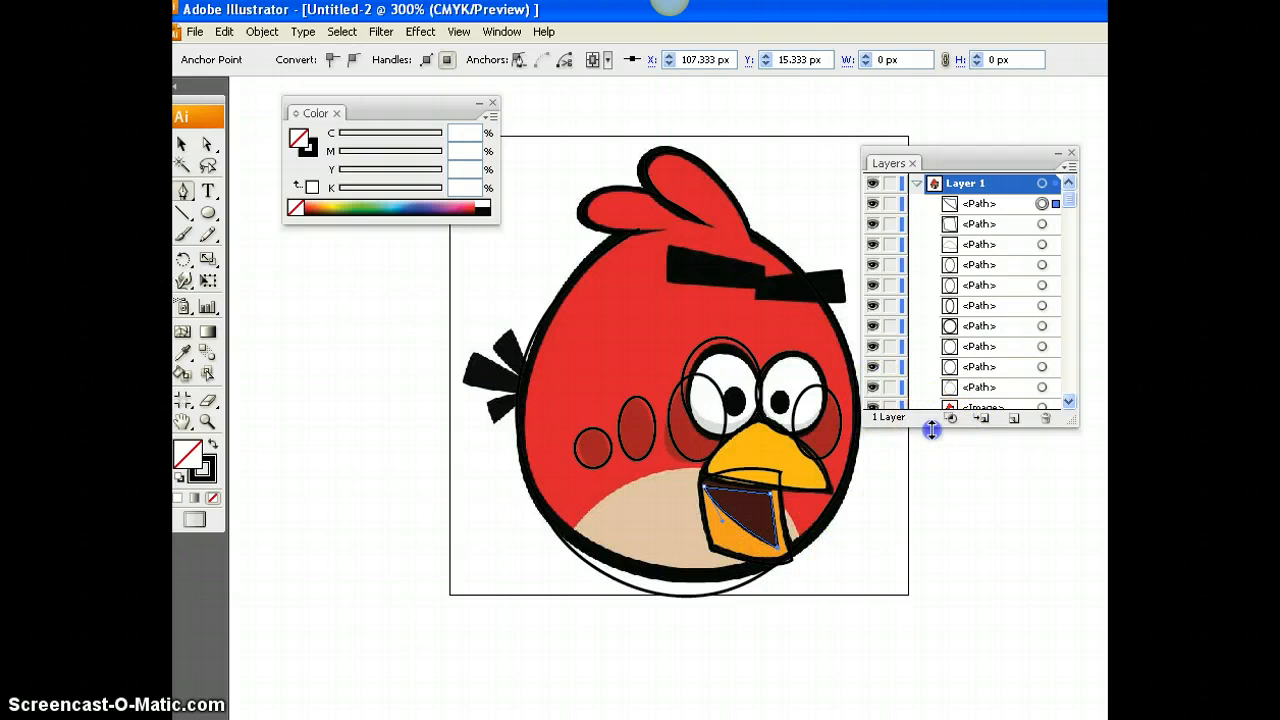
left_click_drag(929, 427, 929, 470)
left_click(873, 408)
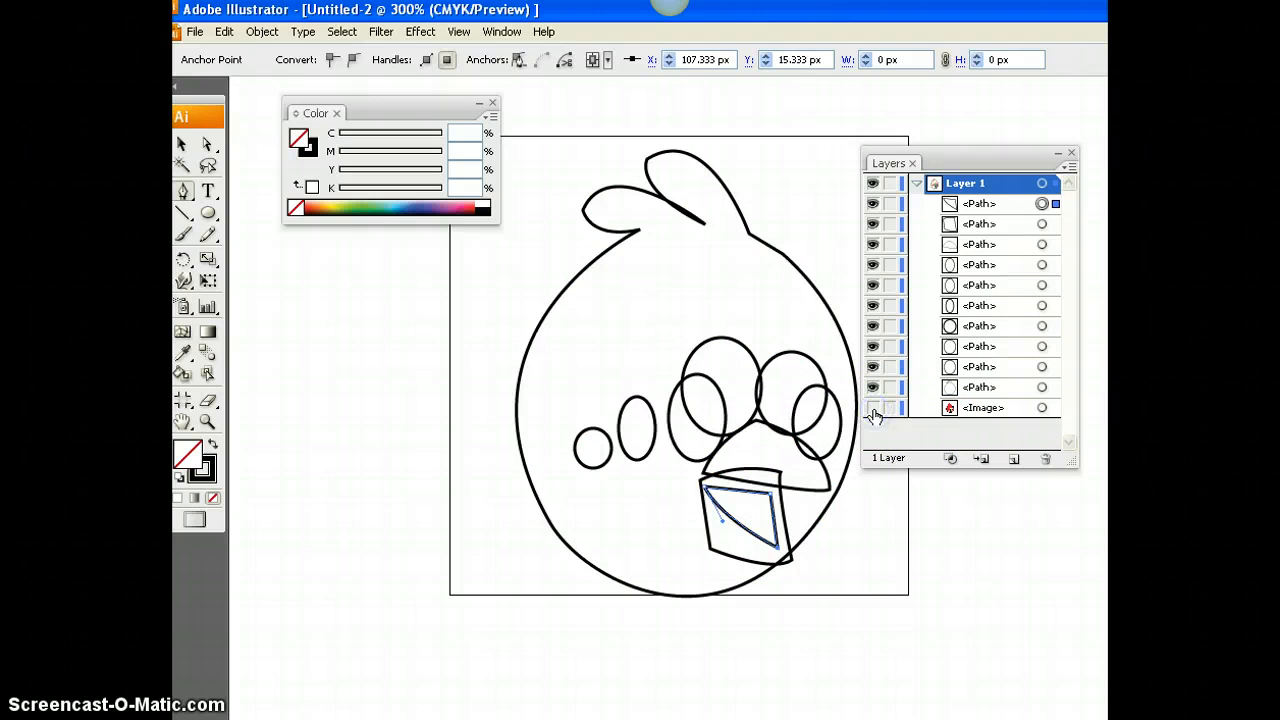
left_click(873, 408)
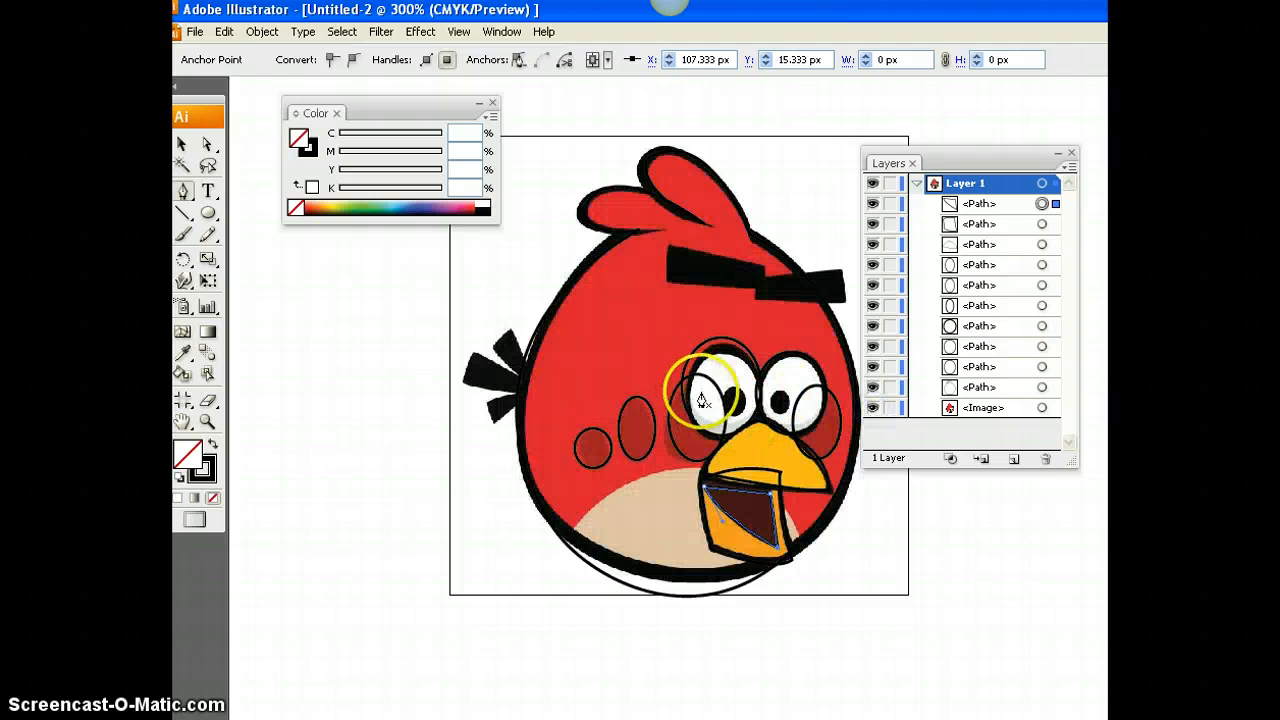
- Draw a small unfilled ellipse over the black pupil of each eye
left_click(207, 215)
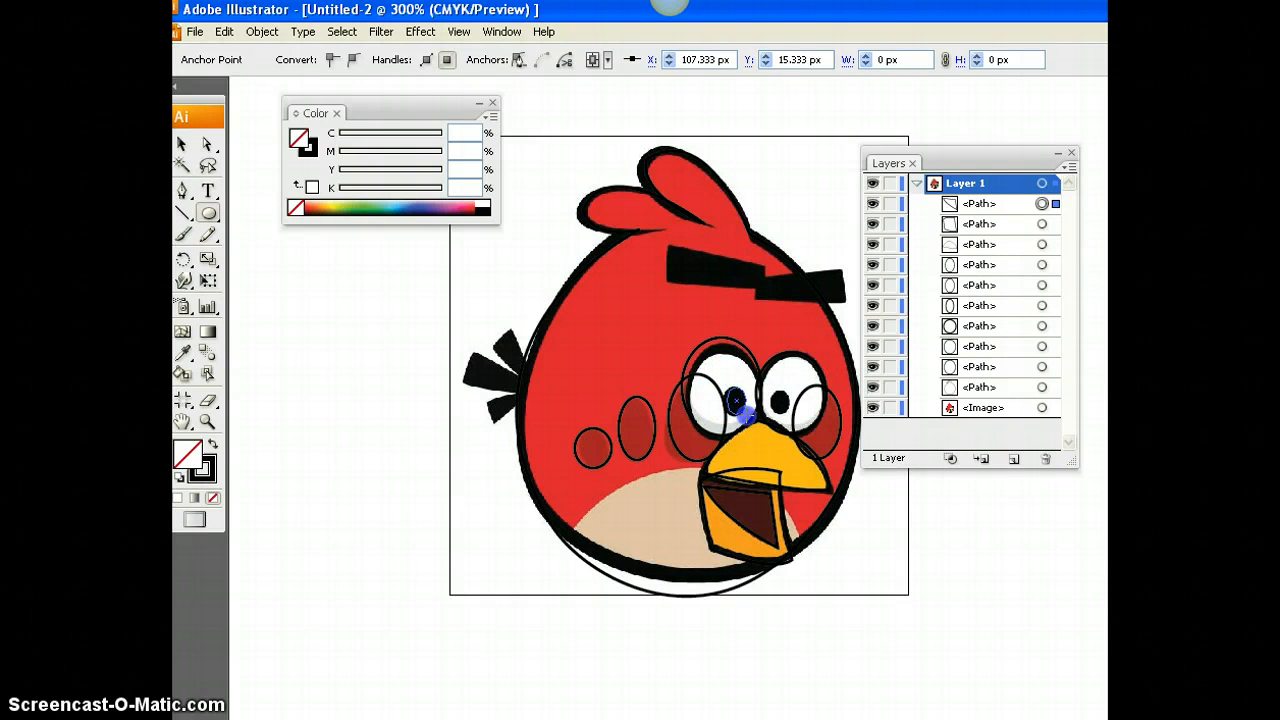
left_click_drag(736, 401, 790, 413)
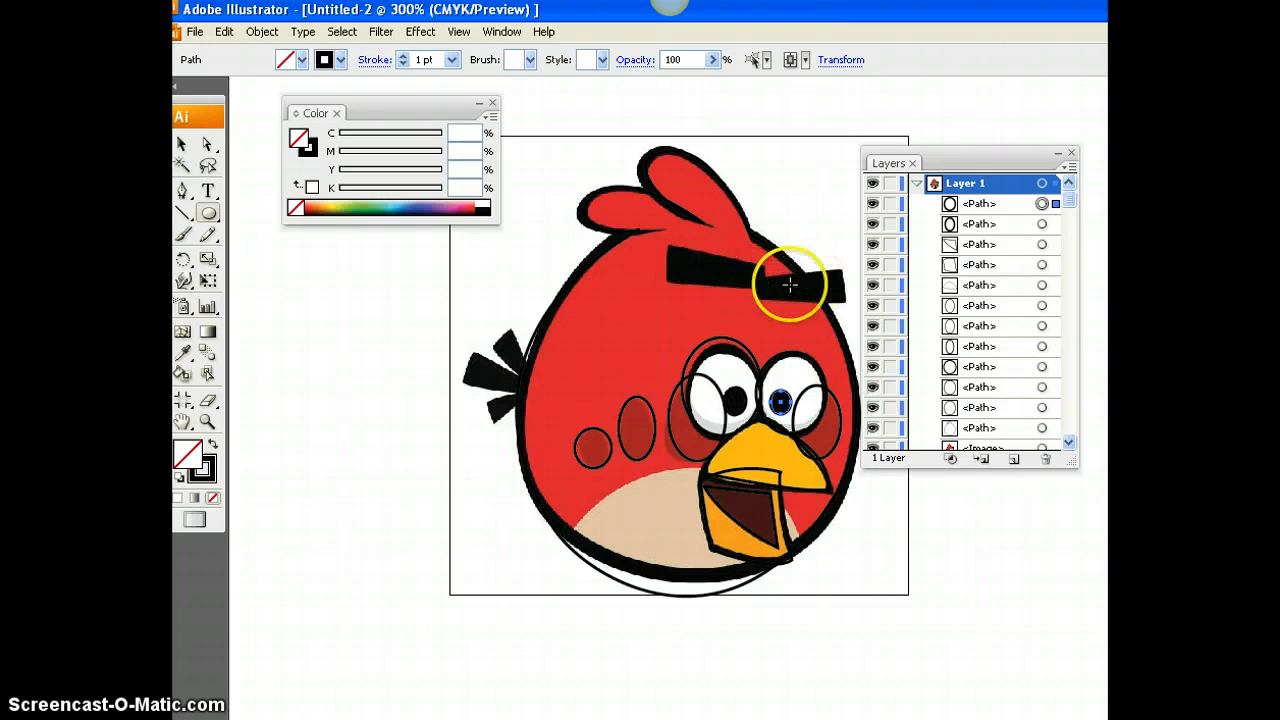
- Trace the left eyebrow with the Pen tool as a closed four-cornered path with straight sides
left_click(184, 190)
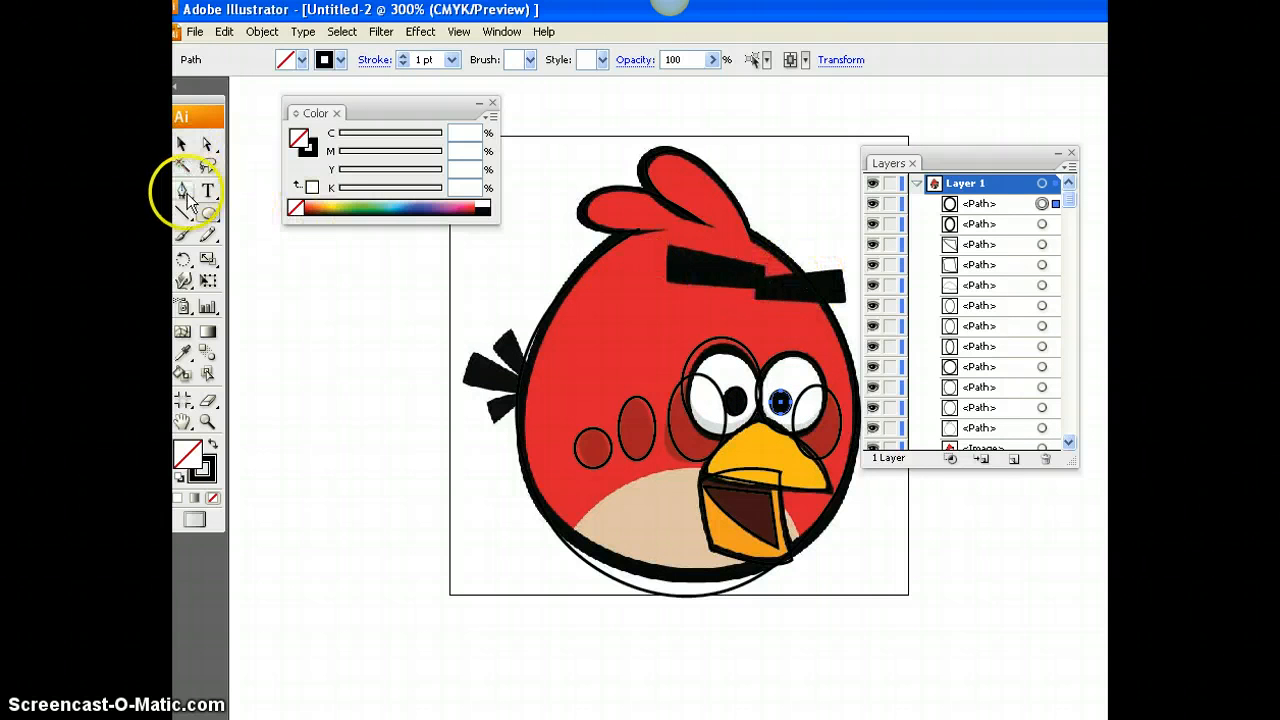
left_click(666, 278)
left_click(765, 292)
left_click(764, 268)
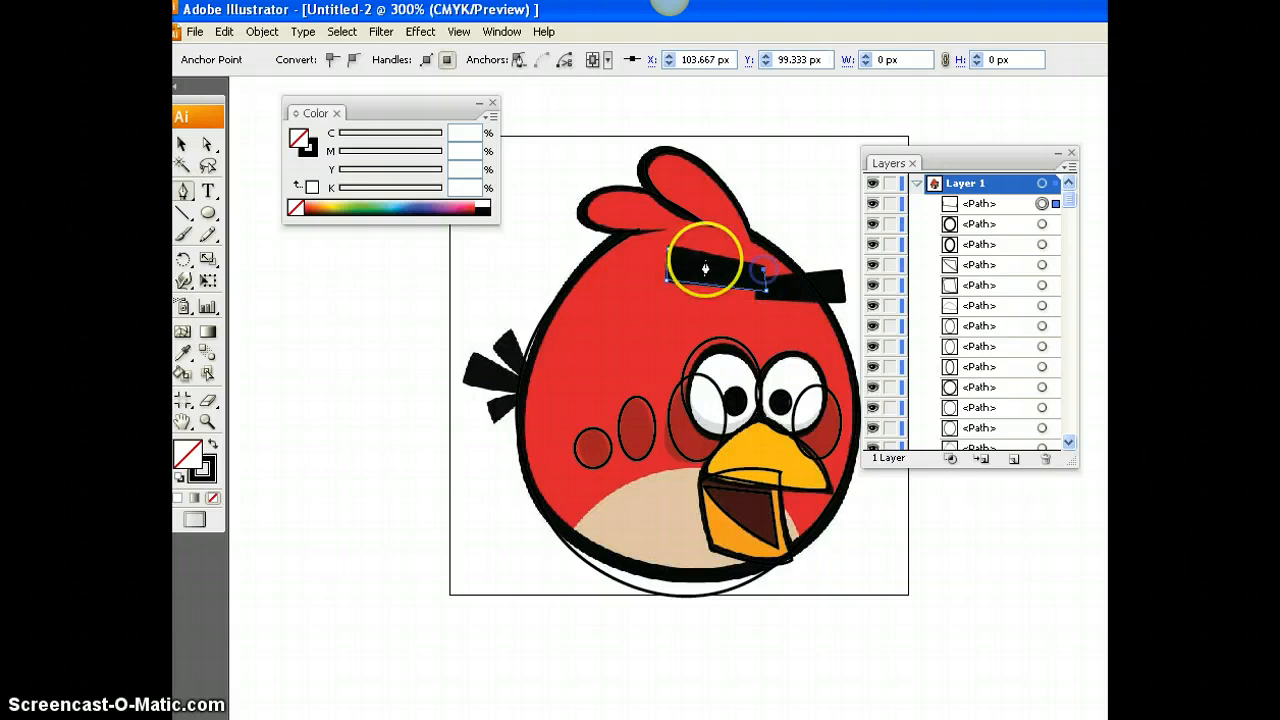
left_click(666, 250)
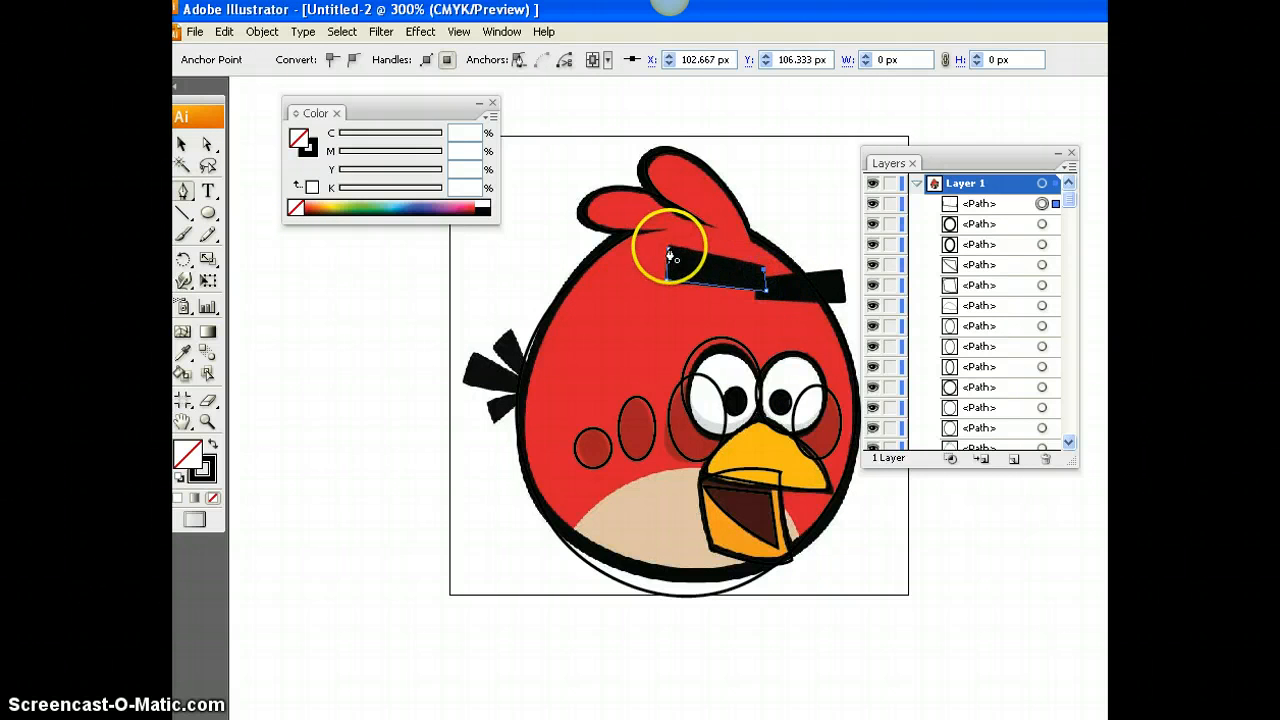
- Trace the right eyebrow as a closed four-cornered path and check both eyebrows with the bird image temporarily hidden
left_click(840, 270)
left_click(844, 298)
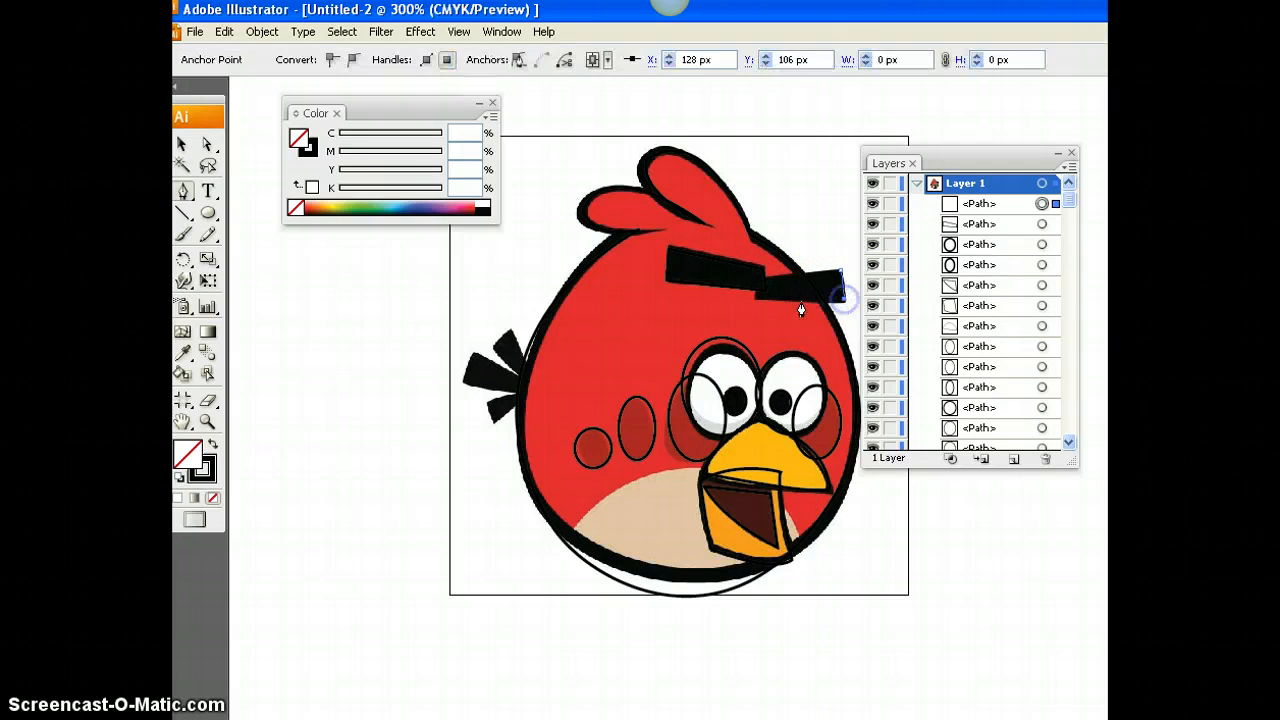
left_click(756, 297)
left_click(757, 278)
left_click(838, 271)
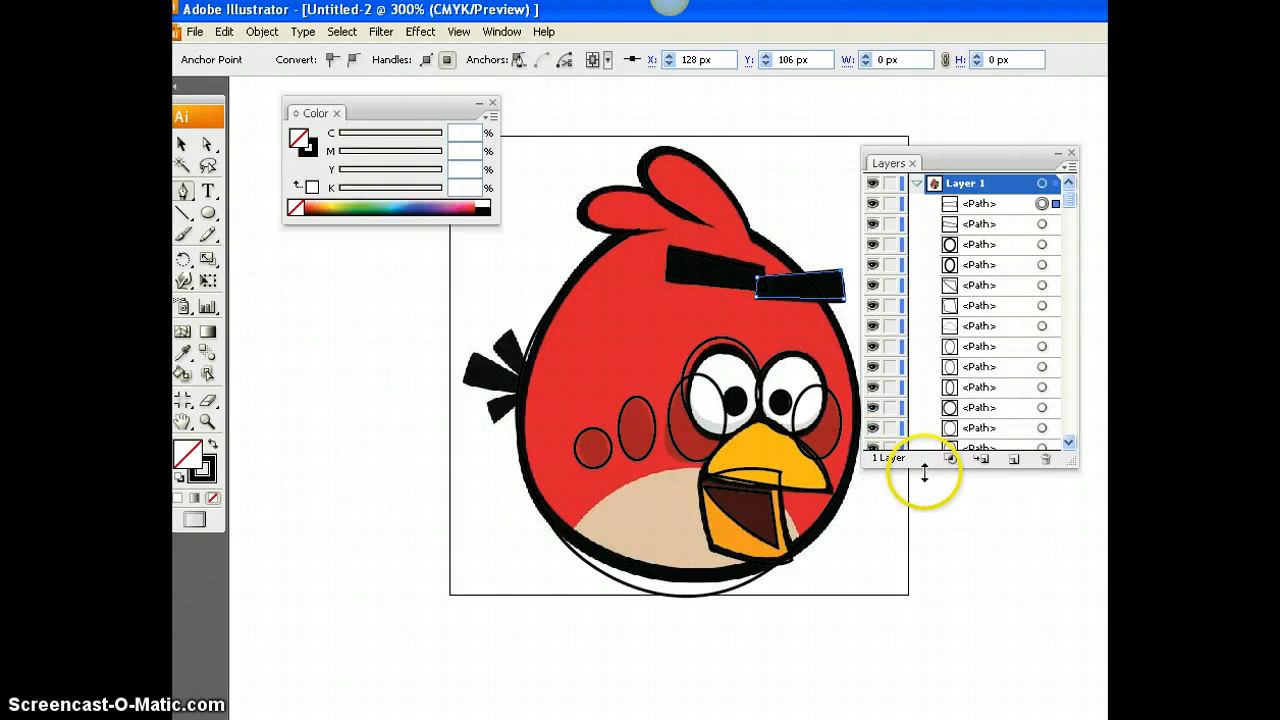
left_click_drag(925, 474, 931, 534)
left_click(873, 489)
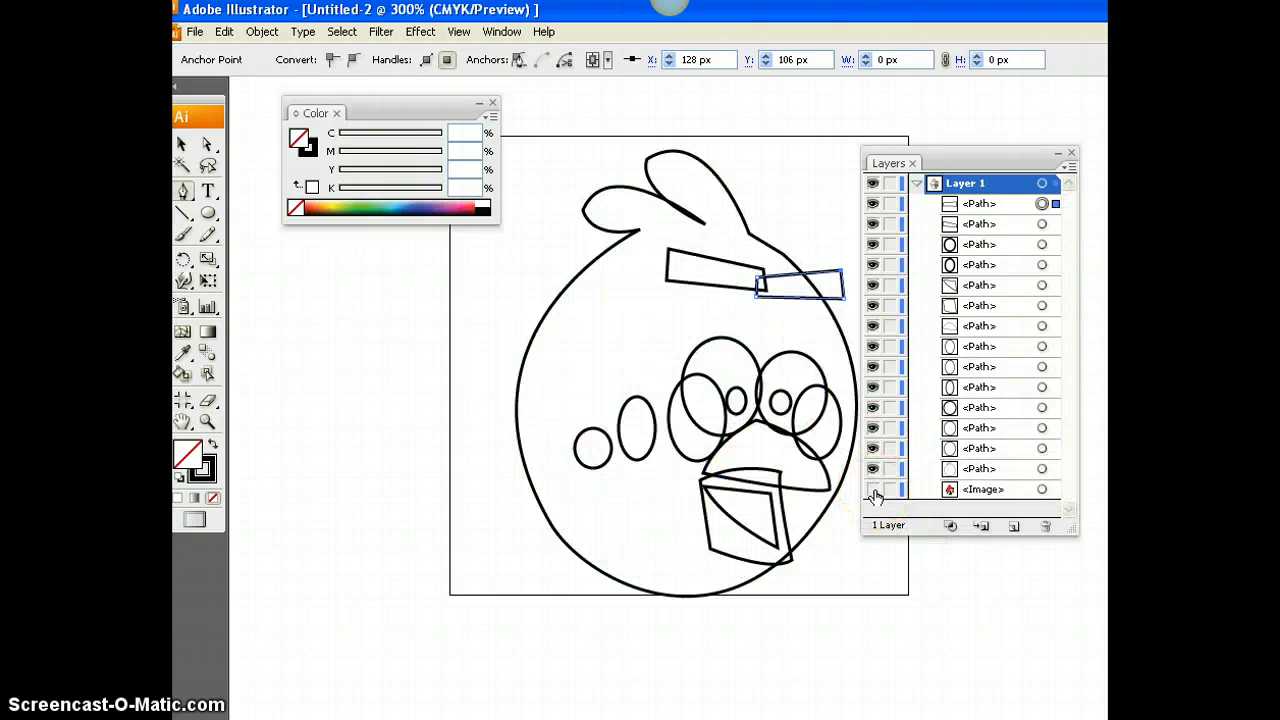
left_click(873, 489)
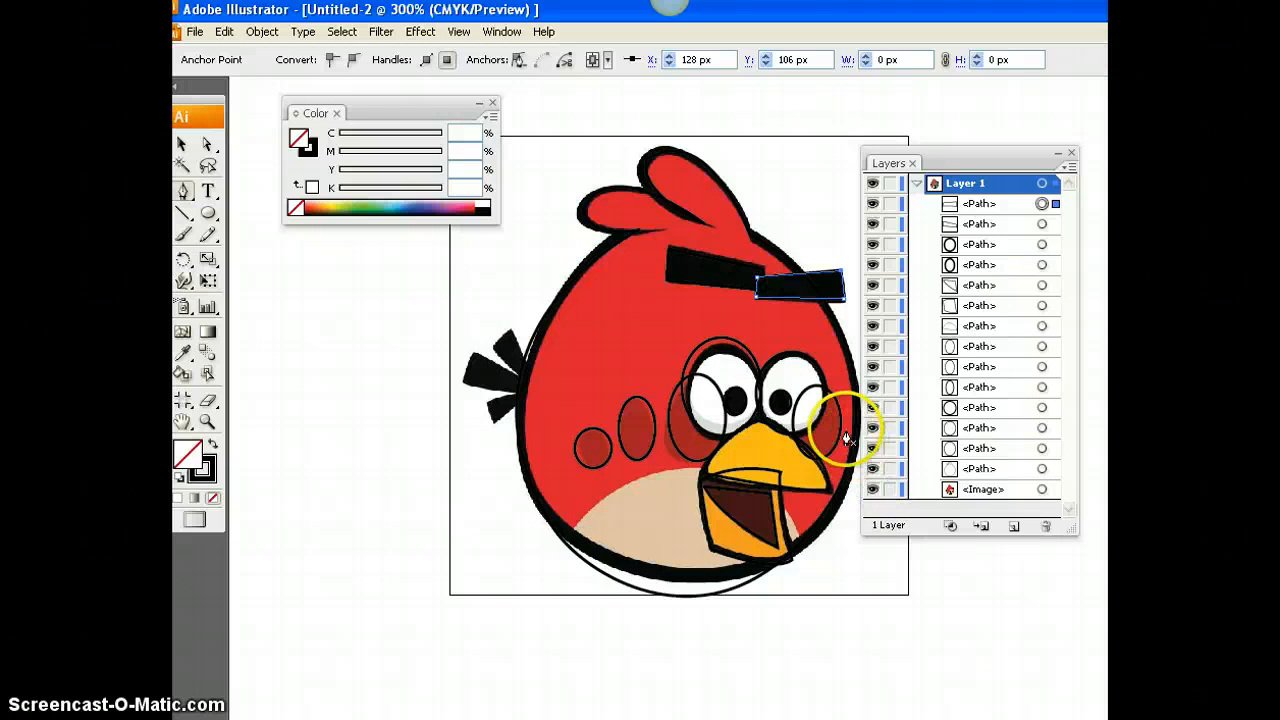
- Trace the three tail feathers as one closed straight-sided path reaching into the body, deselect it and hide the bird image
left_click(184, 189)
left_click(509, 331)
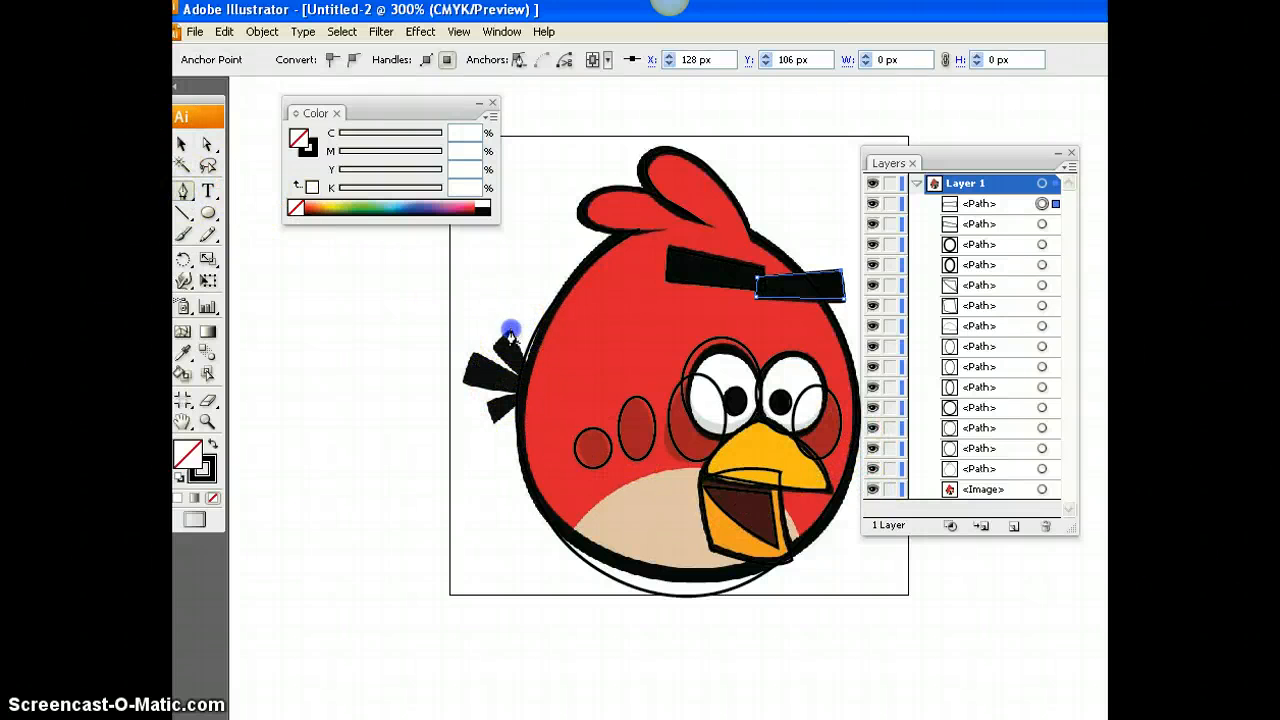
left_click(494, 345)
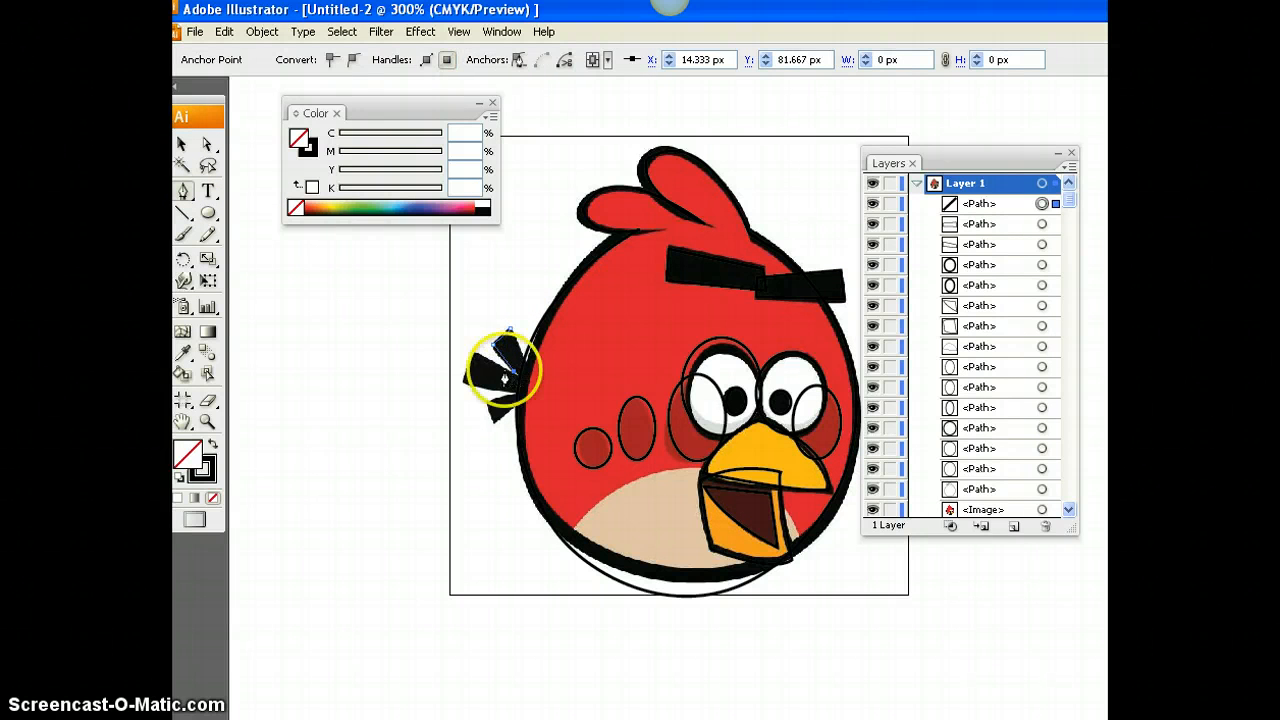
left_click(474, 358)
left_click(509, 392)
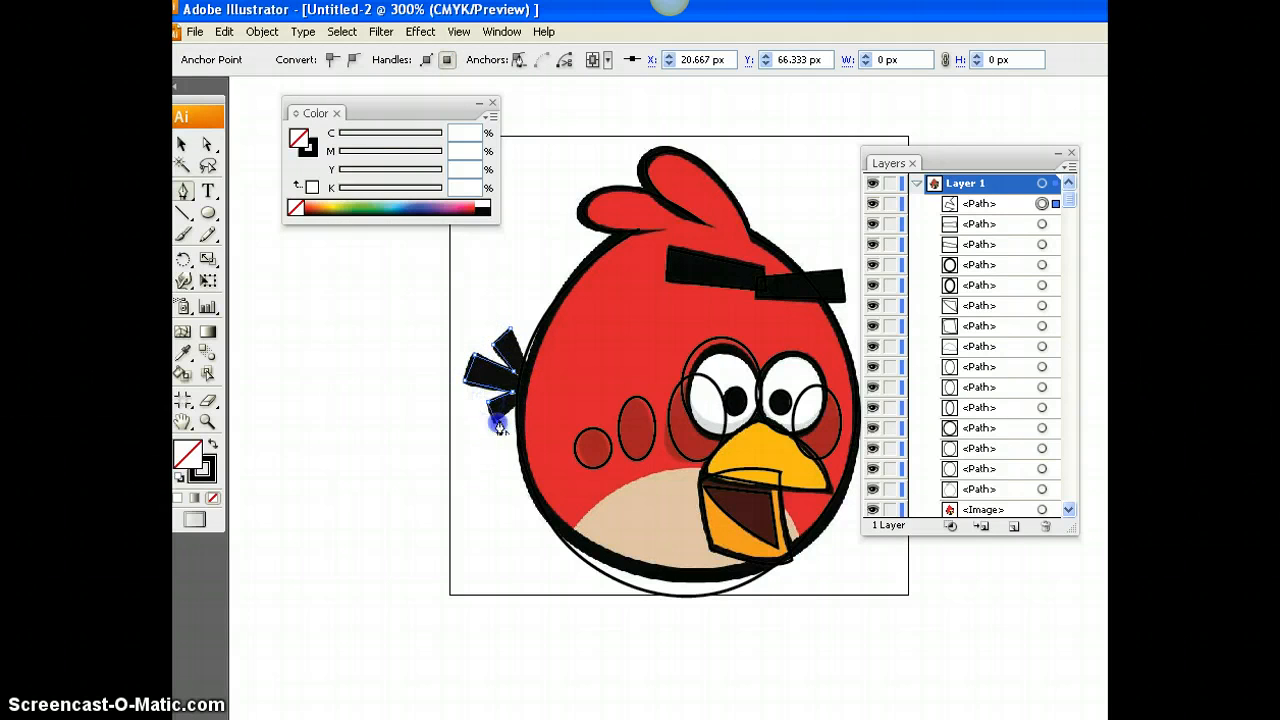
left_click(497, 422)
left_click(557, 402)
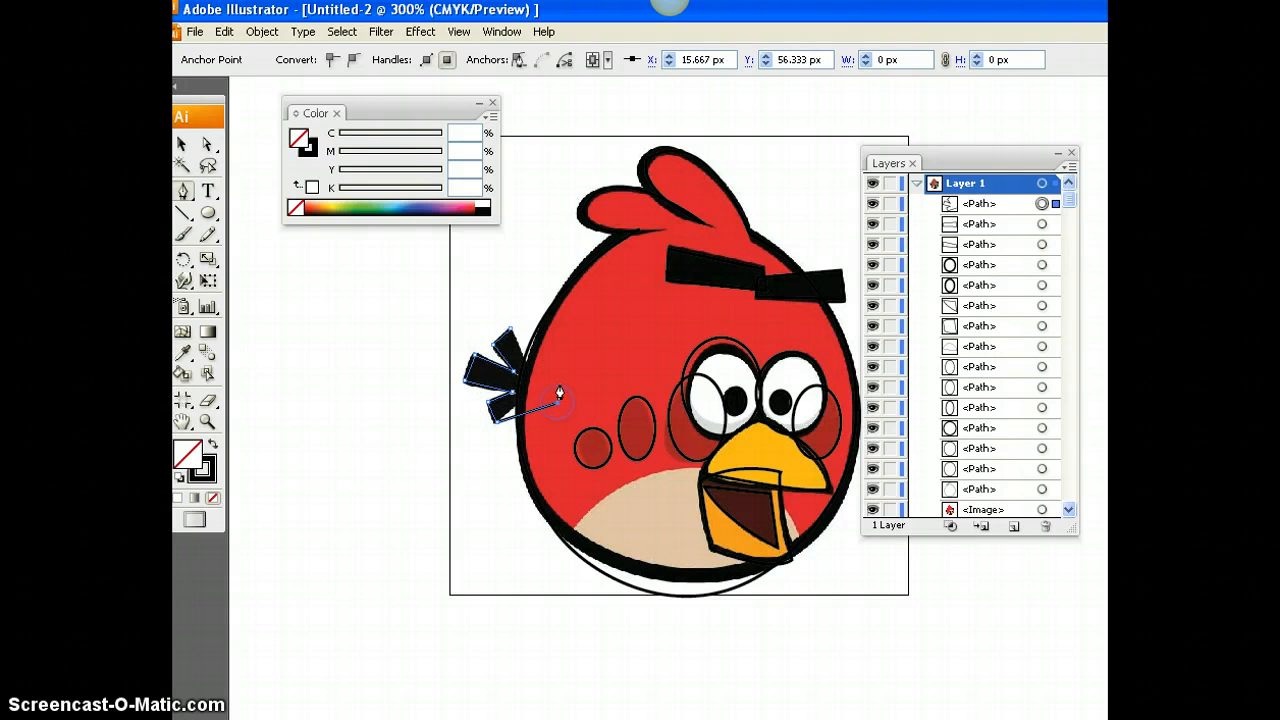
left_click(528, 376)
left_click(510, 338)
left_click(394, 335)
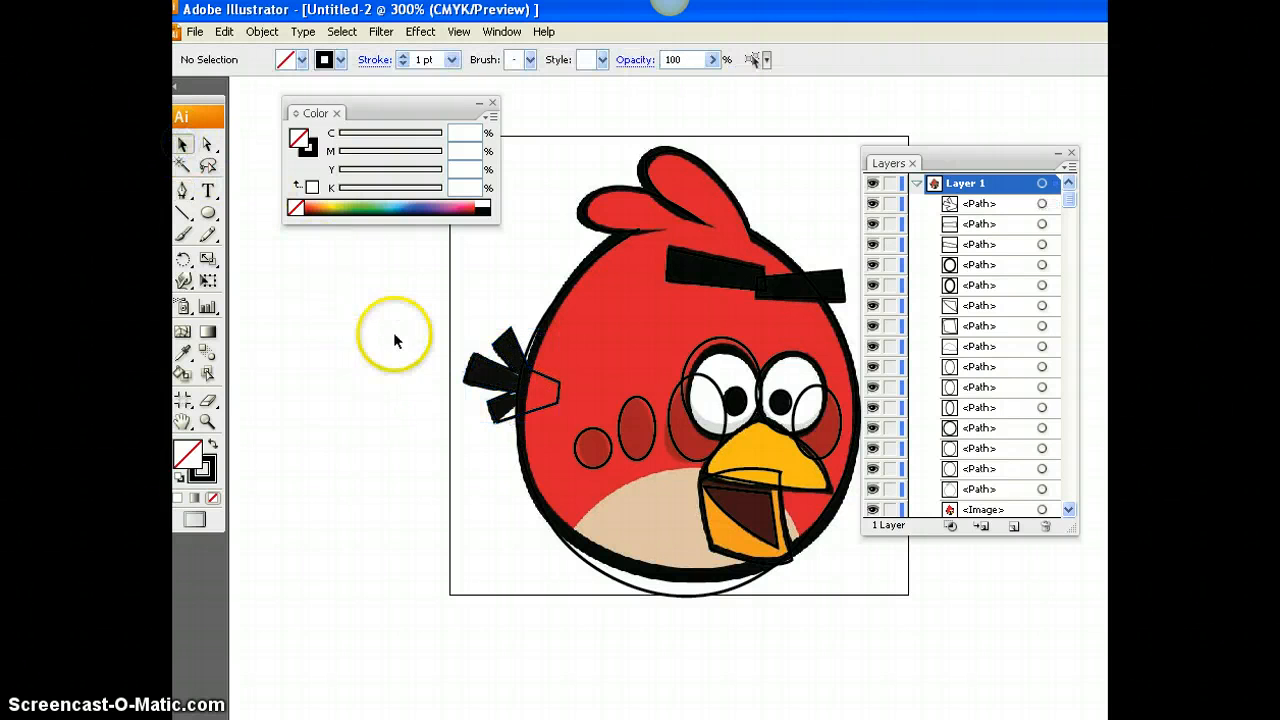
left_click(873, 510)
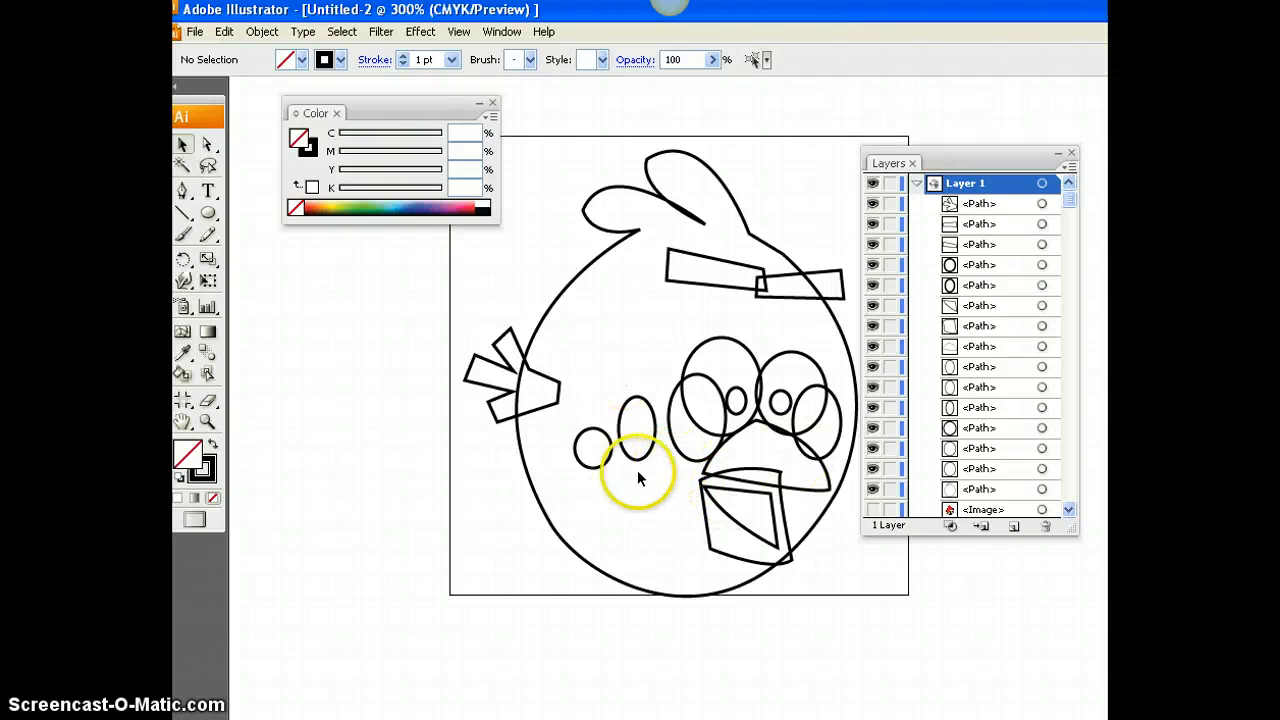
- Fill the bird's body outline with orange-red, C 0, M 90.98, Y 94.51, K 0
left_click(578, 275)
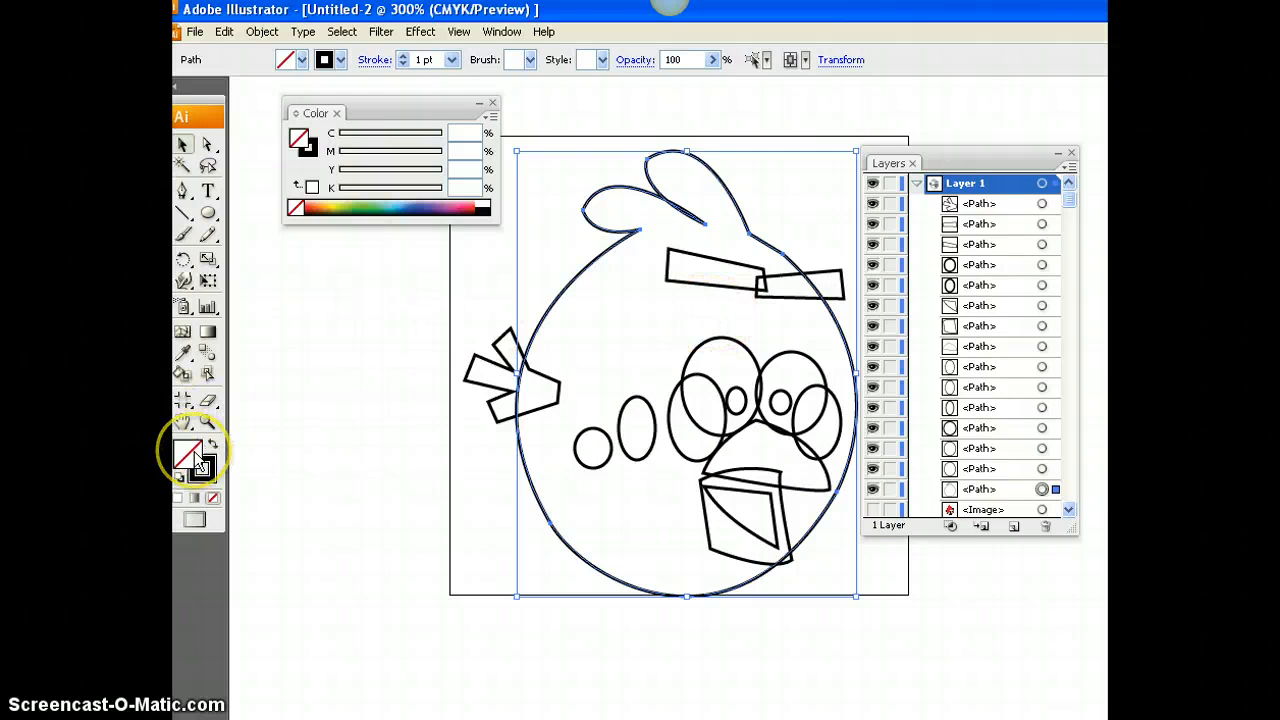
left_click(310, 206)
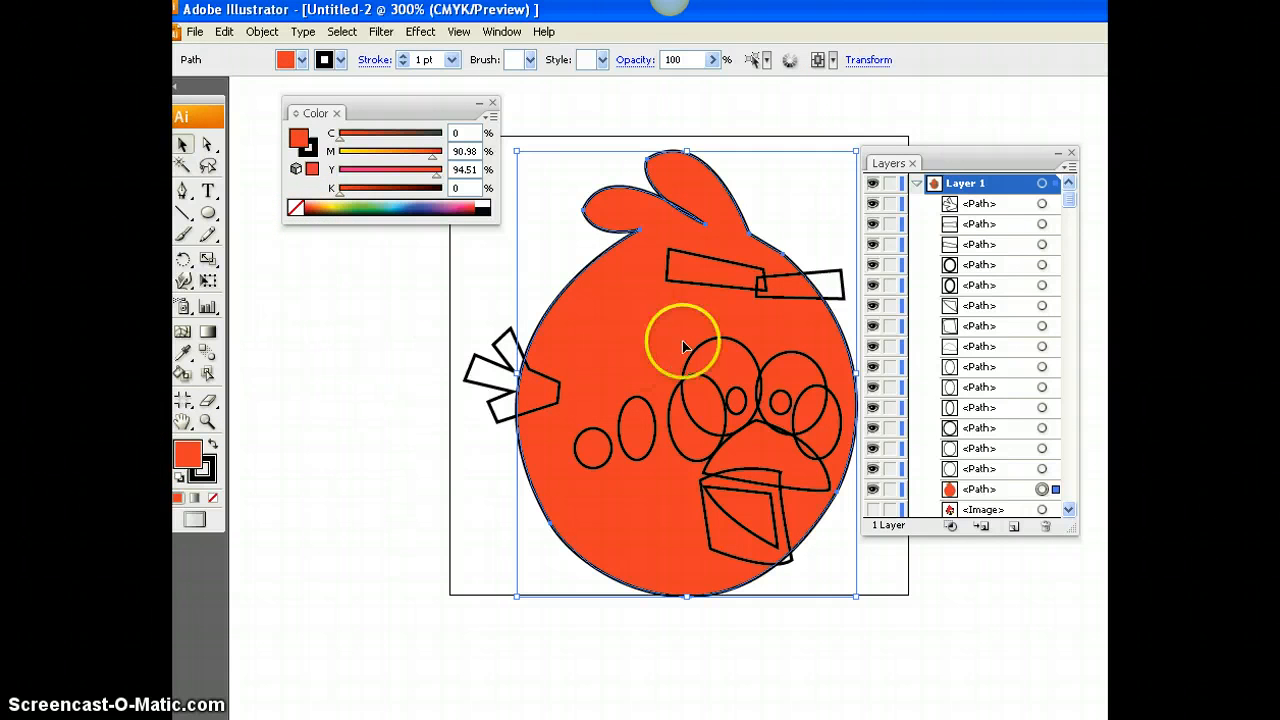
- Fill the two large eye ellipses with white and both small pupil ellipses with black
left_click(720, 343)
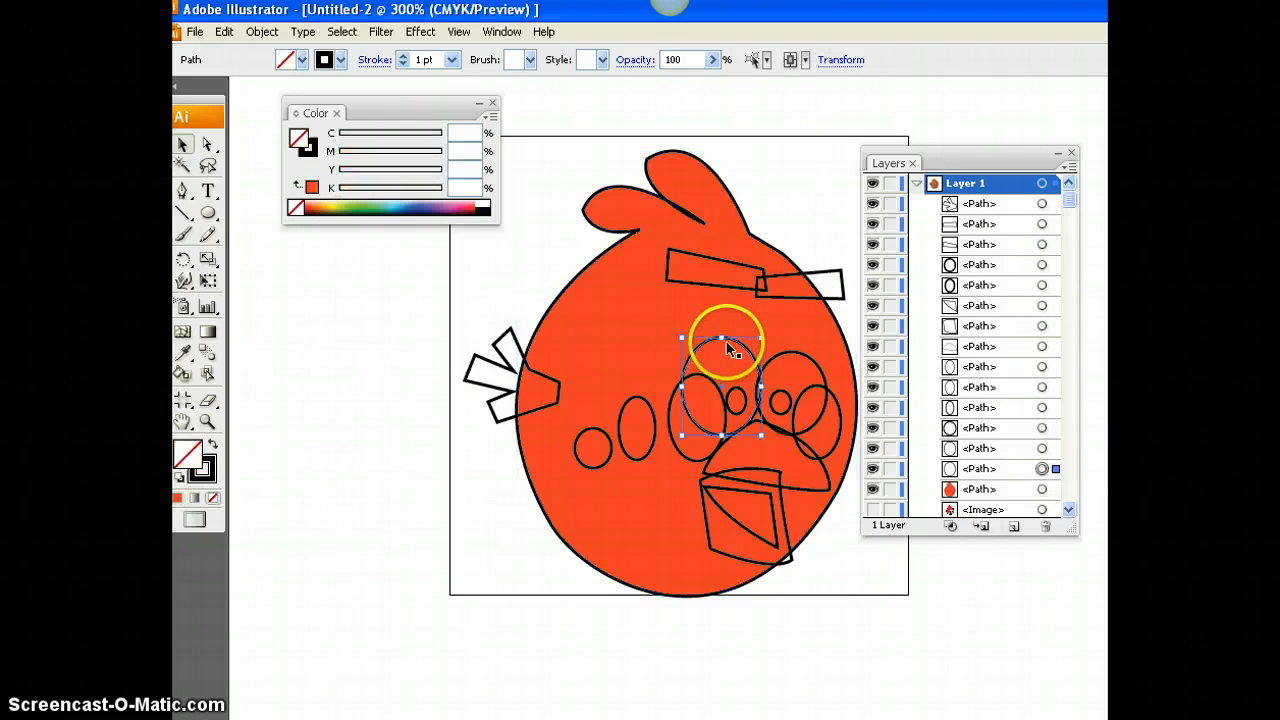
left_click(793, 362)
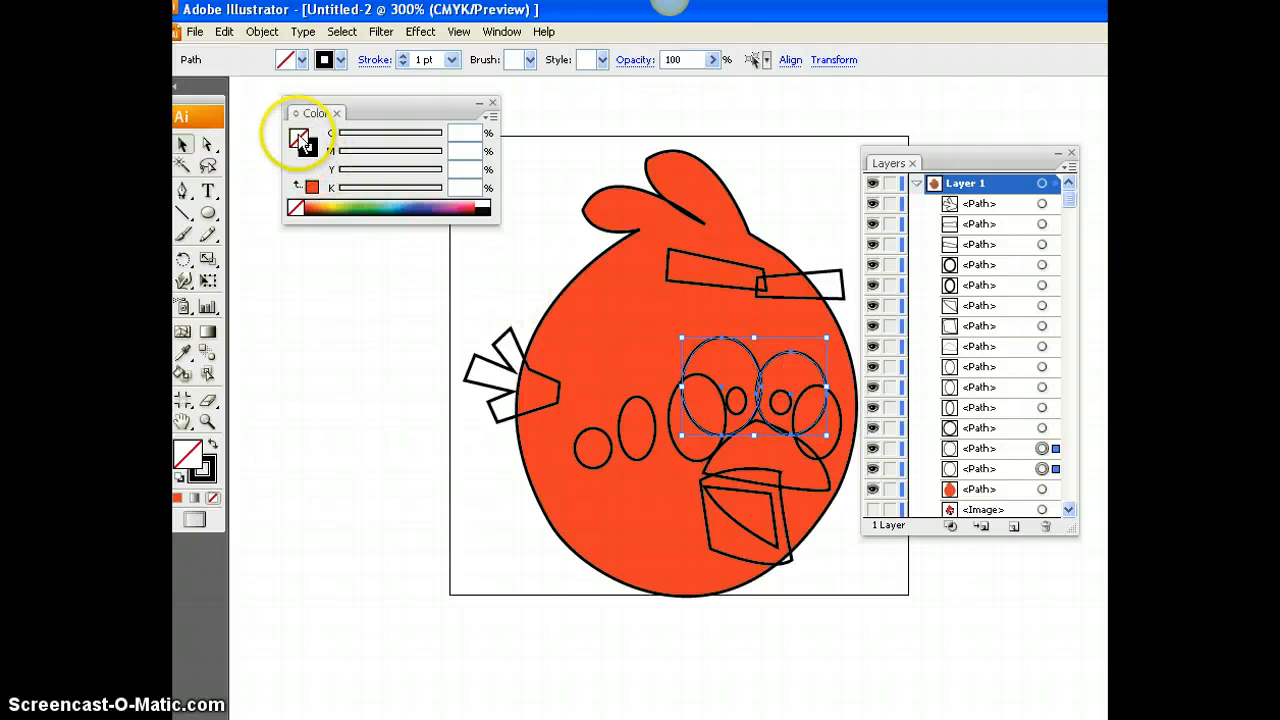
left_click(483, 203)
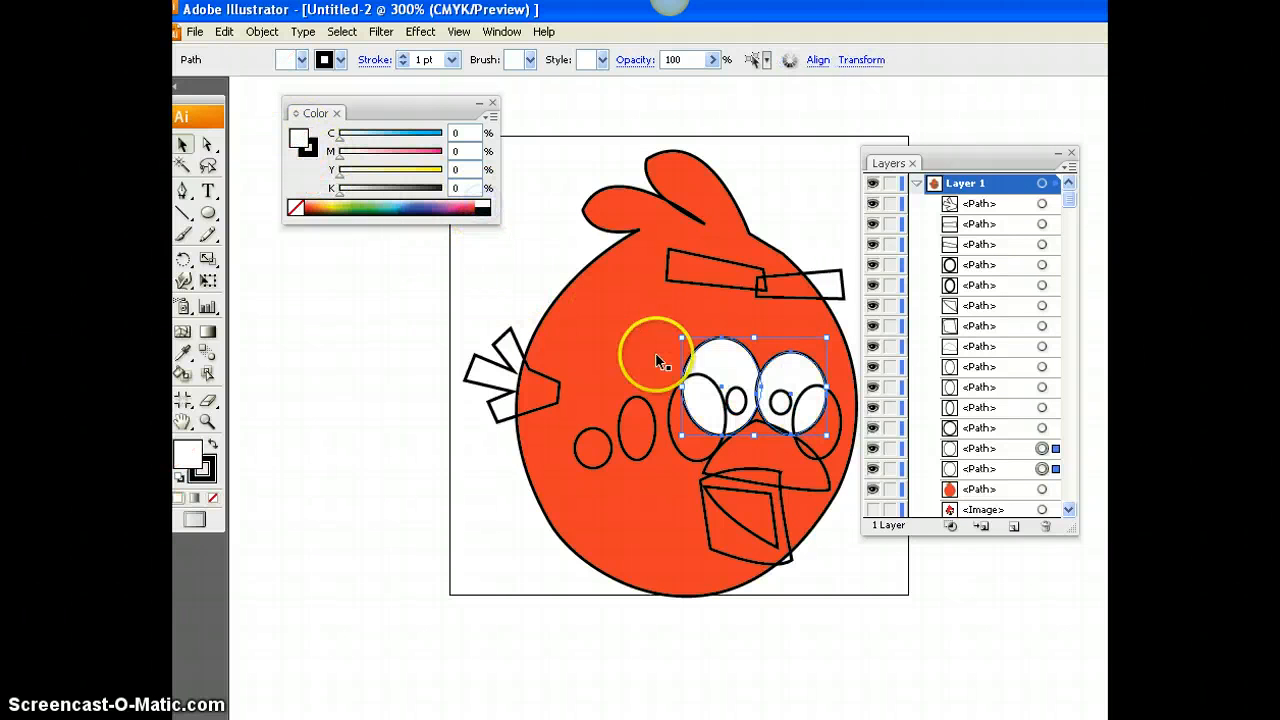
left_click(744, 392)
left_click(780, 391, "shift")
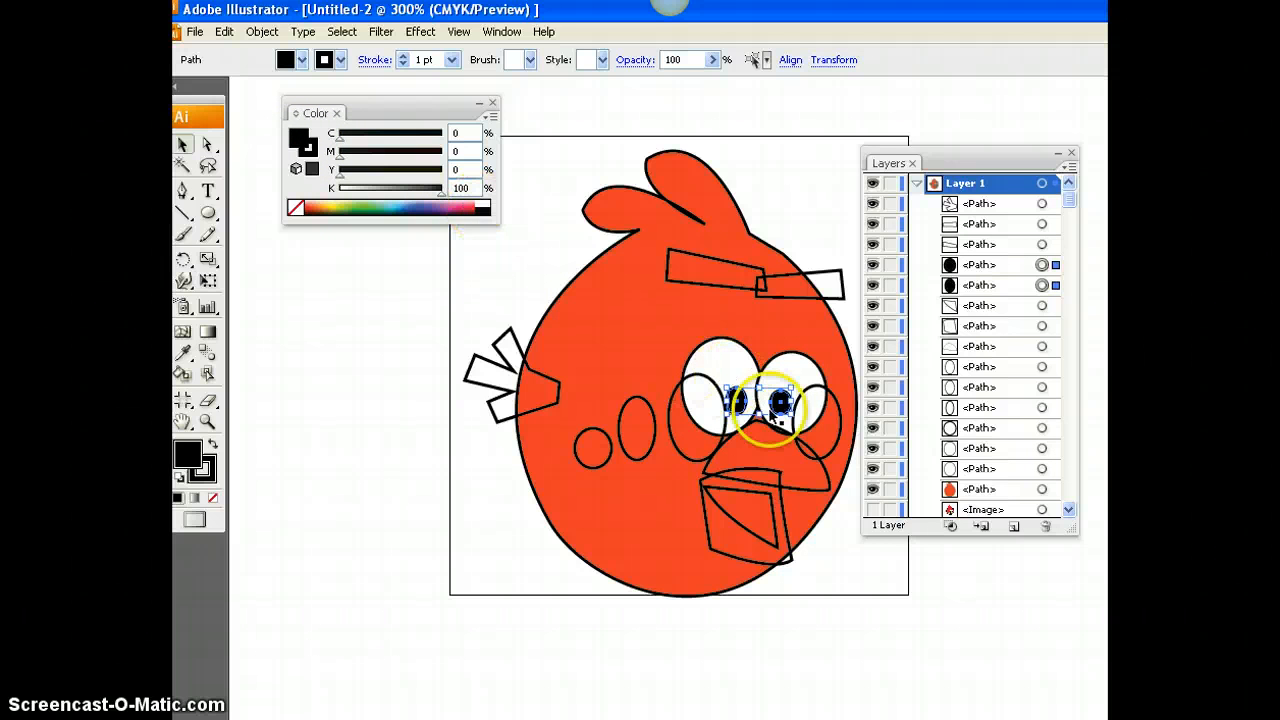
- Fill the upper and lower beak with orange (M 51.37, Y 100) and the mouth opening with brown (C 29.8, M 62.35, Y 100, K 17.65)
left_click(828, 490)
left_click(766, 563, "shift")
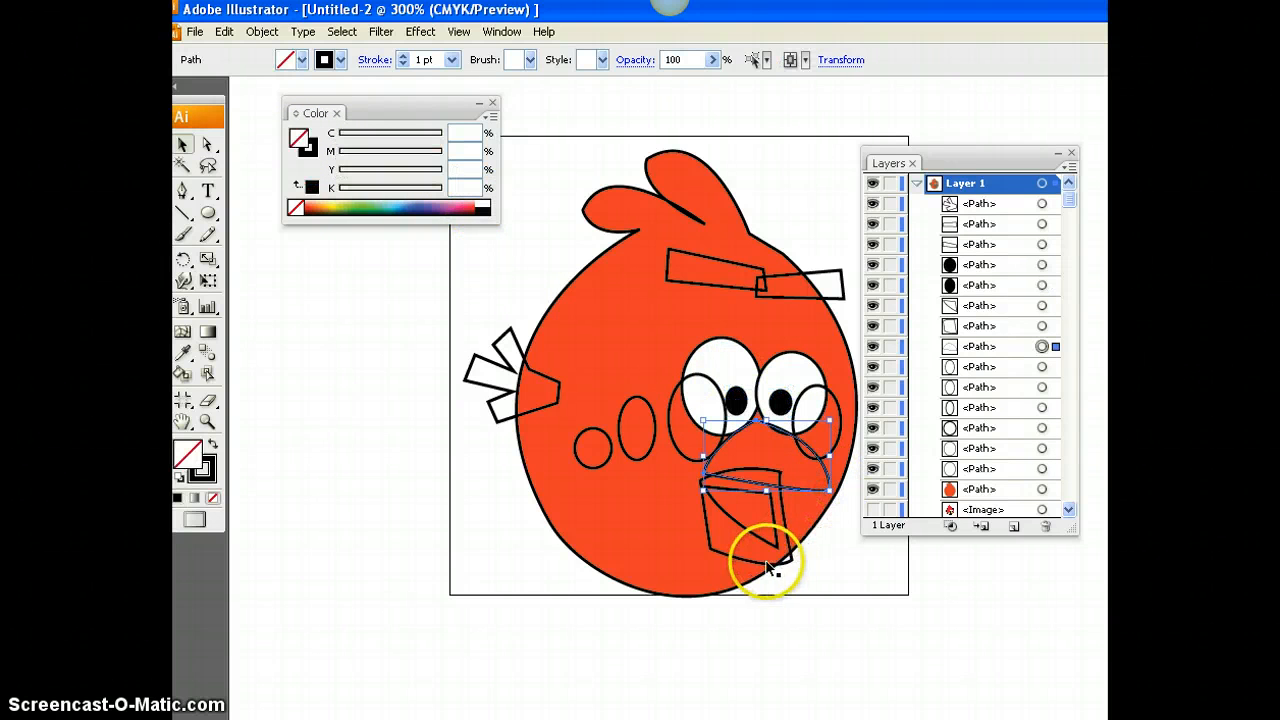
left_click(318, 208)
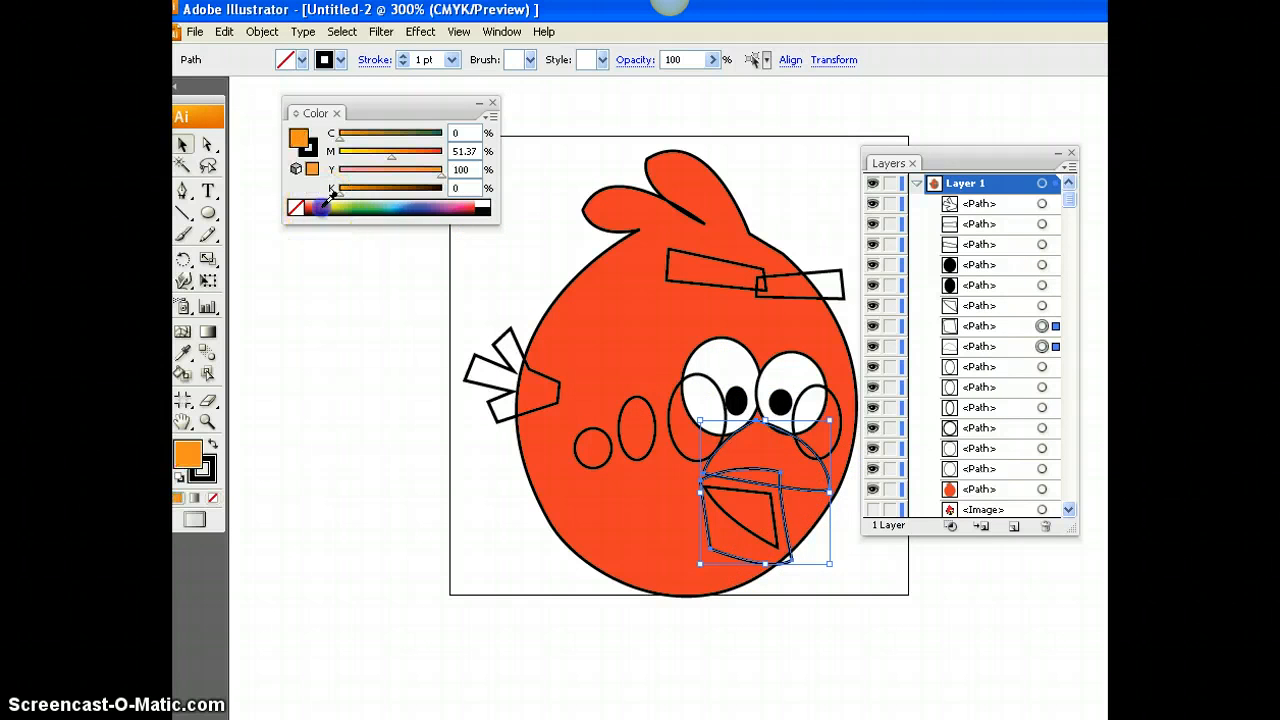
left_click(810, 592)
left_click(758, 534)
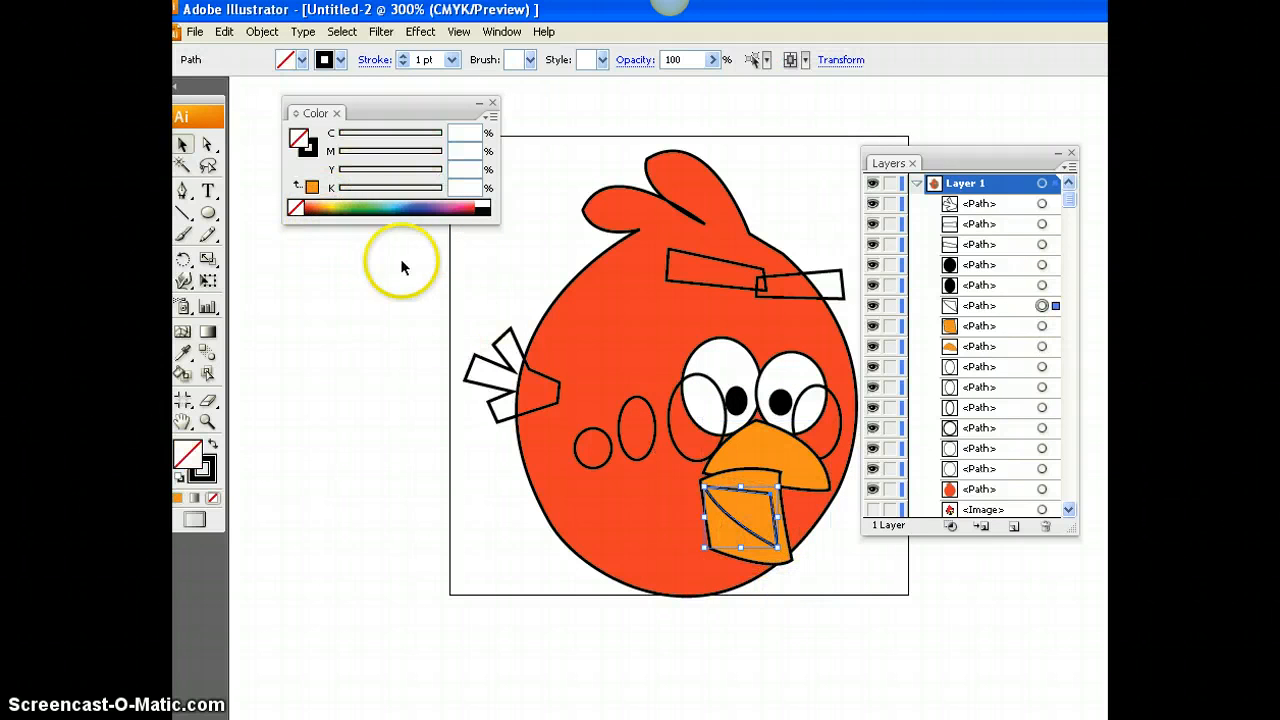
left_click(322, 210)
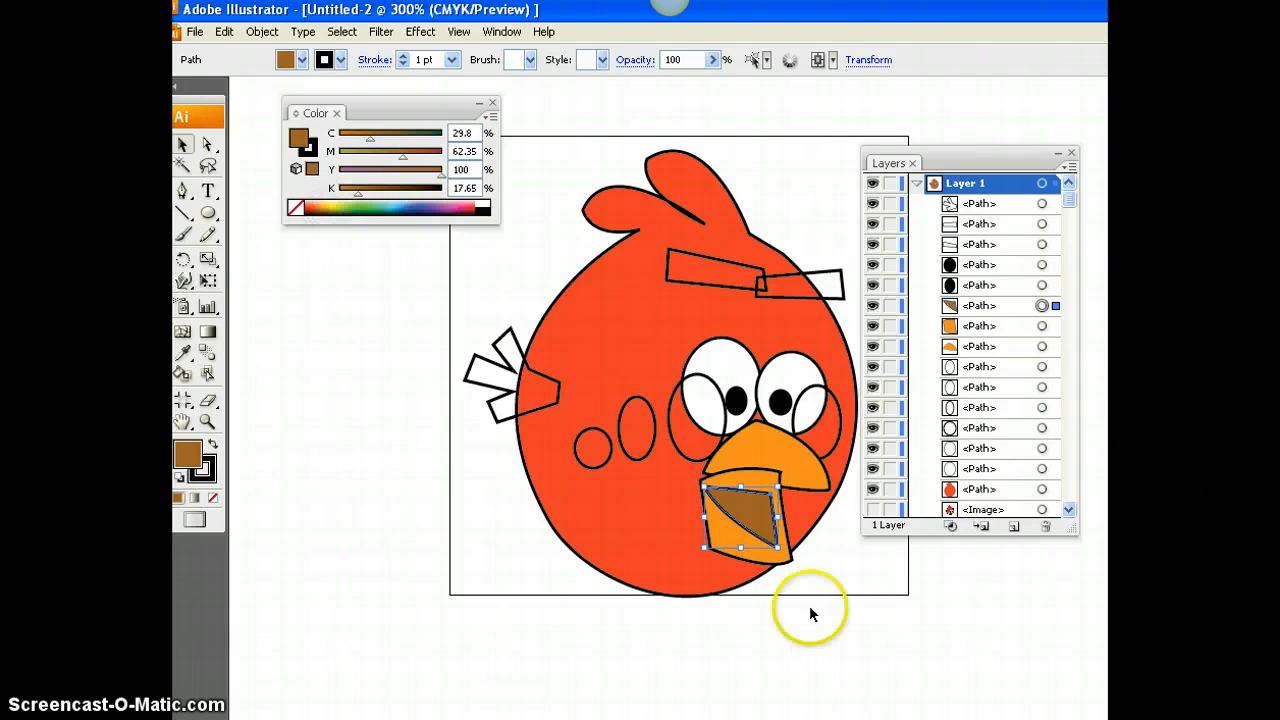
left_click(882, 650)
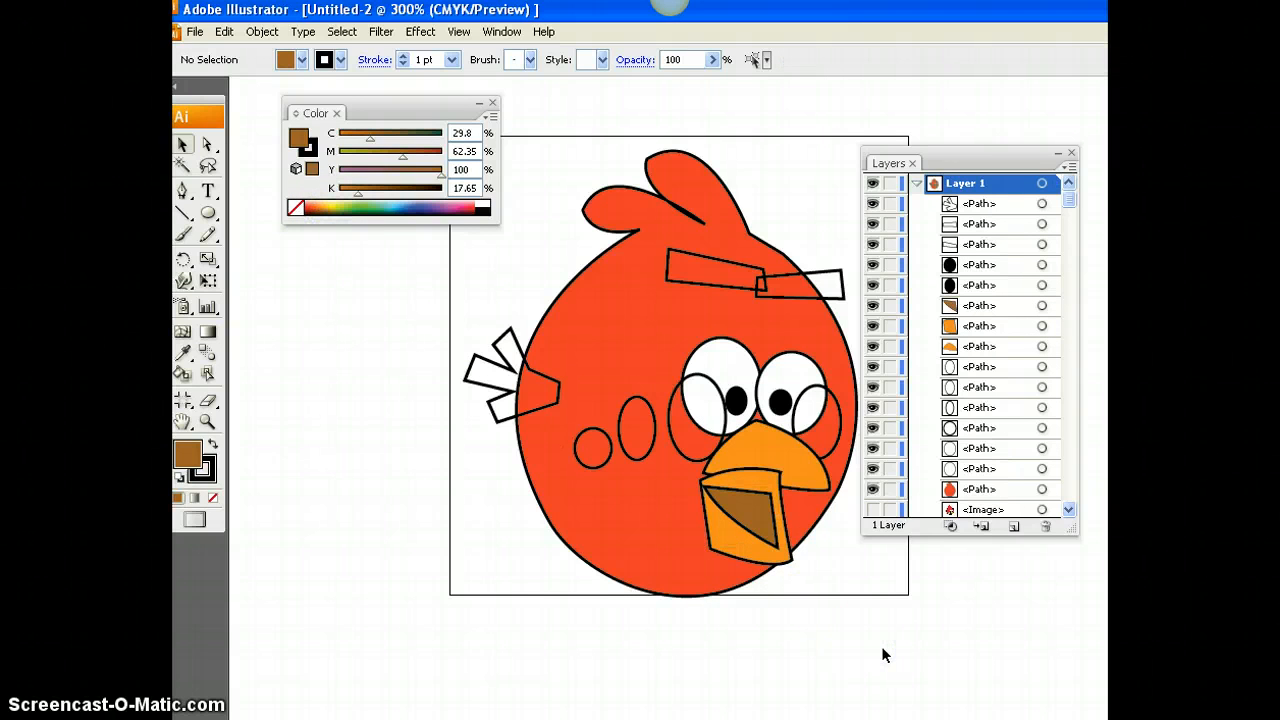
- Fill the two ellipses beside the eyes and the two spots on the body with grey, K 42, and deselect them
left_click(672, 450)
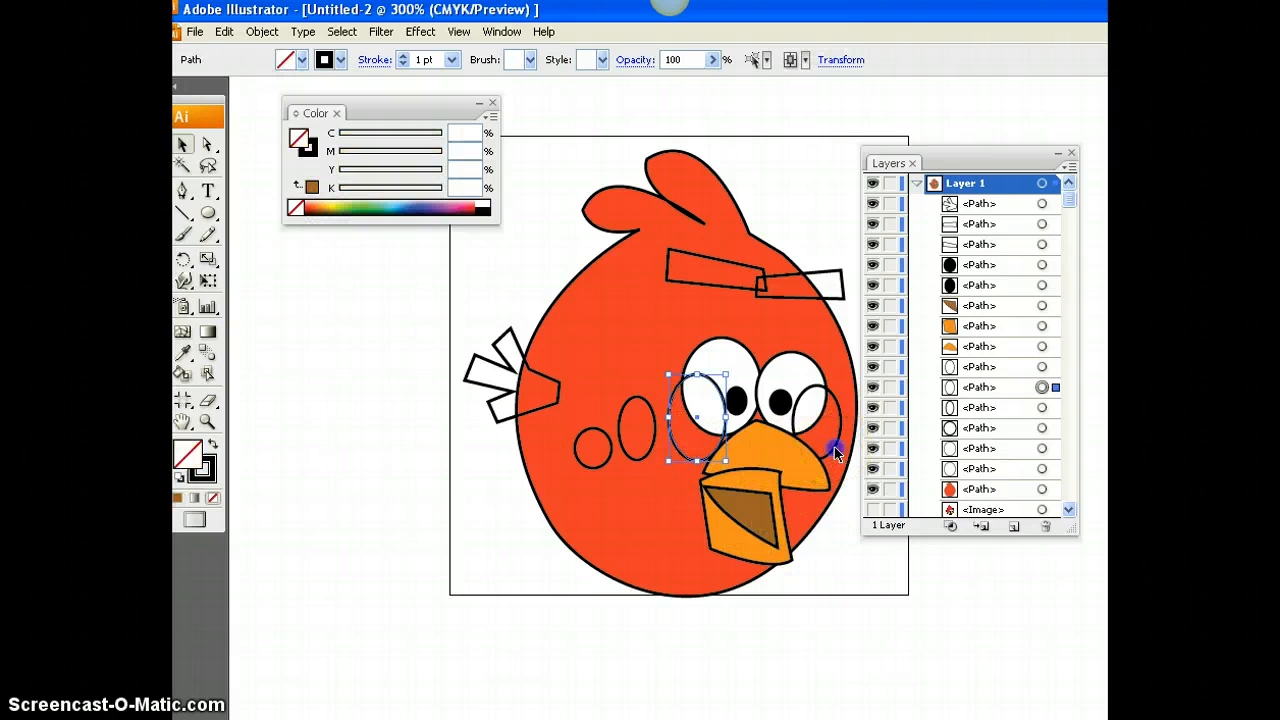
left_click(836, 453, "shift")
left_click(634, 458, "shift")
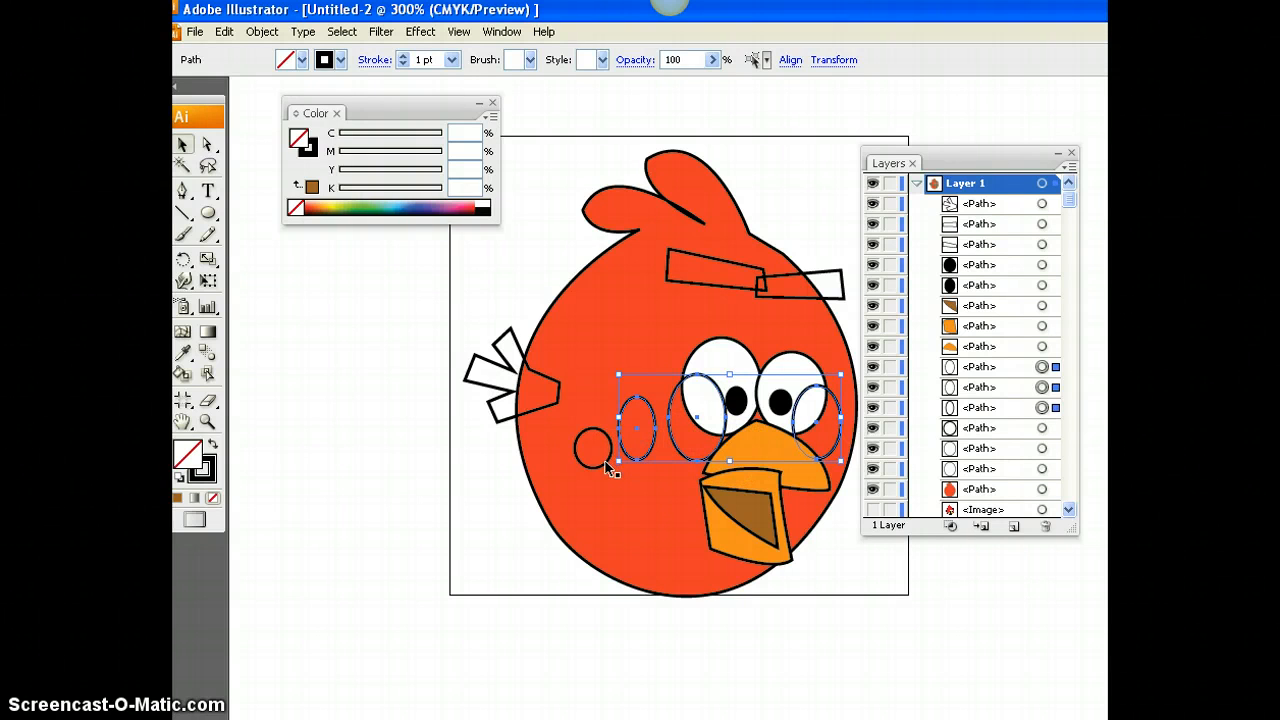
left_click(605, 465, "shift")
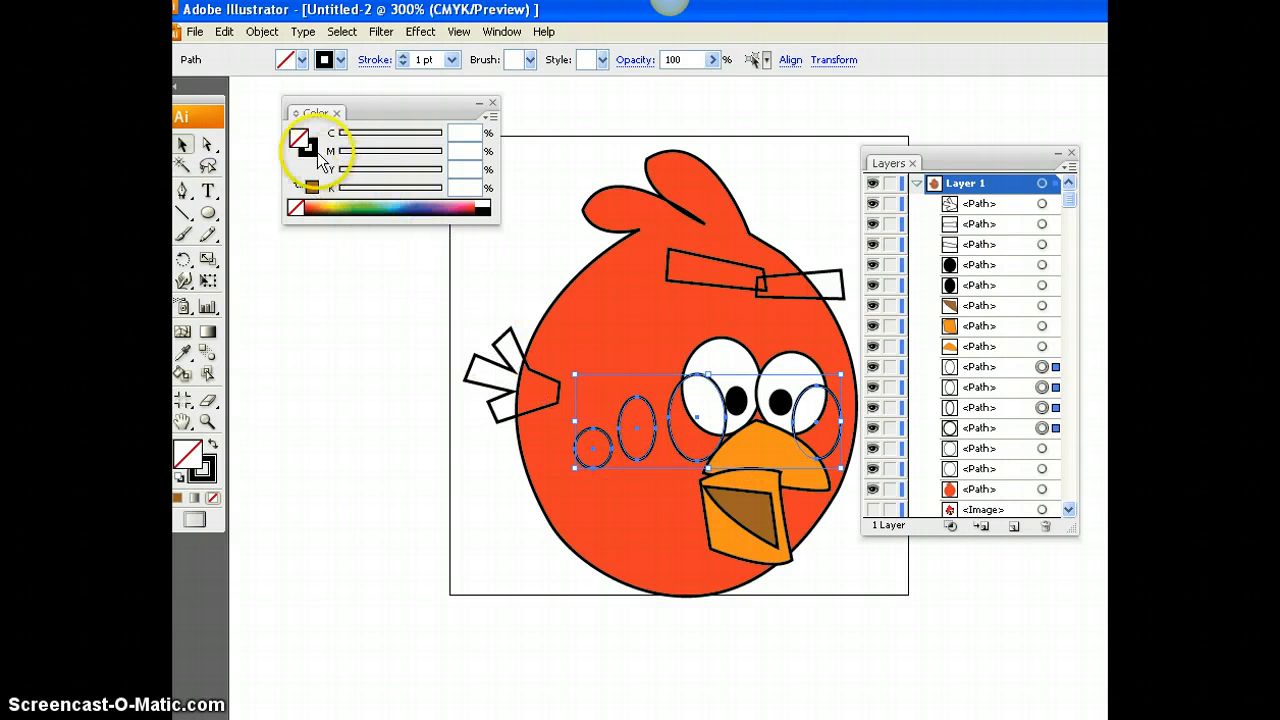
left_click(481, 206)
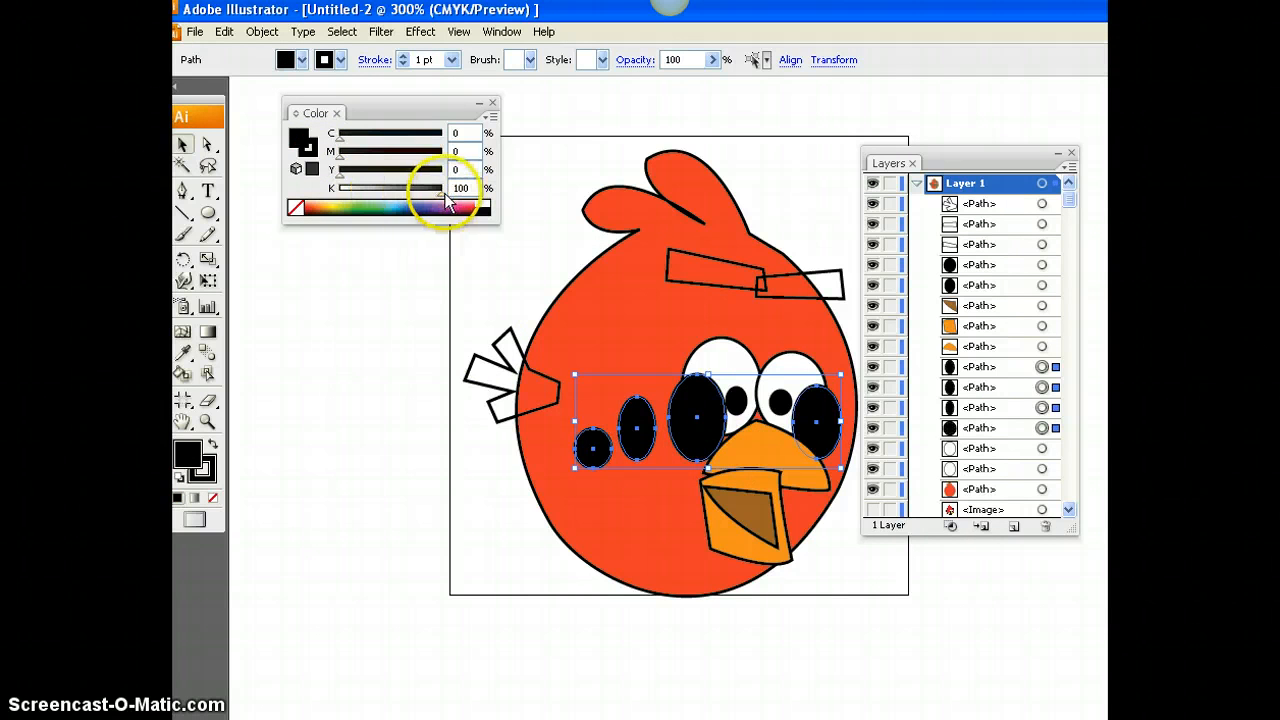
left_click_drag(447, 200, 383, 193)
left_click(394, 398)
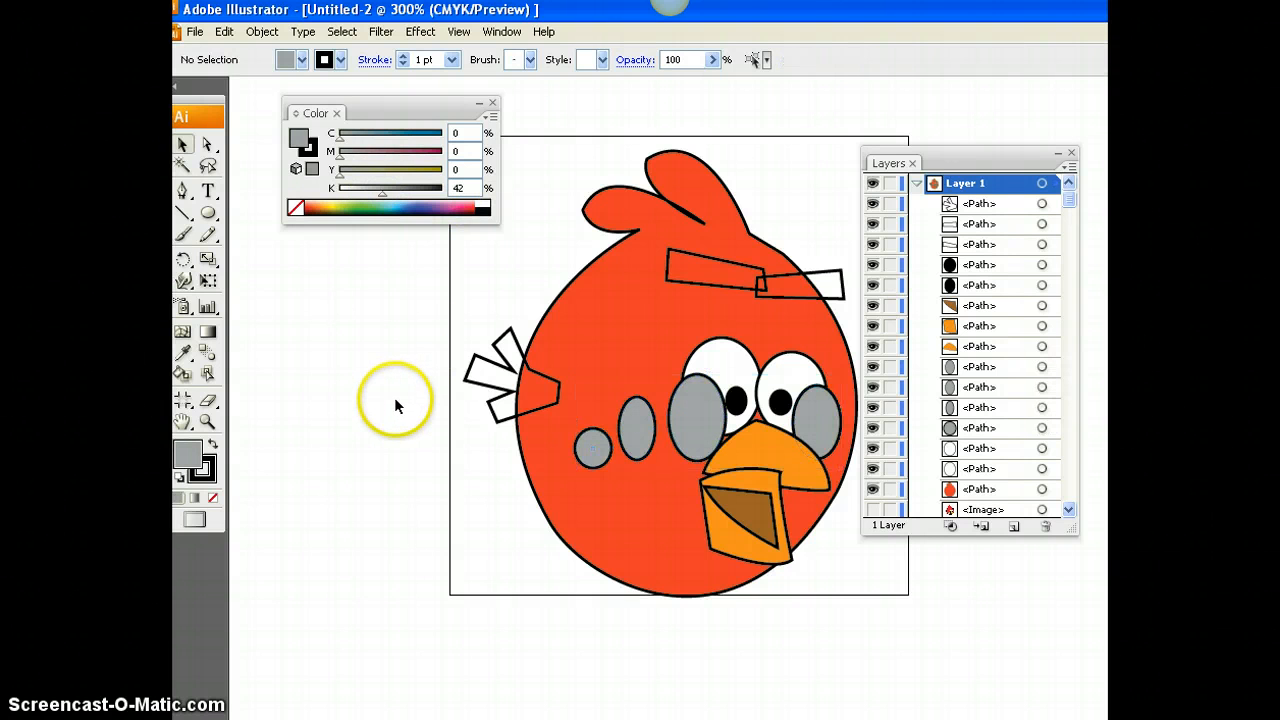
- Fill the tail feathers and both eyebrows with black and deselect them
left_click(522, 361)
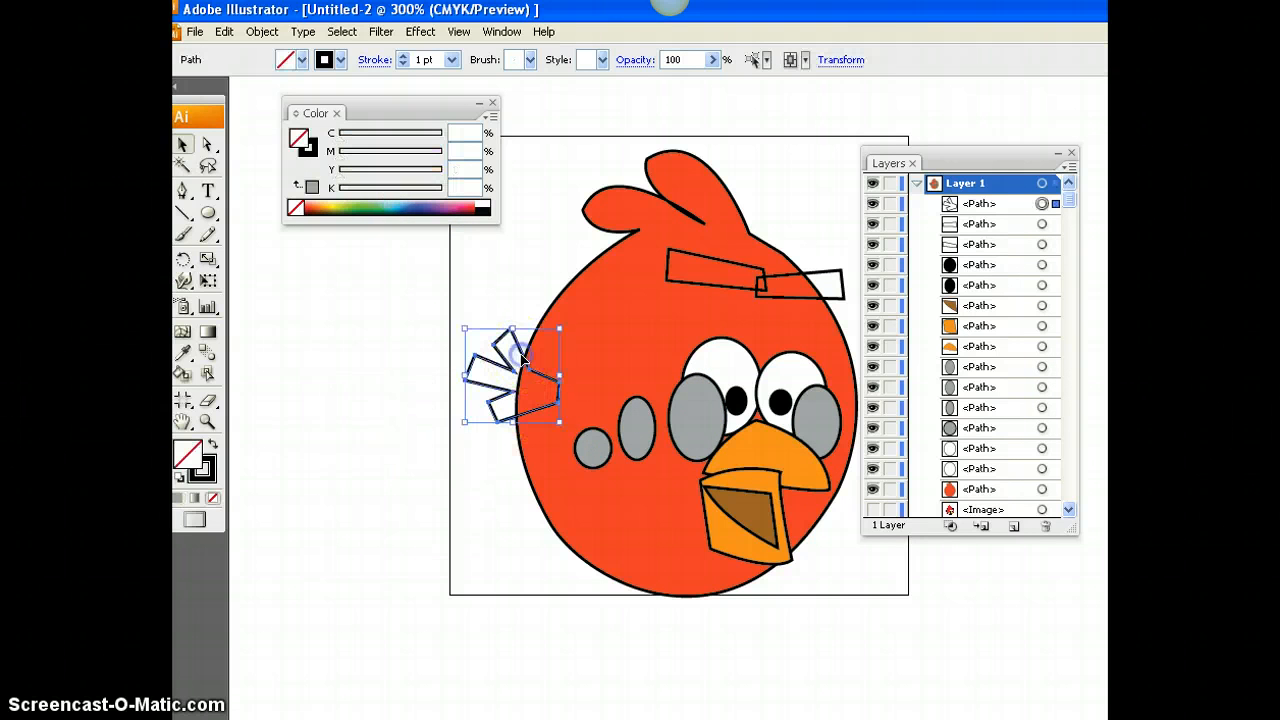
left_click(483, 209)
left_click(716, 260)
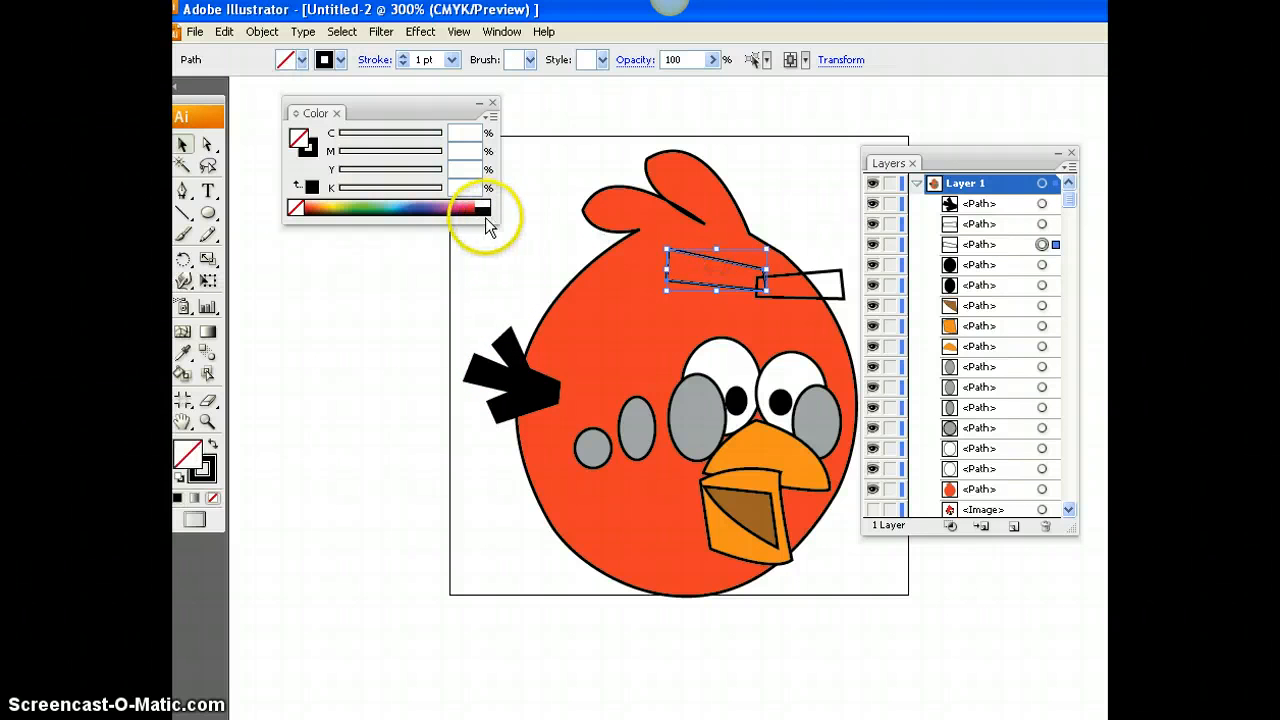
left_click(484, 210)
left_click(784, 274)
left_click(488, 212)
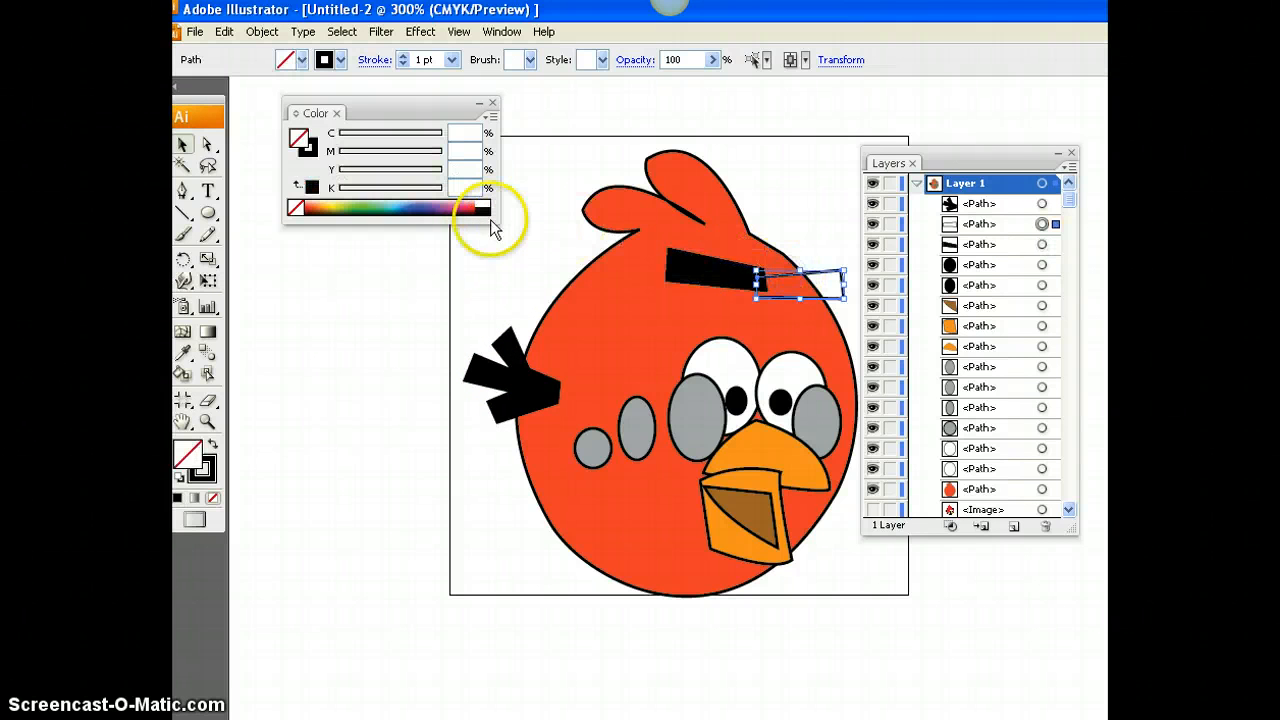
left_click(529, 257)
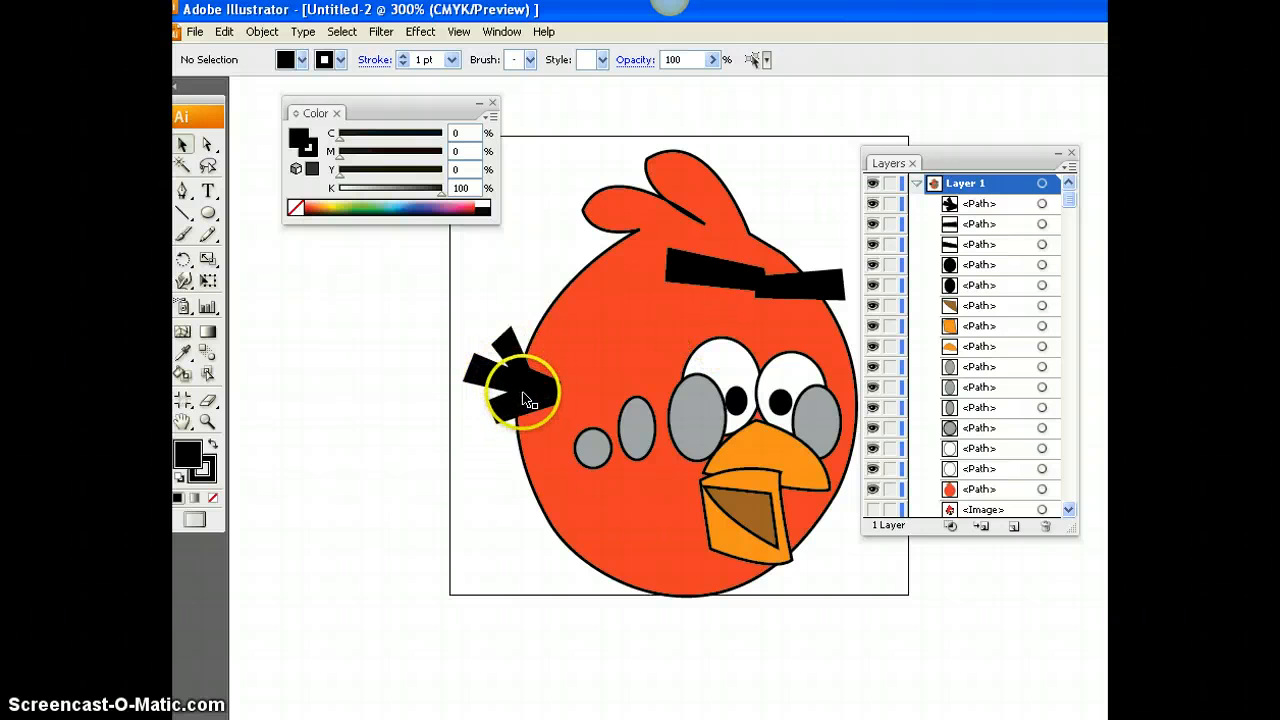
- Add the text note "ctrl [" on the empty canvas beside the bird, above the tail
left_click(533, 396)
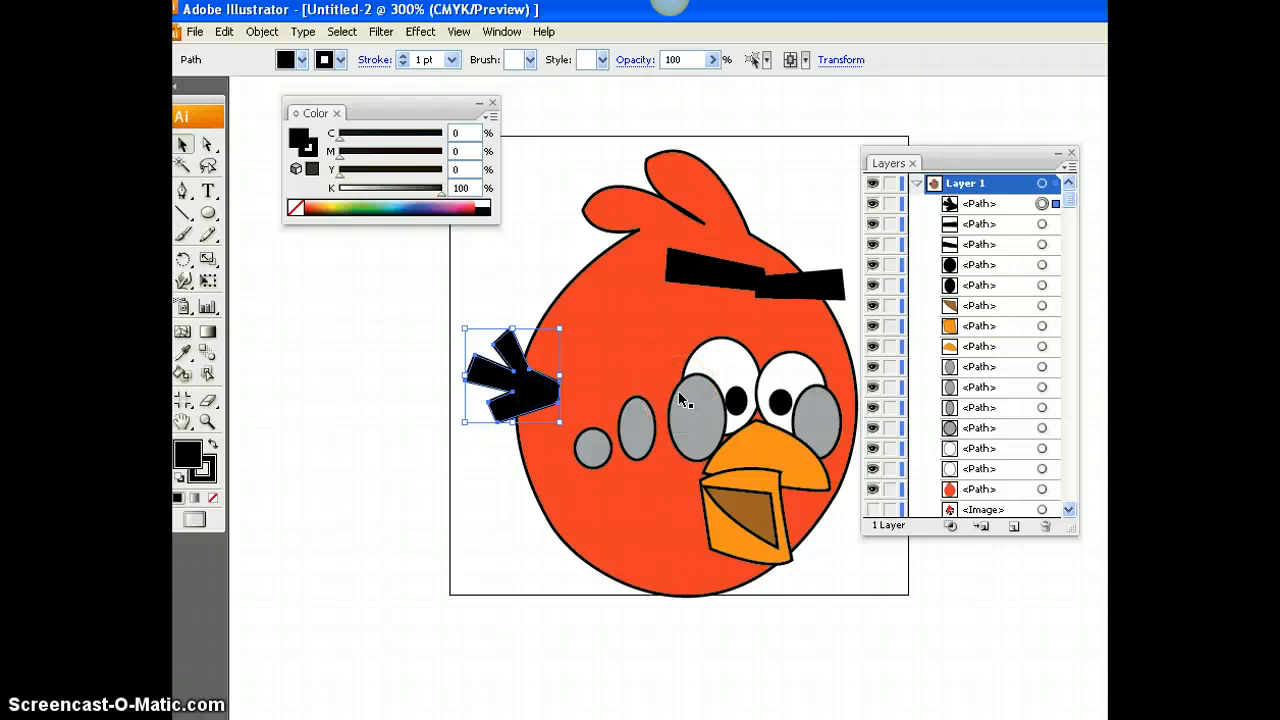
left_click(207, 195)
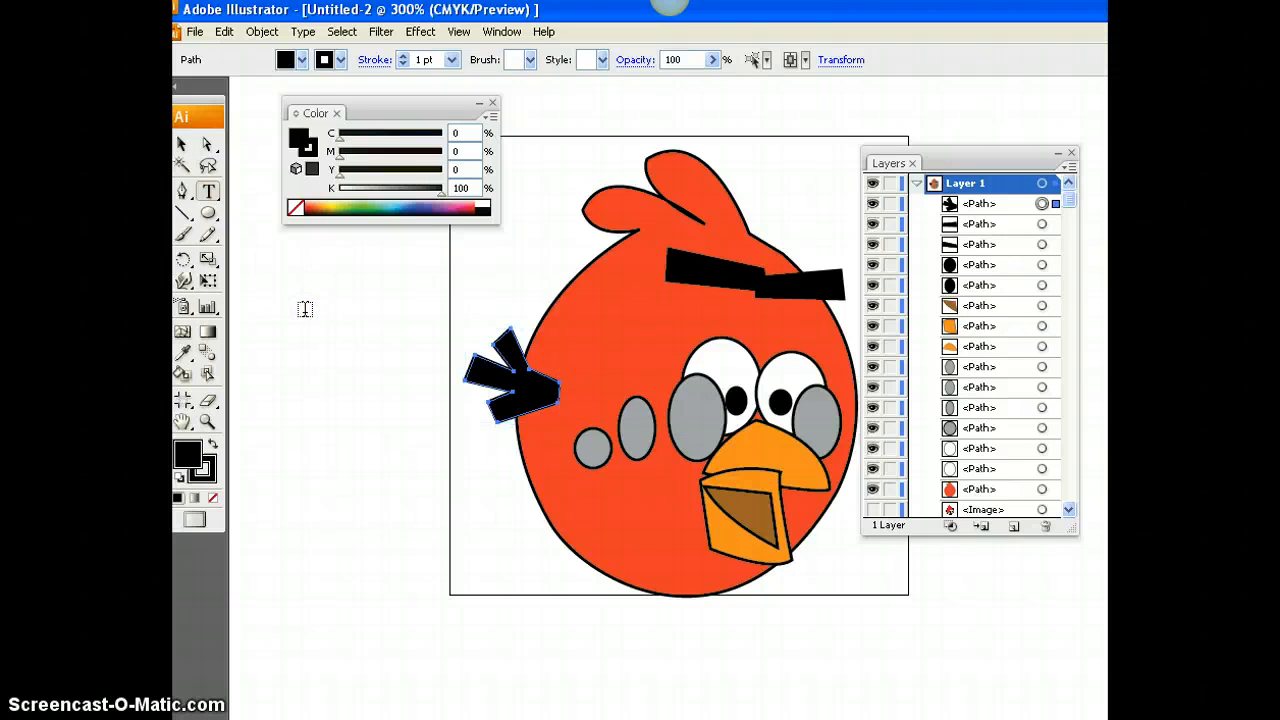
left_click(305, 309)
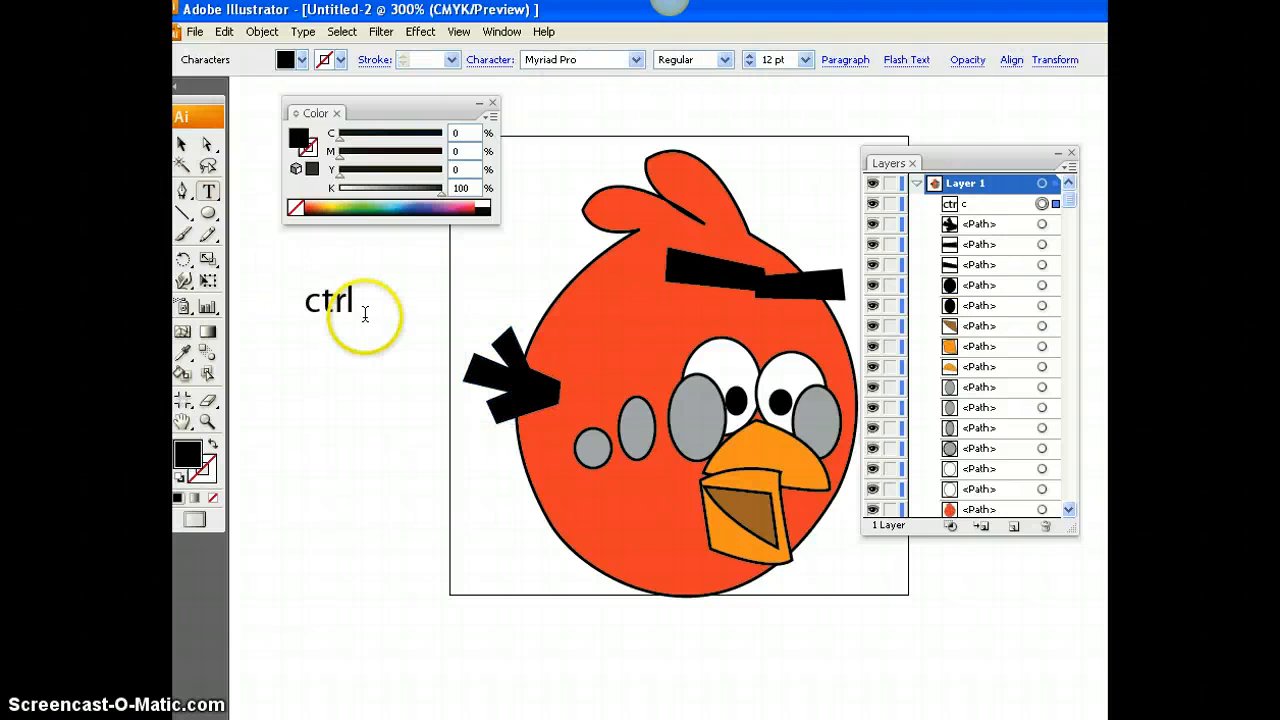
type("ctrl")
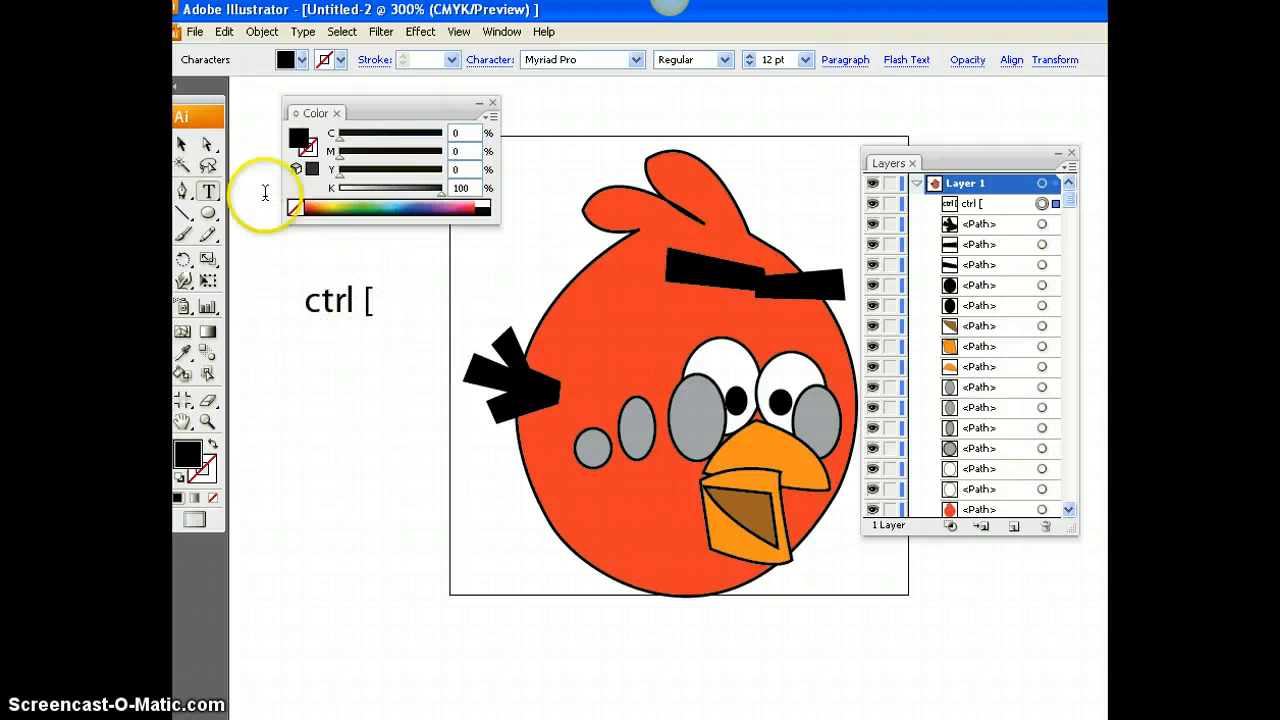
- Send the black tail backward in the stacking order until it sits behind the red body
left_click(182, 144)
left_click(493, 370)
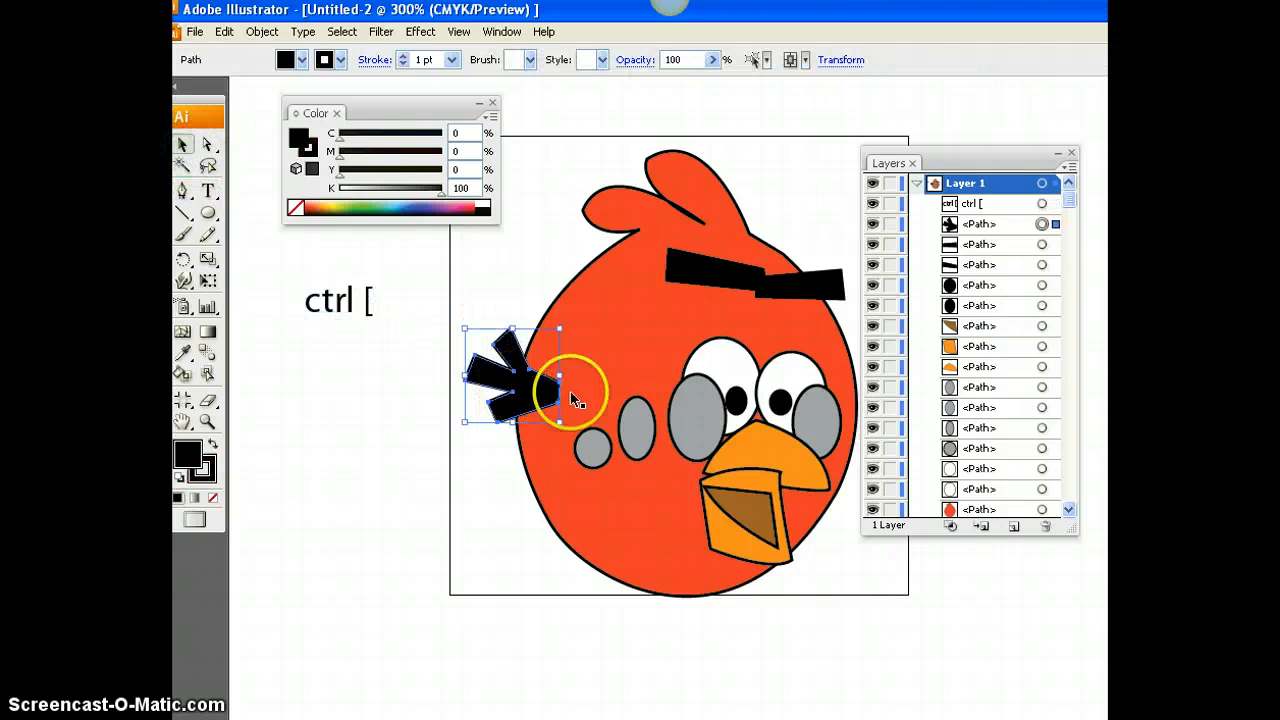
key("ctrl+bracketleft")
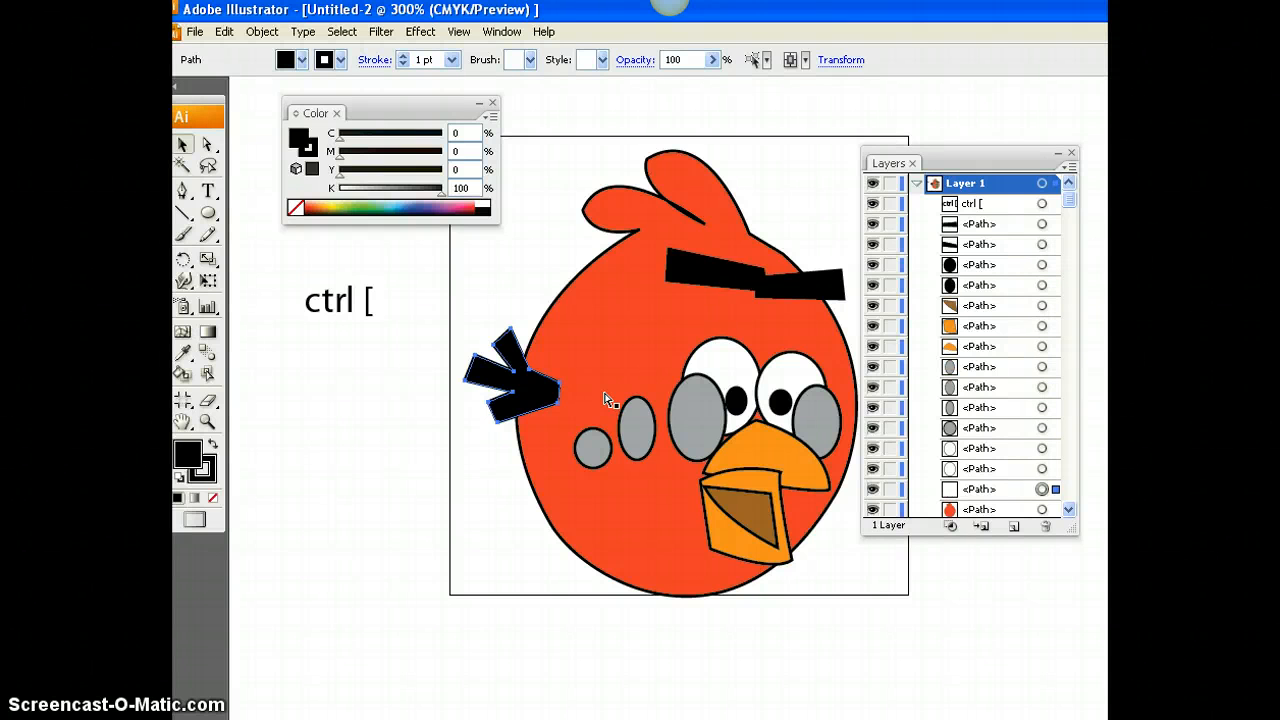
key("ctrl+bracketleft")
left_click(507, 357)
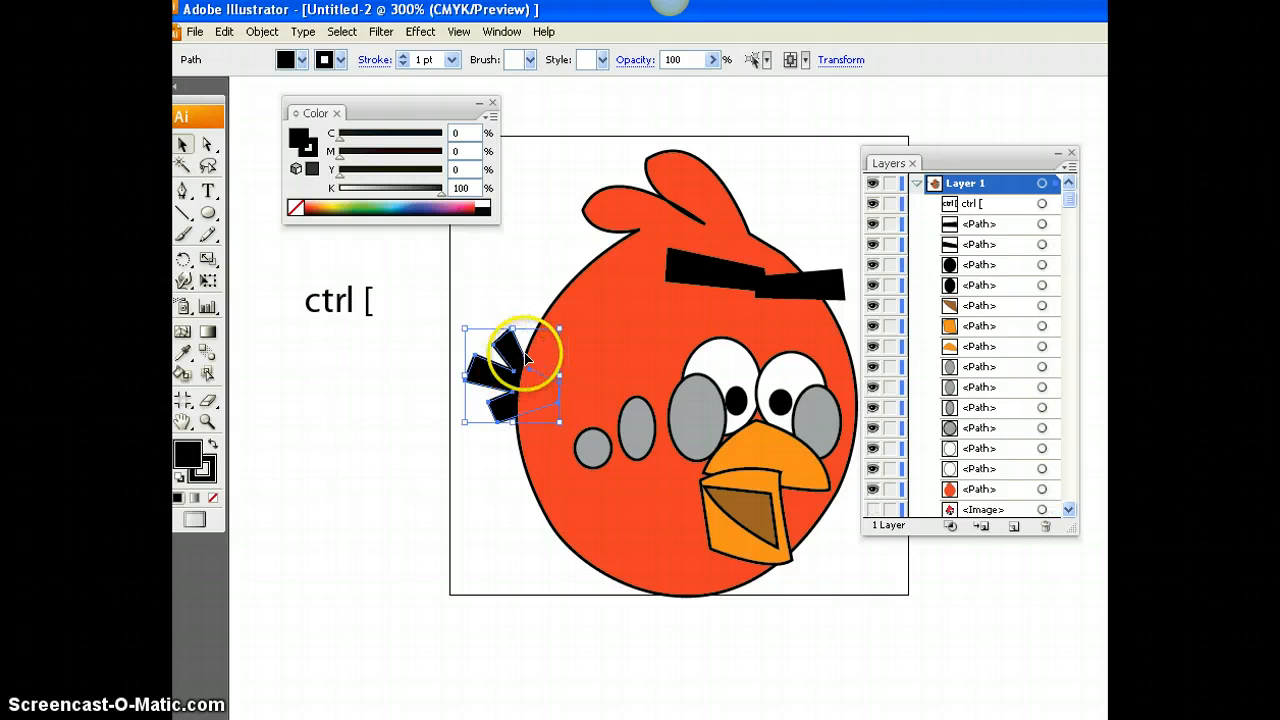
- Send the two grey ellipses beside the eyes backward until each sits behind its white eye
left_click(690, 416)
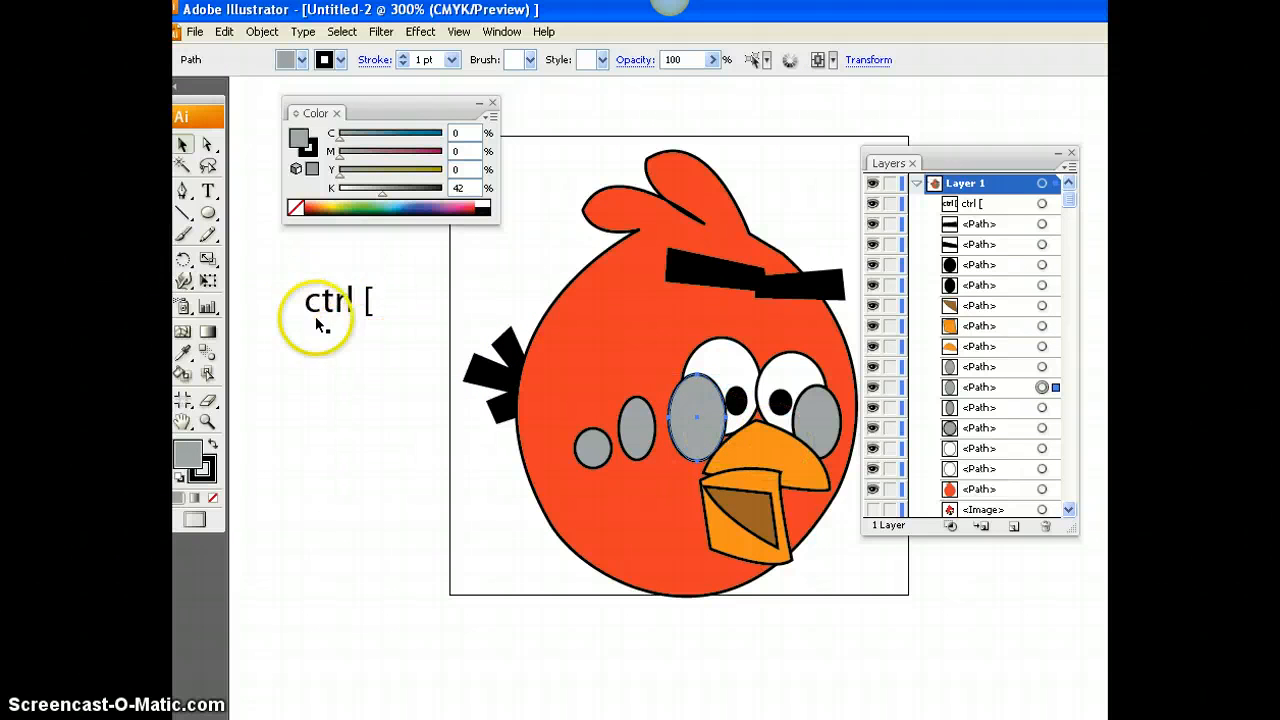
key("ctrl")
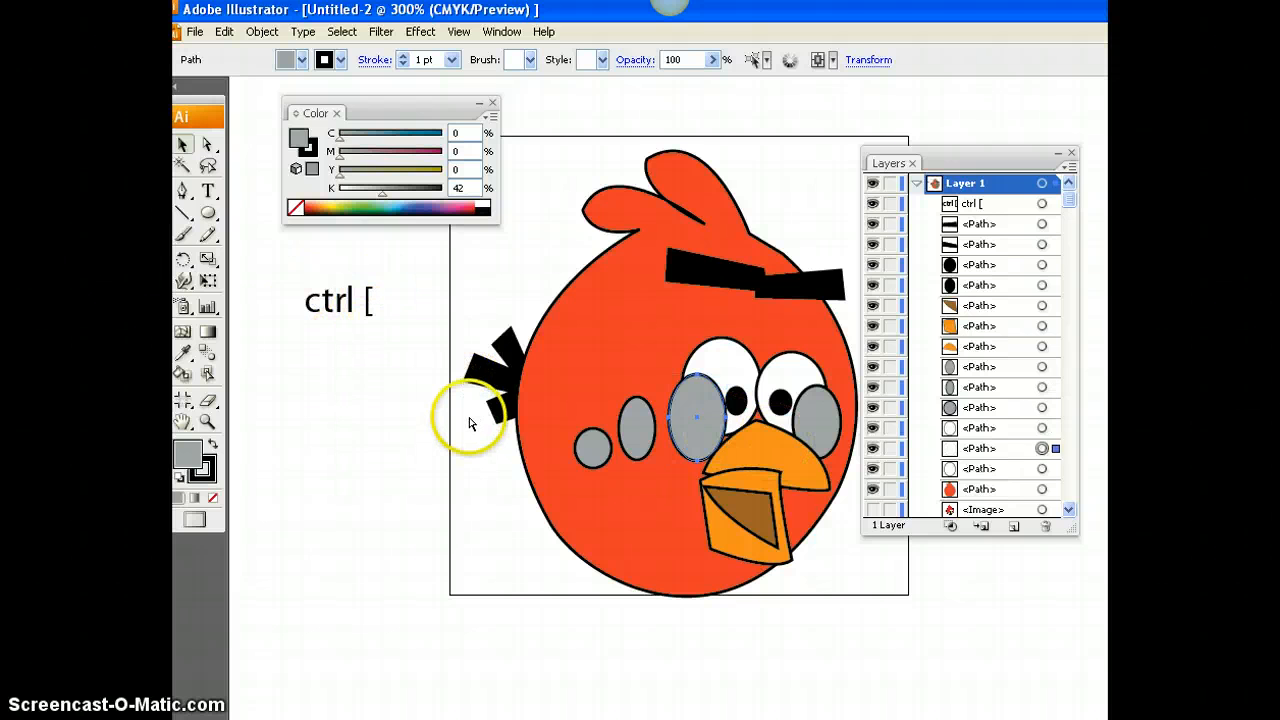
key("ctrl+bracketleft")
left_click(835, 418)
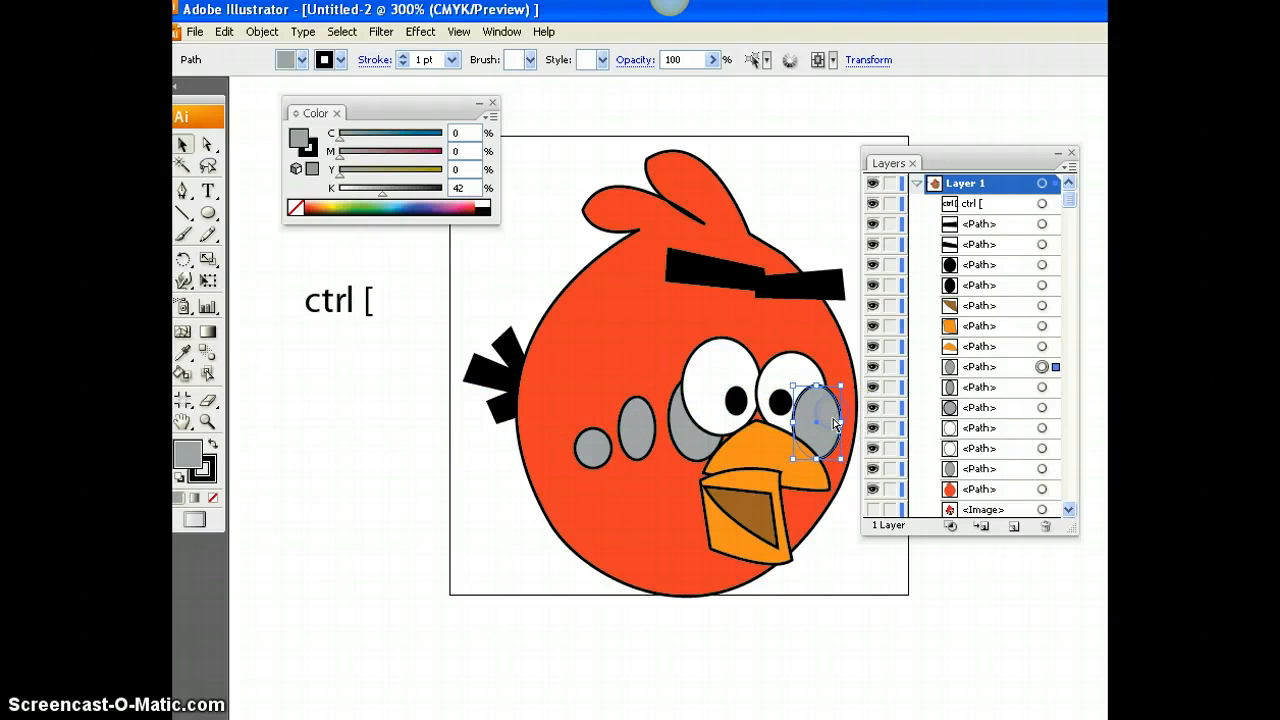
key("ctrl+bracketleft")
key("ctrl+bracketleft")
key("ctrl+bracketleft")
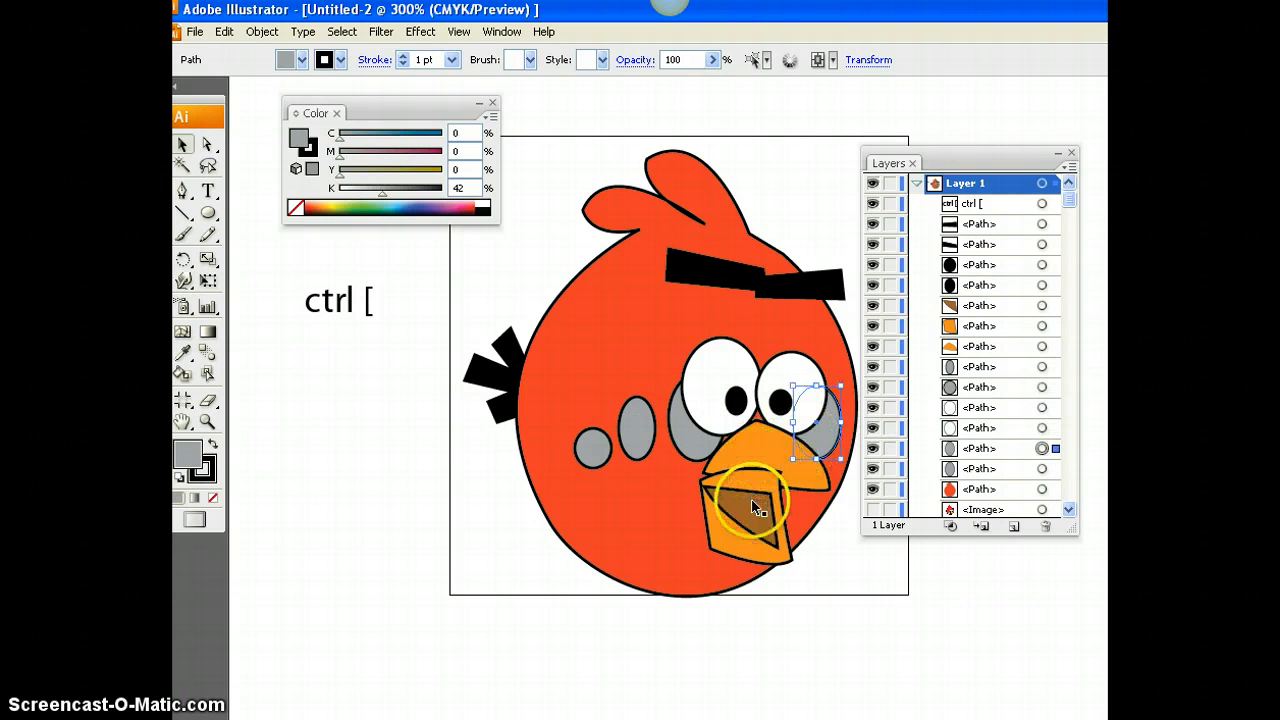
- Send the orange lower beak backward behind the upper beak and deselect it
left_click(757, 487)
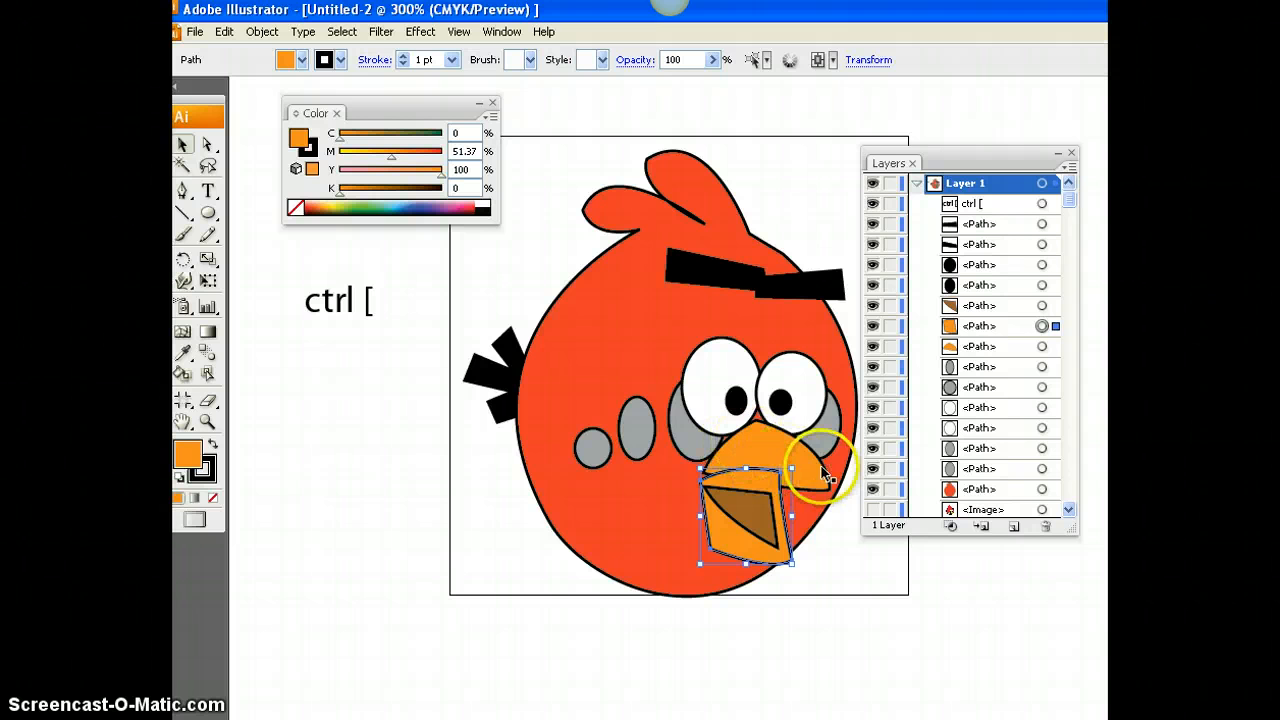
key("ctrl+bracketleft")
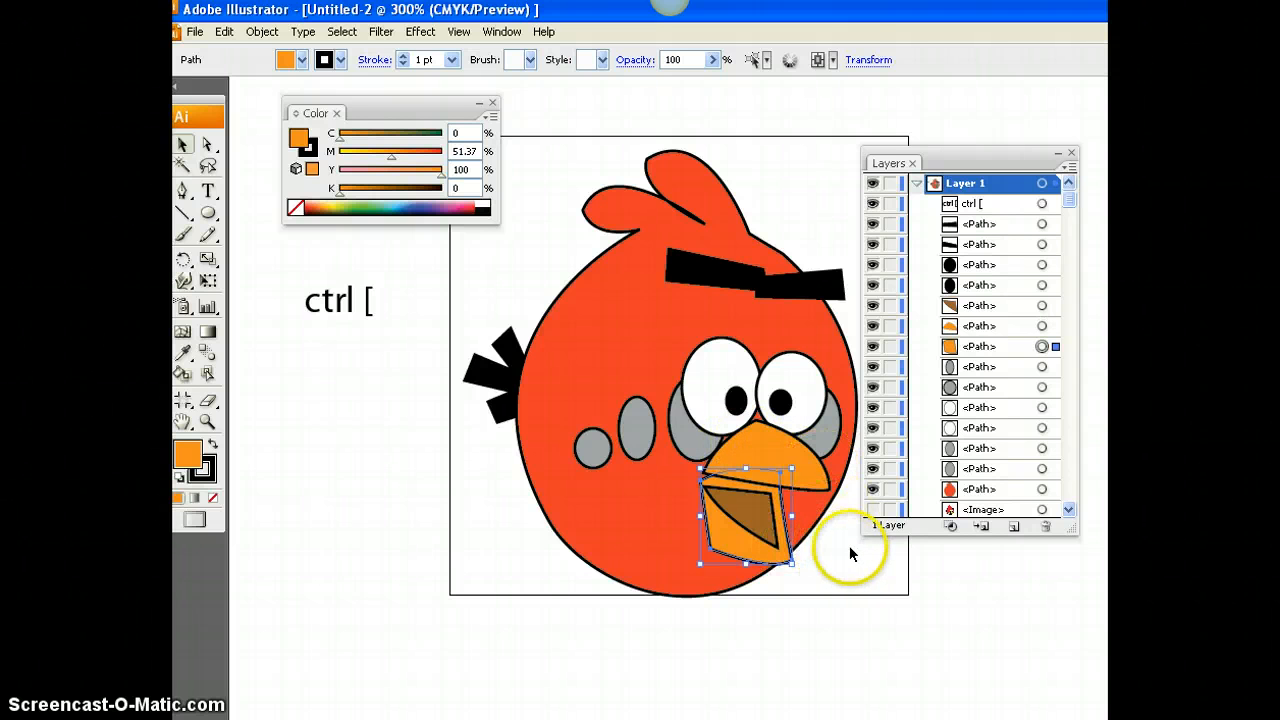
left_click(824, 552)
- Move the lower beak's upper-left anchor point up onto the left corner of the upper beak
key("ctrl+equal")
key("ctrl+equal")
key("ctrl+equal")
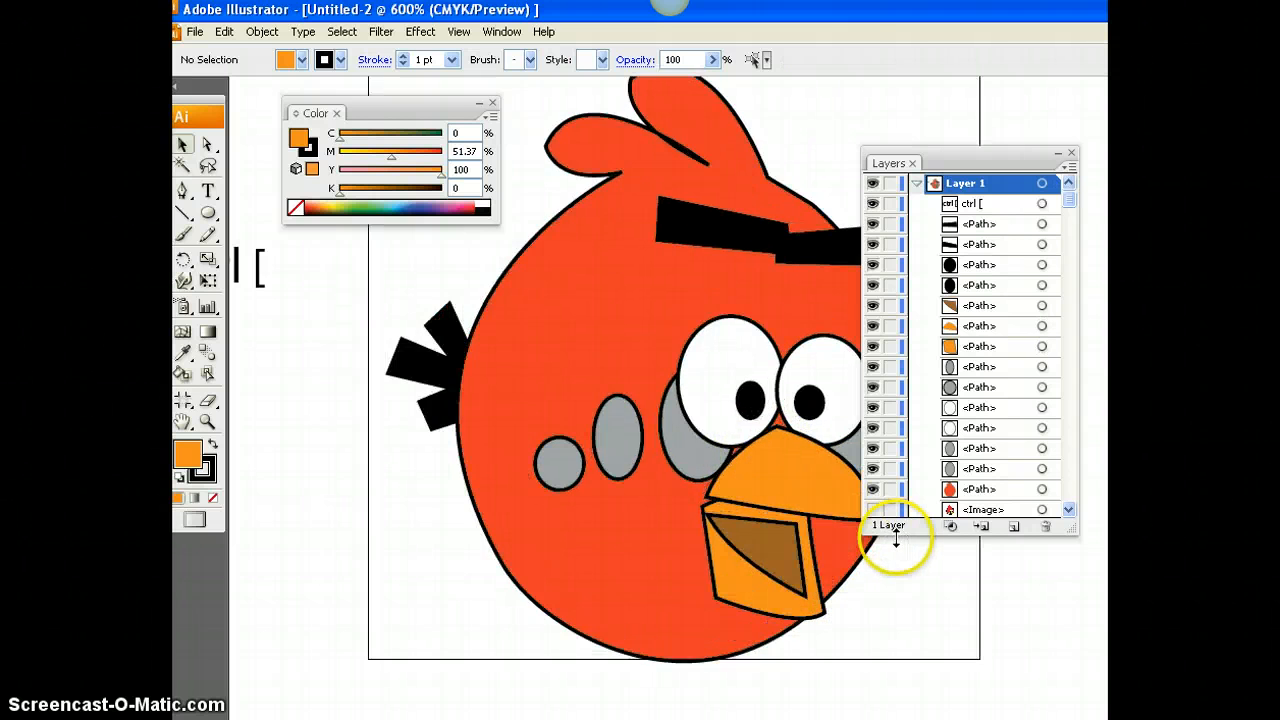
scroll(815, 563, "down", 2)
left_click(207, 145)
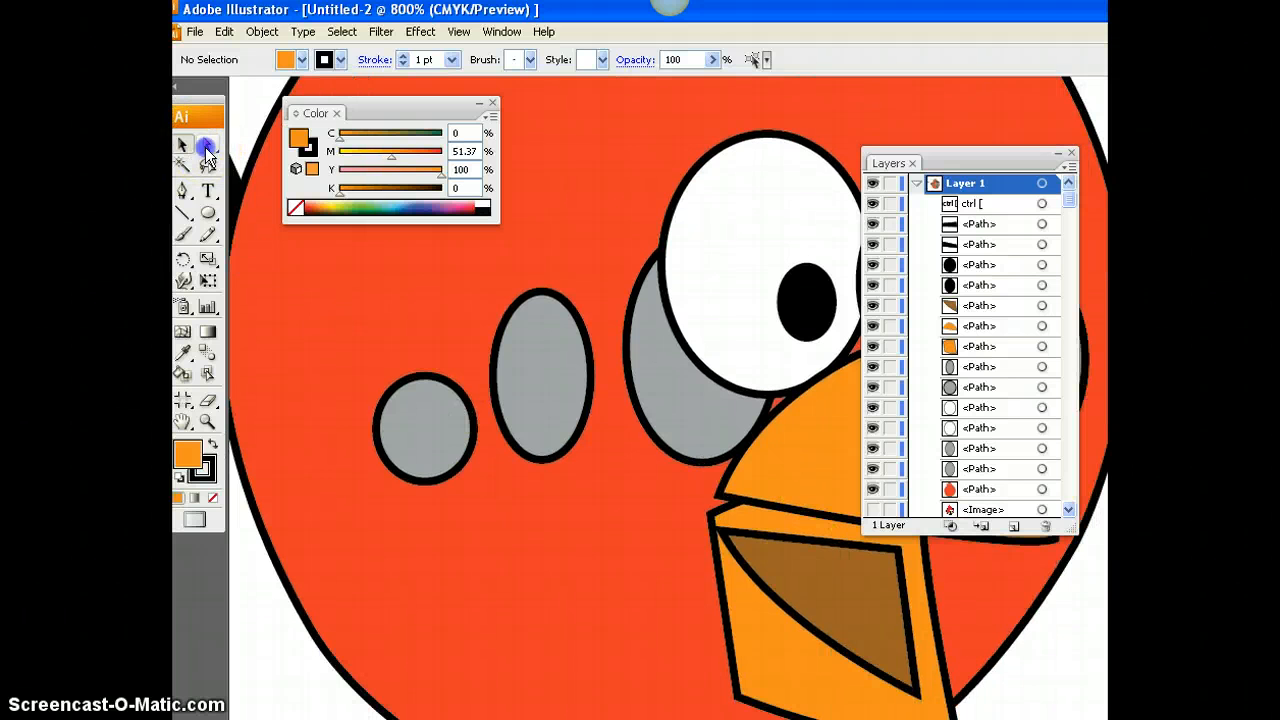
left_click(711, 516)
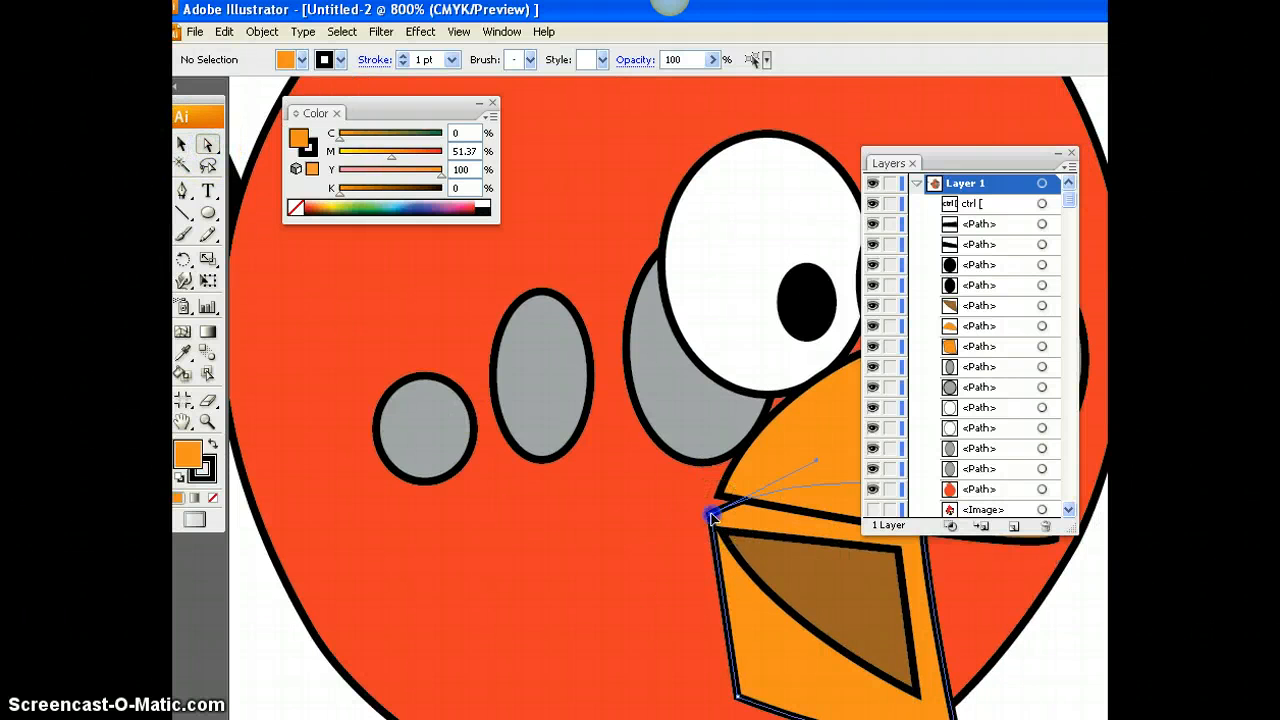
left_click_drag(711, 516, 721, 500)
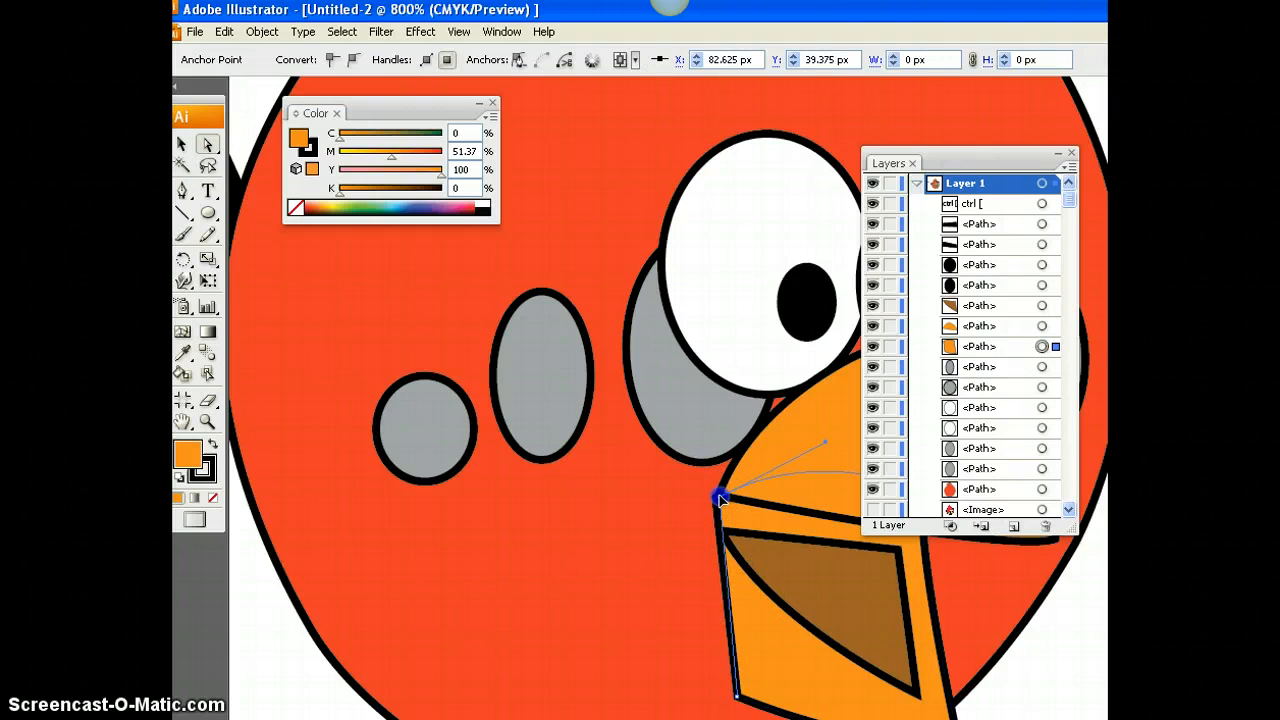
- Reposition the brown mouth's three corner points so it reaches the beak's left corner and fits closer to the lower beak's edges
left_click(768, 535)
left_click_drag(723, 538, 725, 507)
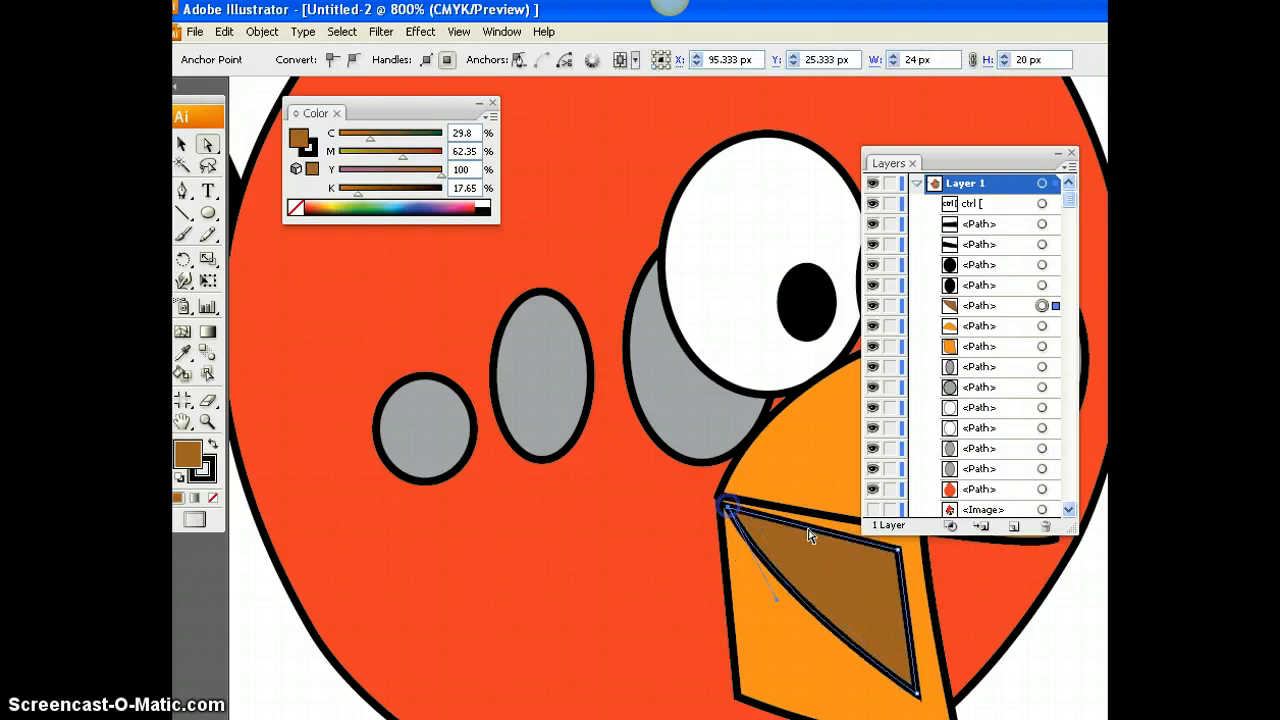
left_click(903, 549)
left_click_drag(903, 546, 910, 540)
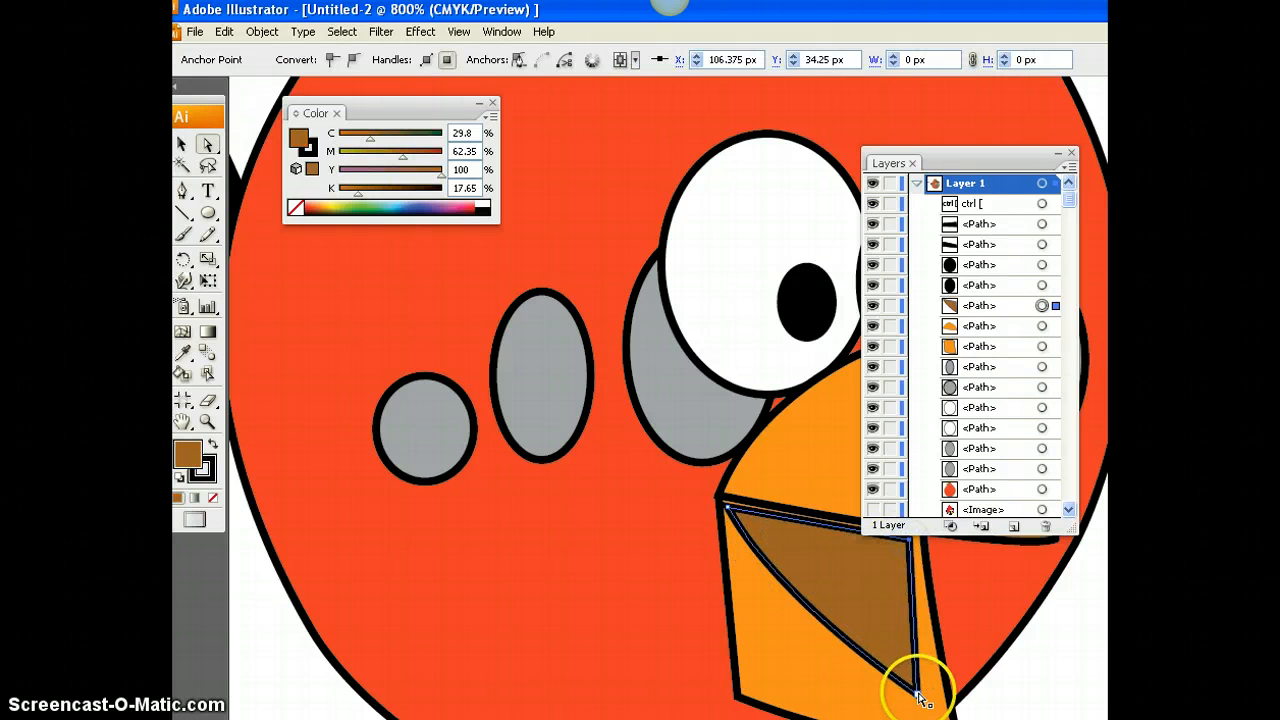
left_click_drag(917, 693, 919, 698)
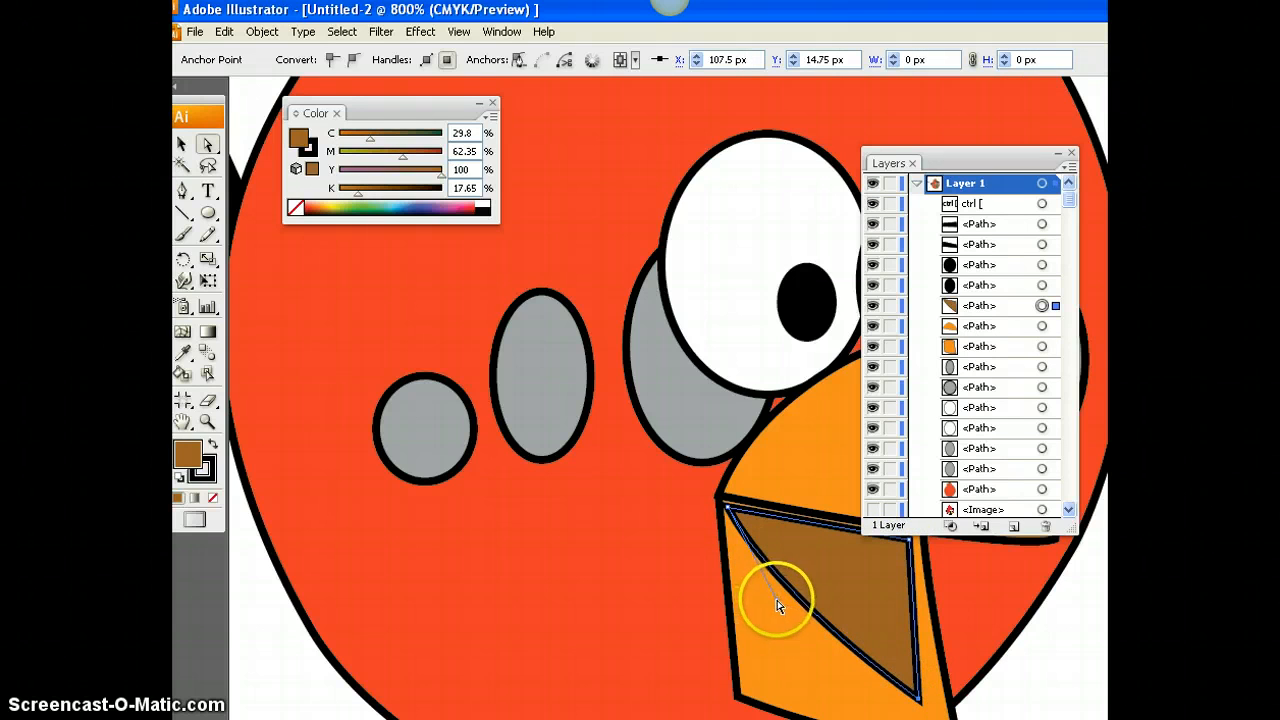
- Bulge the brown mouth's curved lower edge outward by pulling its direction handle down, and deselect the shape
left_click_drag(779, 603, 768, 700)
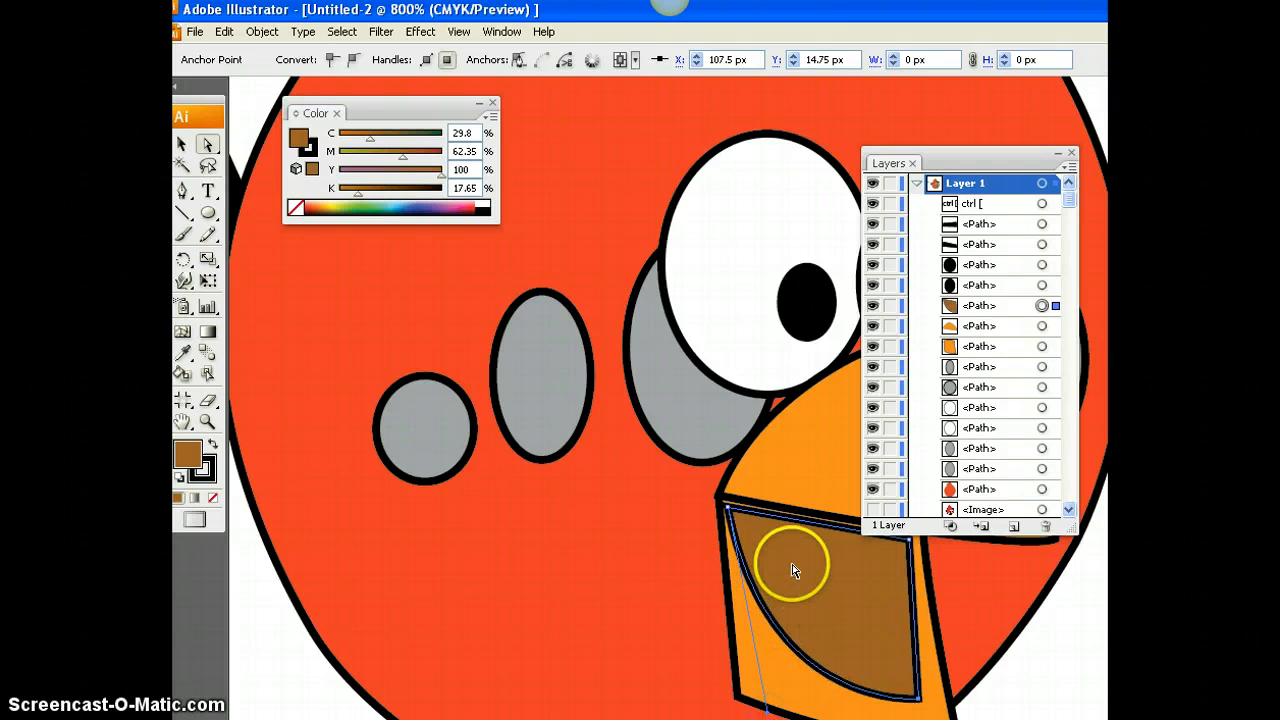
key("ctrl+minus")
key("ctrl+minus")
left_click(814, 609)
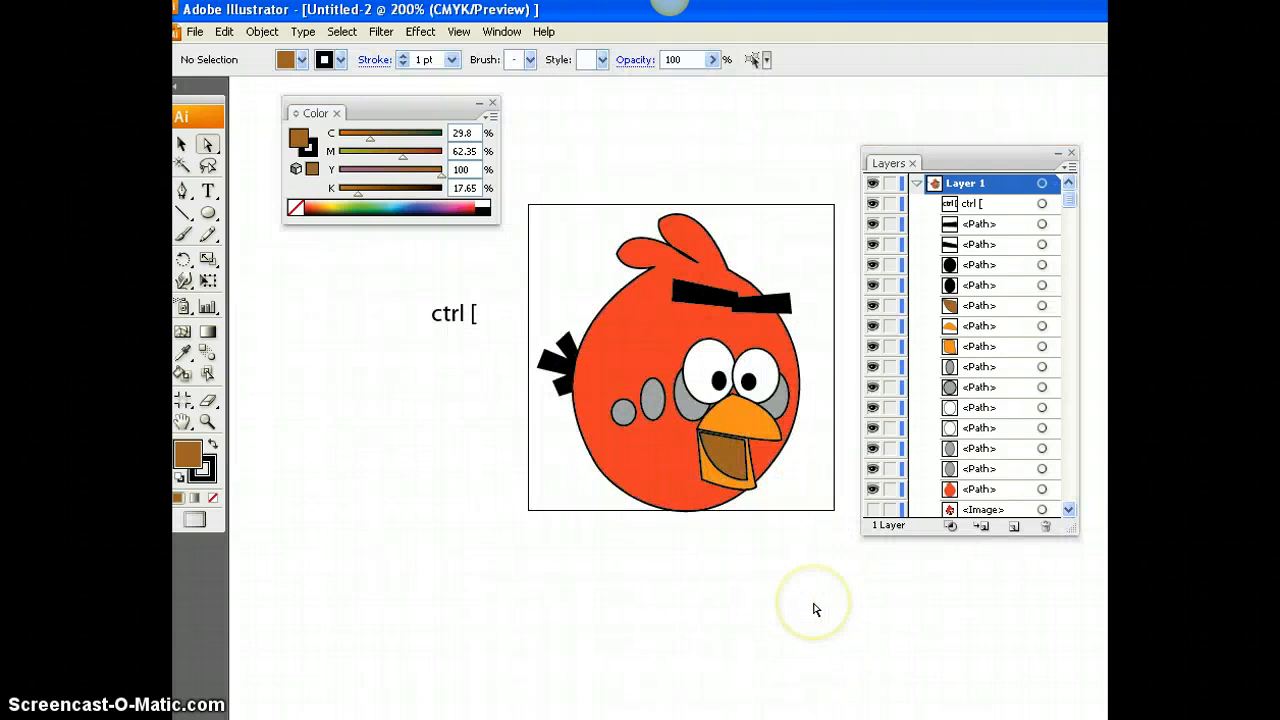
- Nudge all of the bird's shapes together about 3 px up and 5 px right within the artboard, and deselect them
left_click_drag(517, 200, 833, 586)
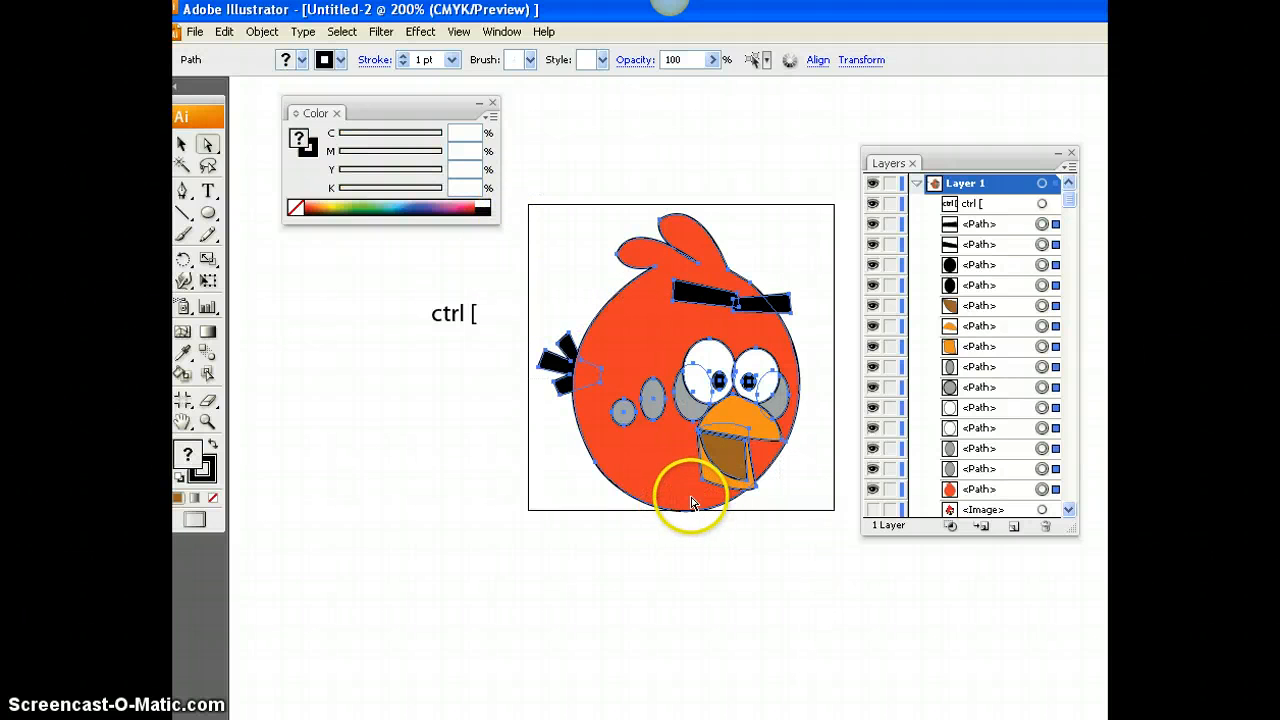
key("Up")
key("Up")
key("Up")
key("Right")
key("Right")
key("Right")
key("Right")
key("Right")
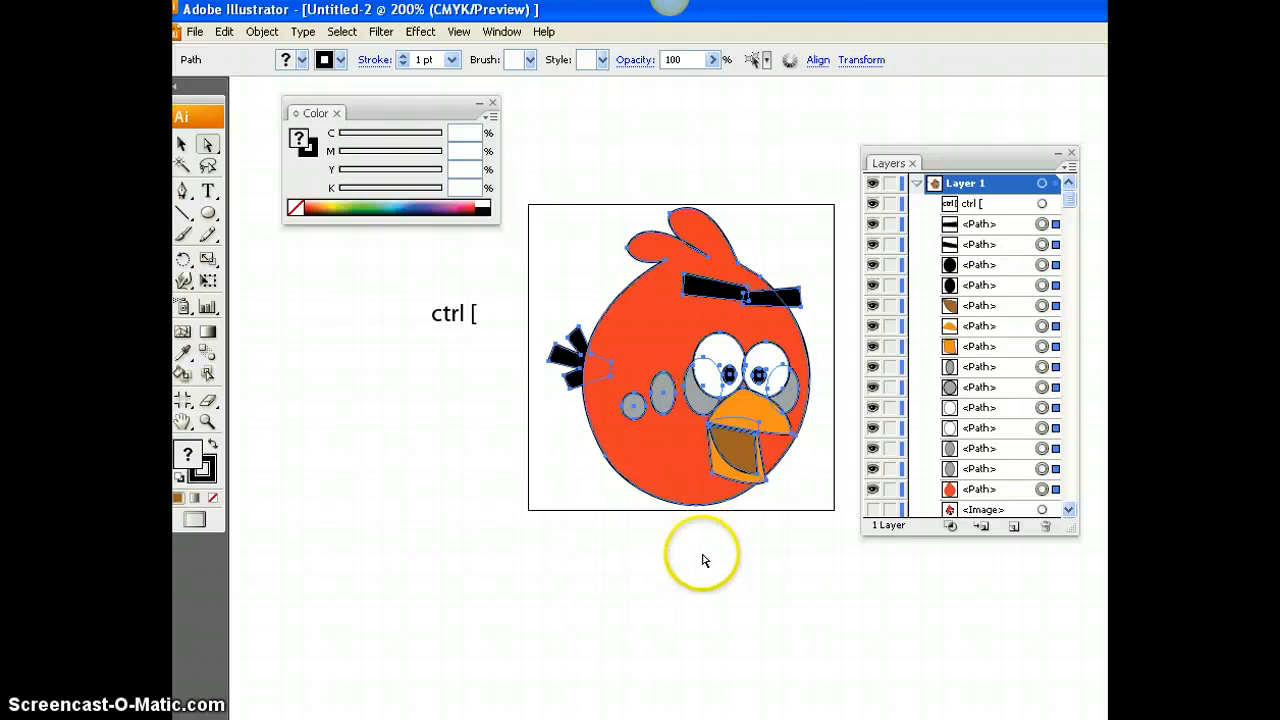
left_click(703, 561)
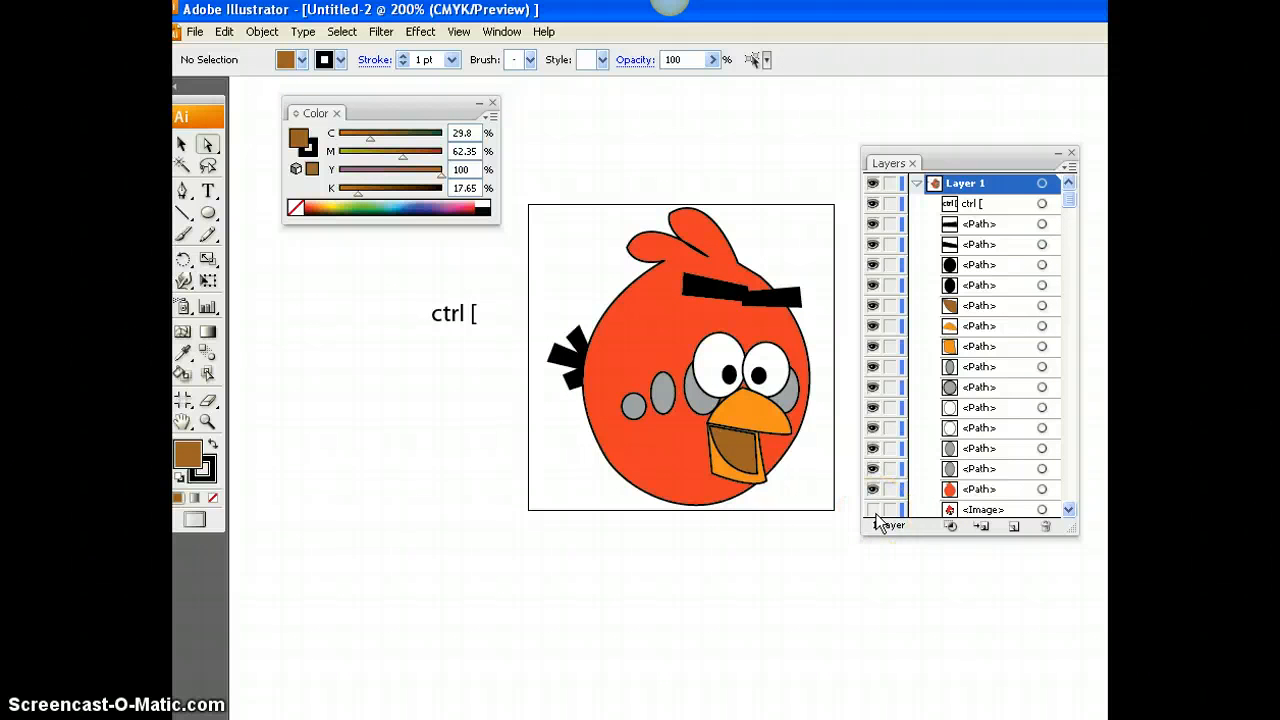
- Export the bird for the web as a PNG-8 image named bird1 in the RandomFaces folder
left_click(195, 31)
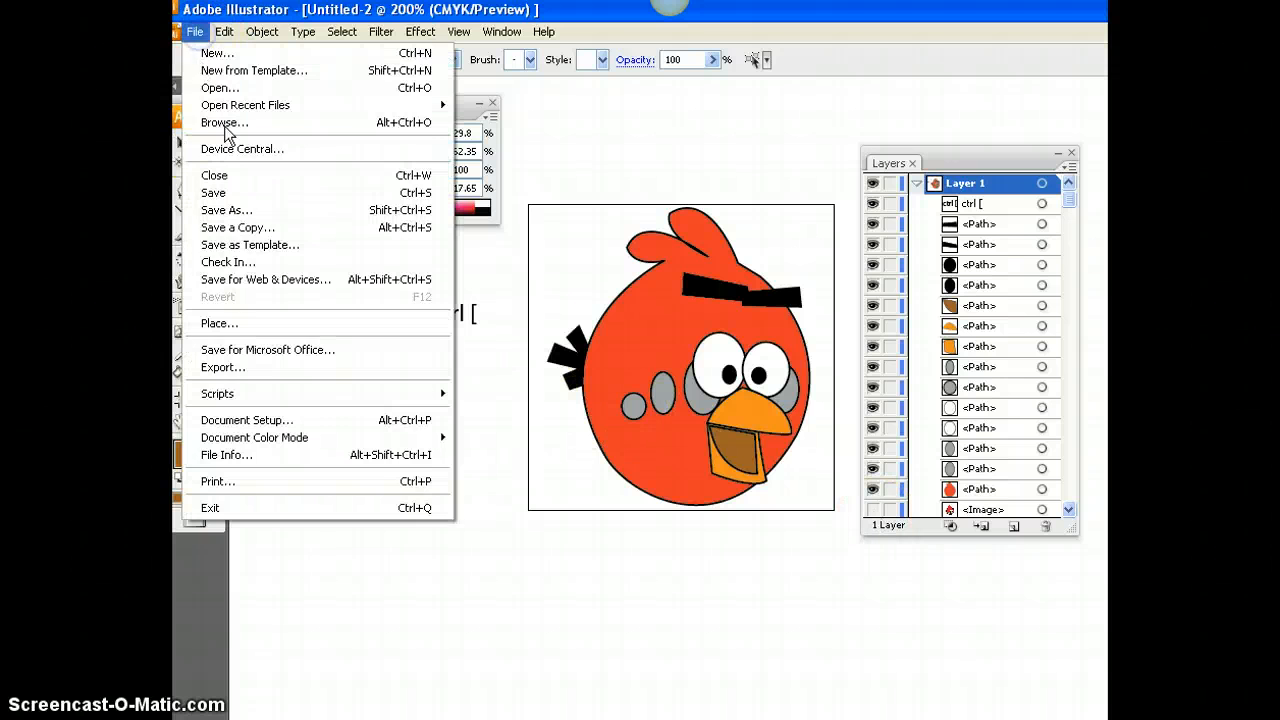
left_click(237, 279)
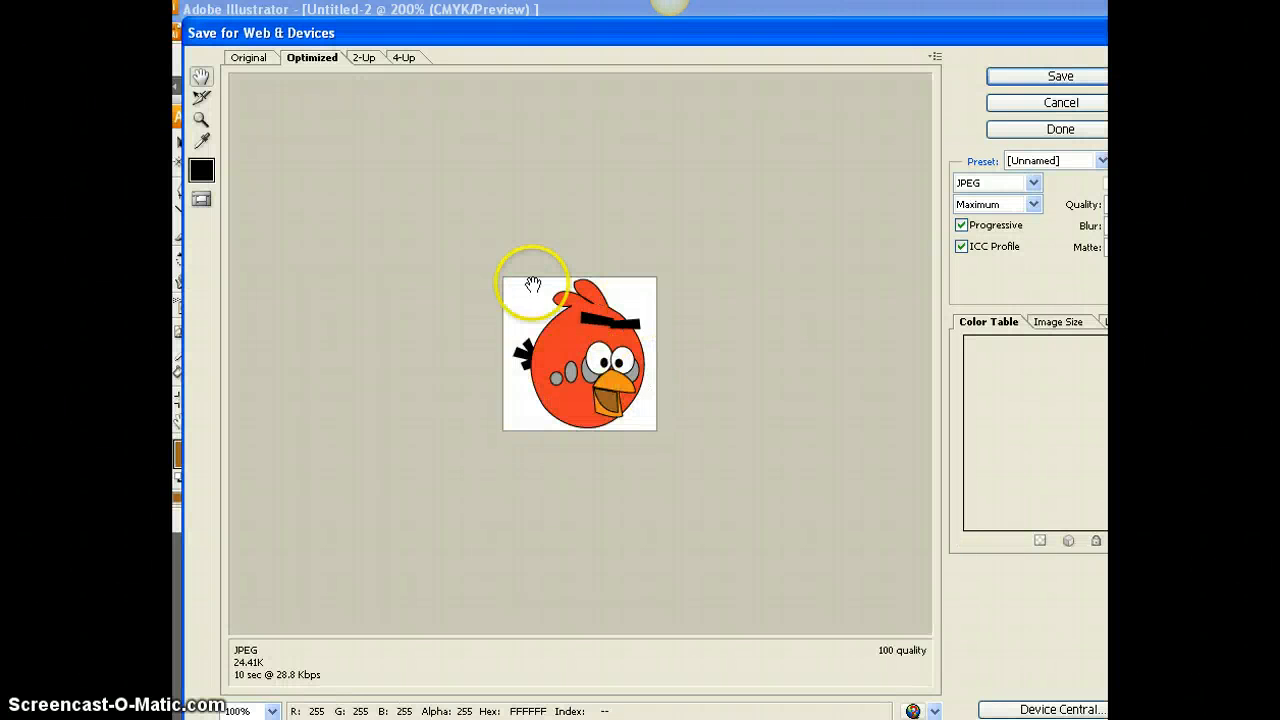
left_click(1033, 182)
left_click(985, 231)
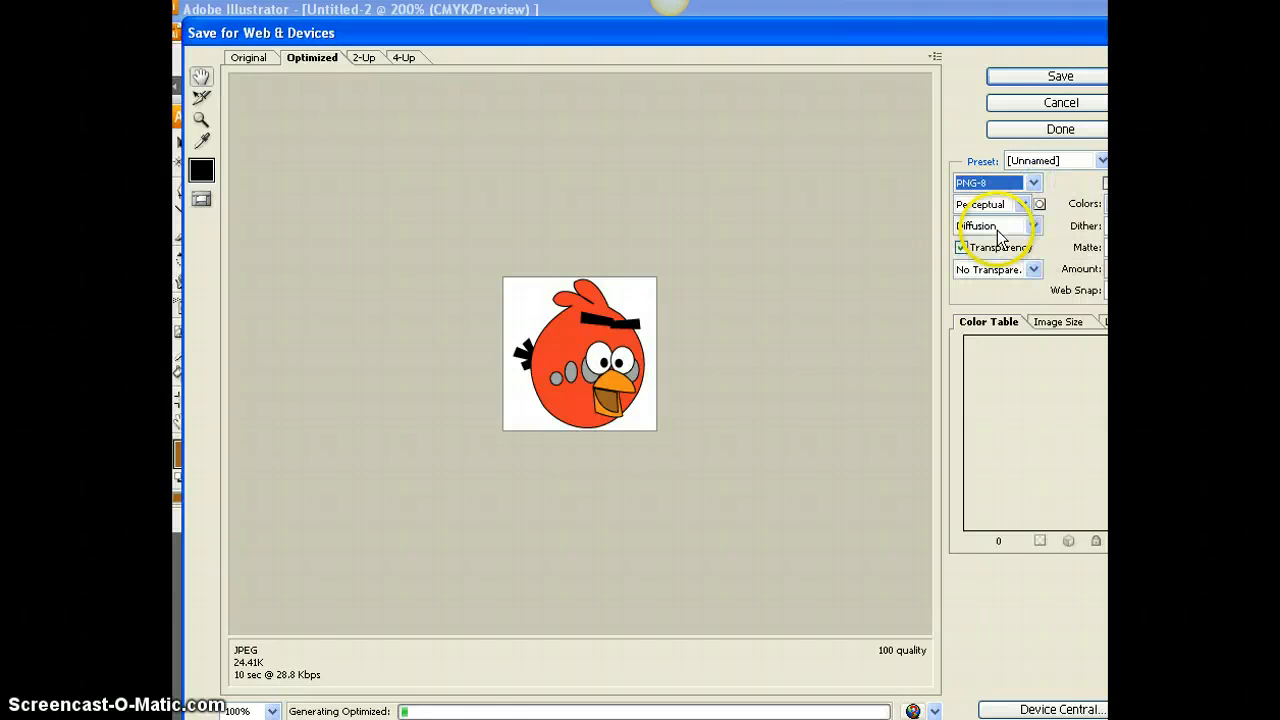
left_click(1050, 78)
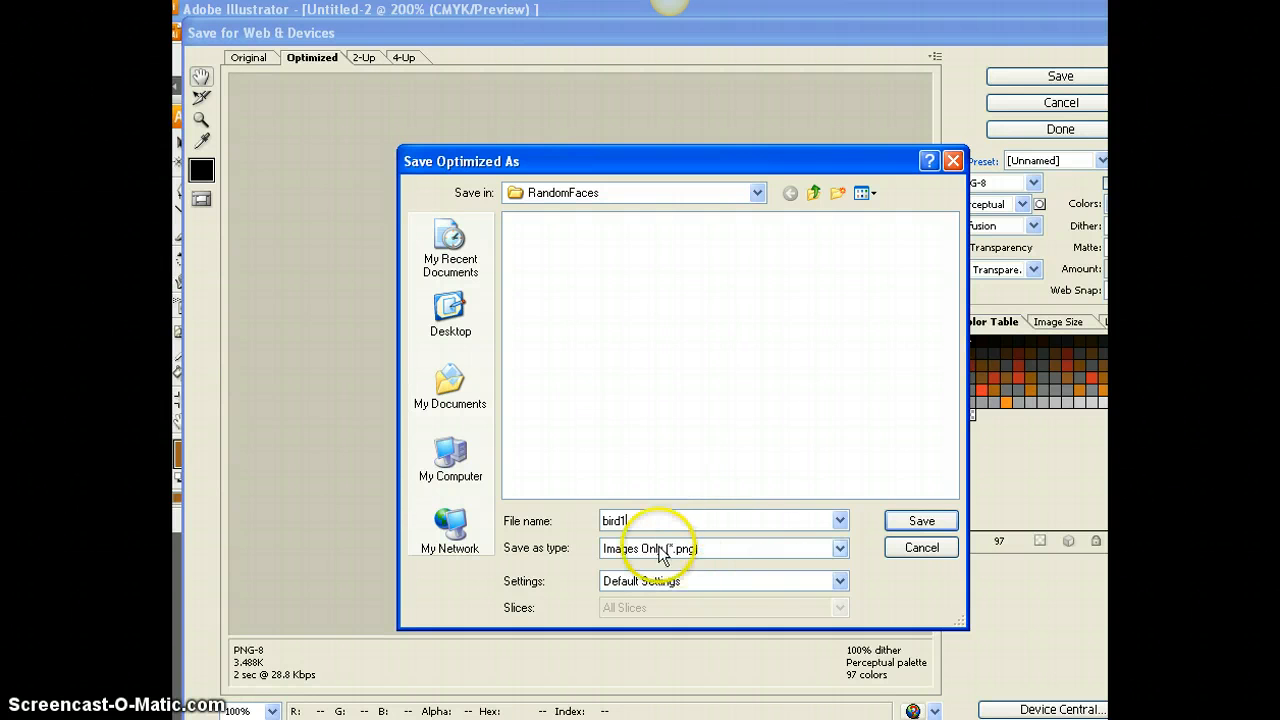
left_click(924, 524)
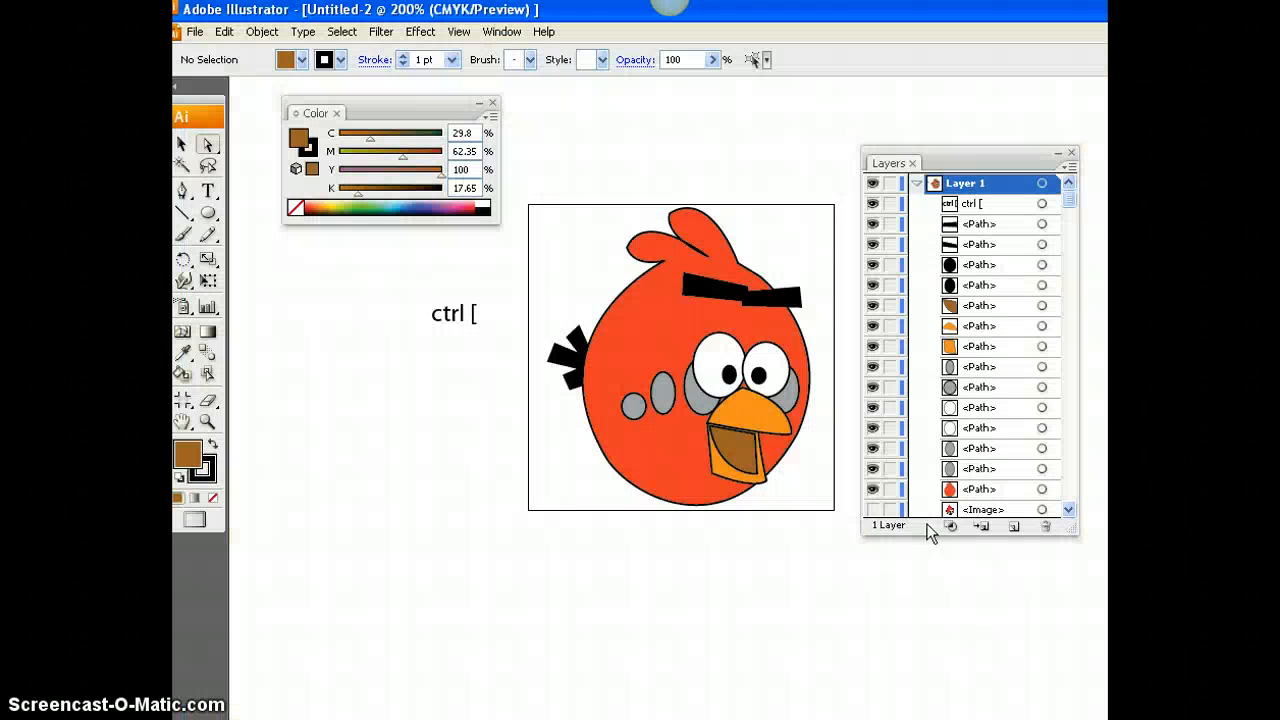